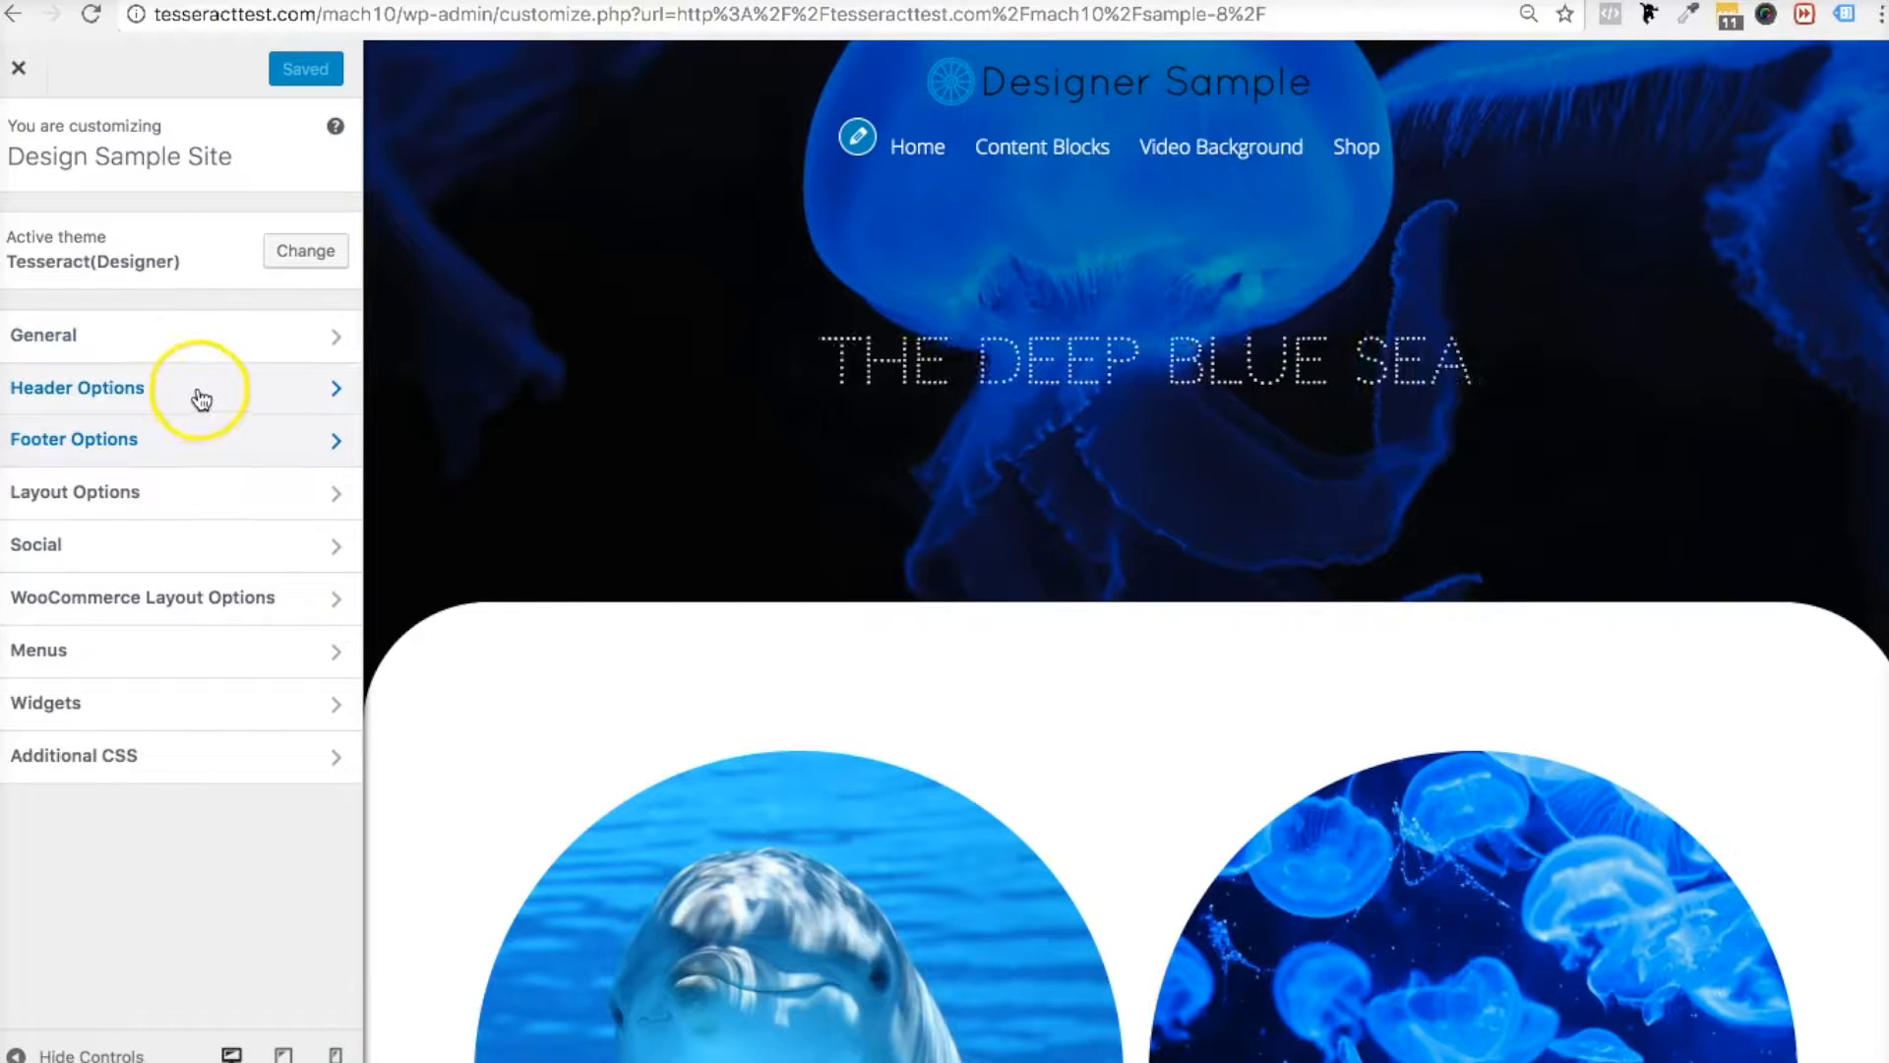
# Raise the homepage header opacity to full in the header color settings
pyautogui.click(199, 392)
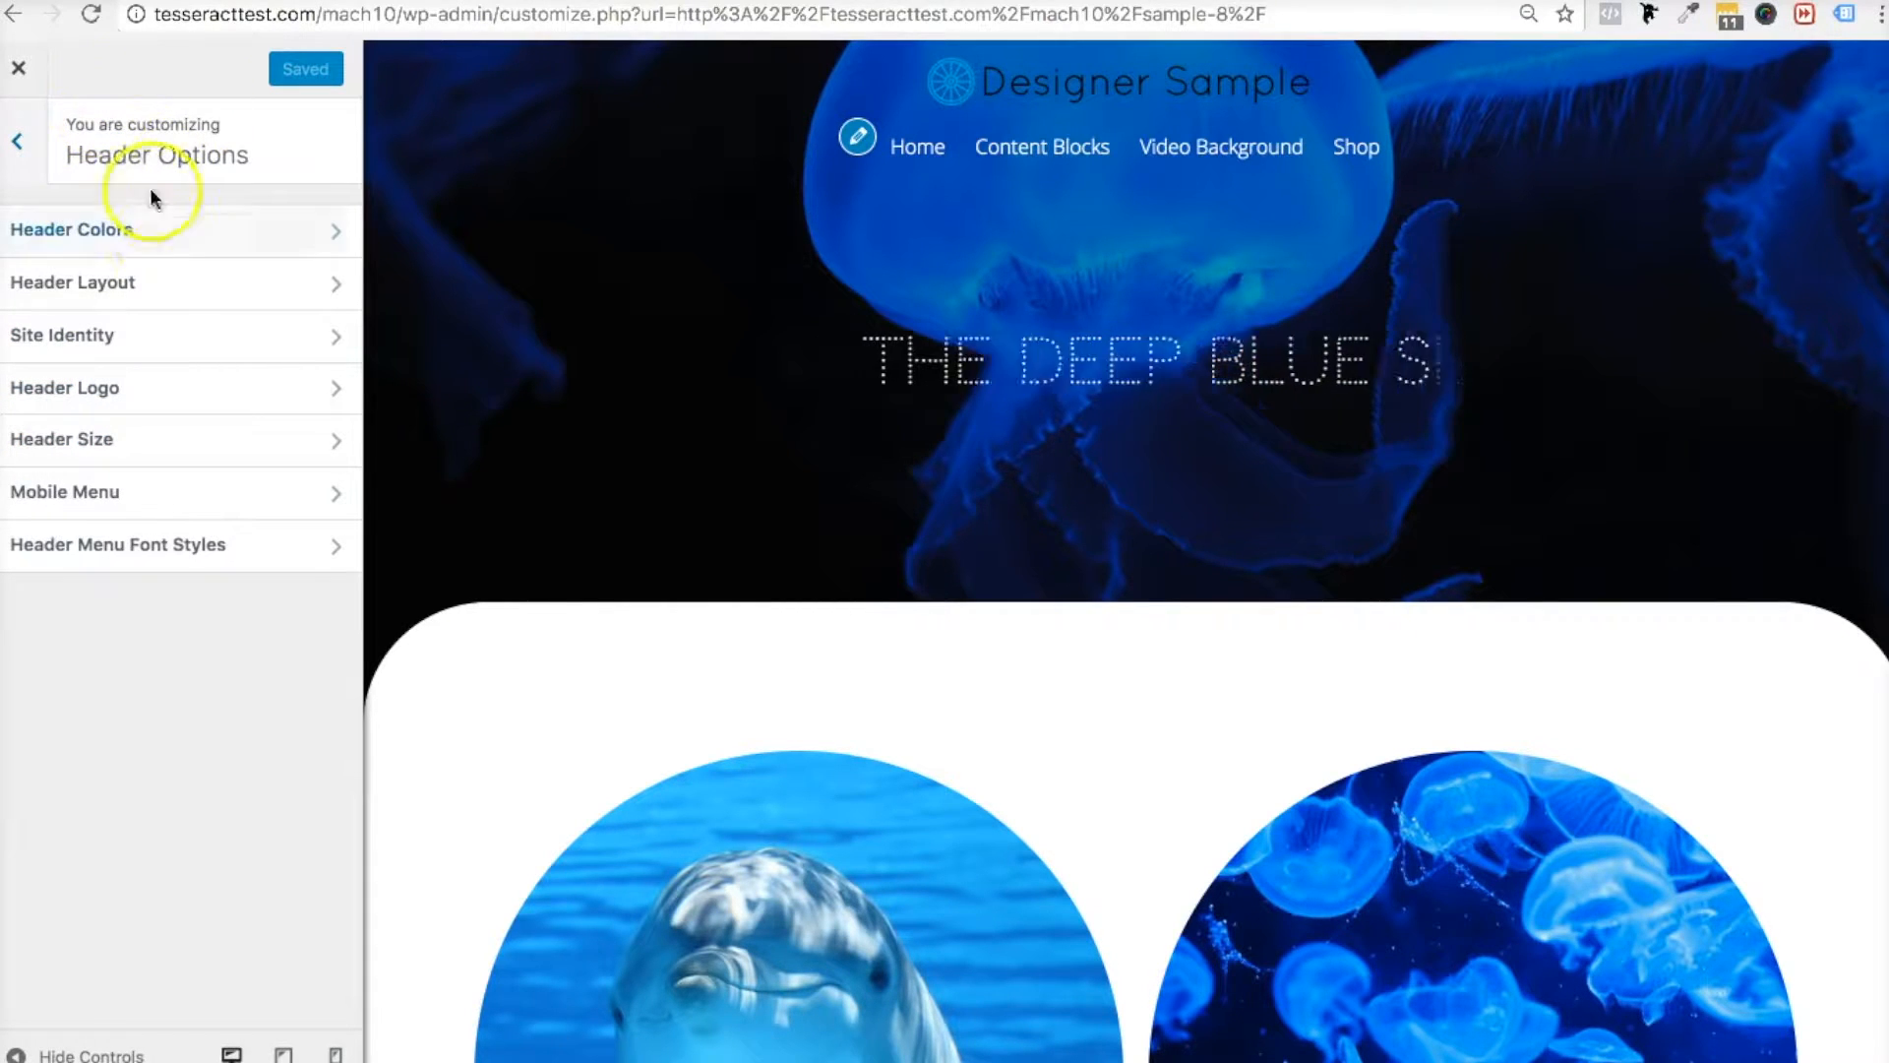
pyautogui.click(144, 250)
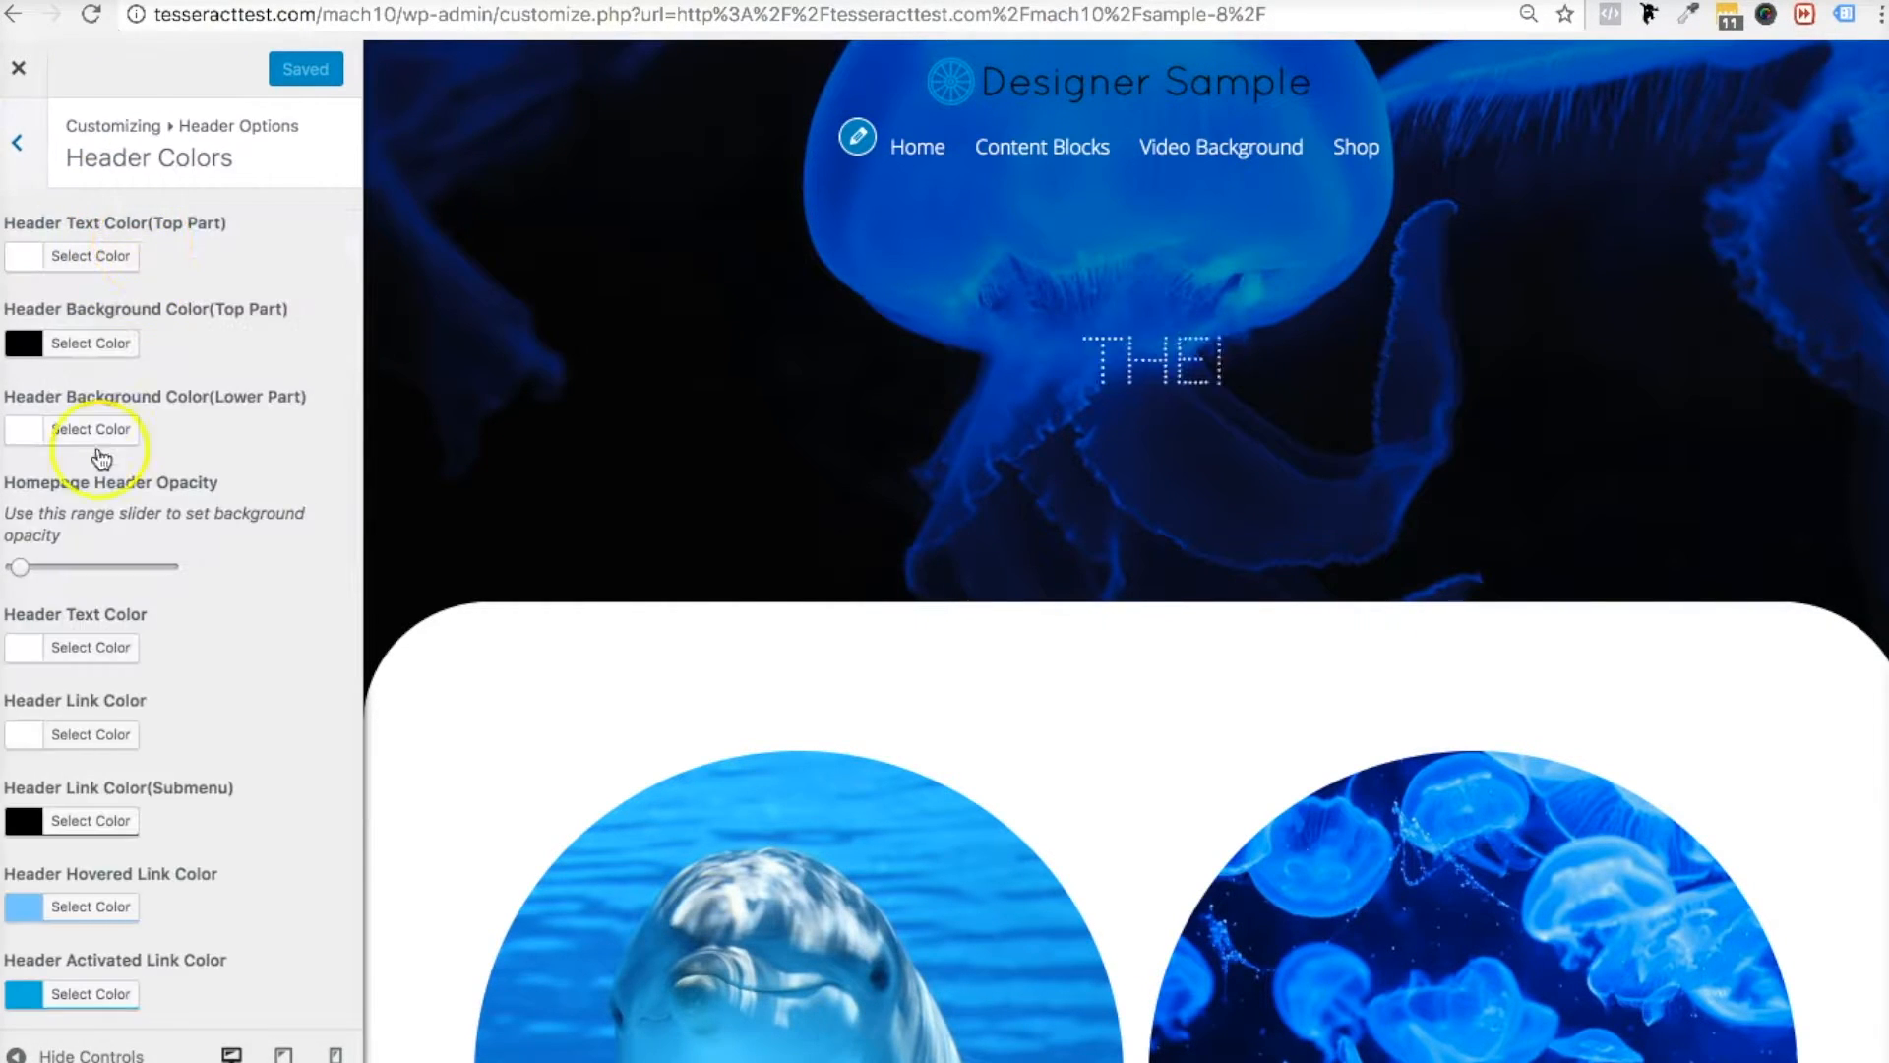
pyautogui.click(148, 567)
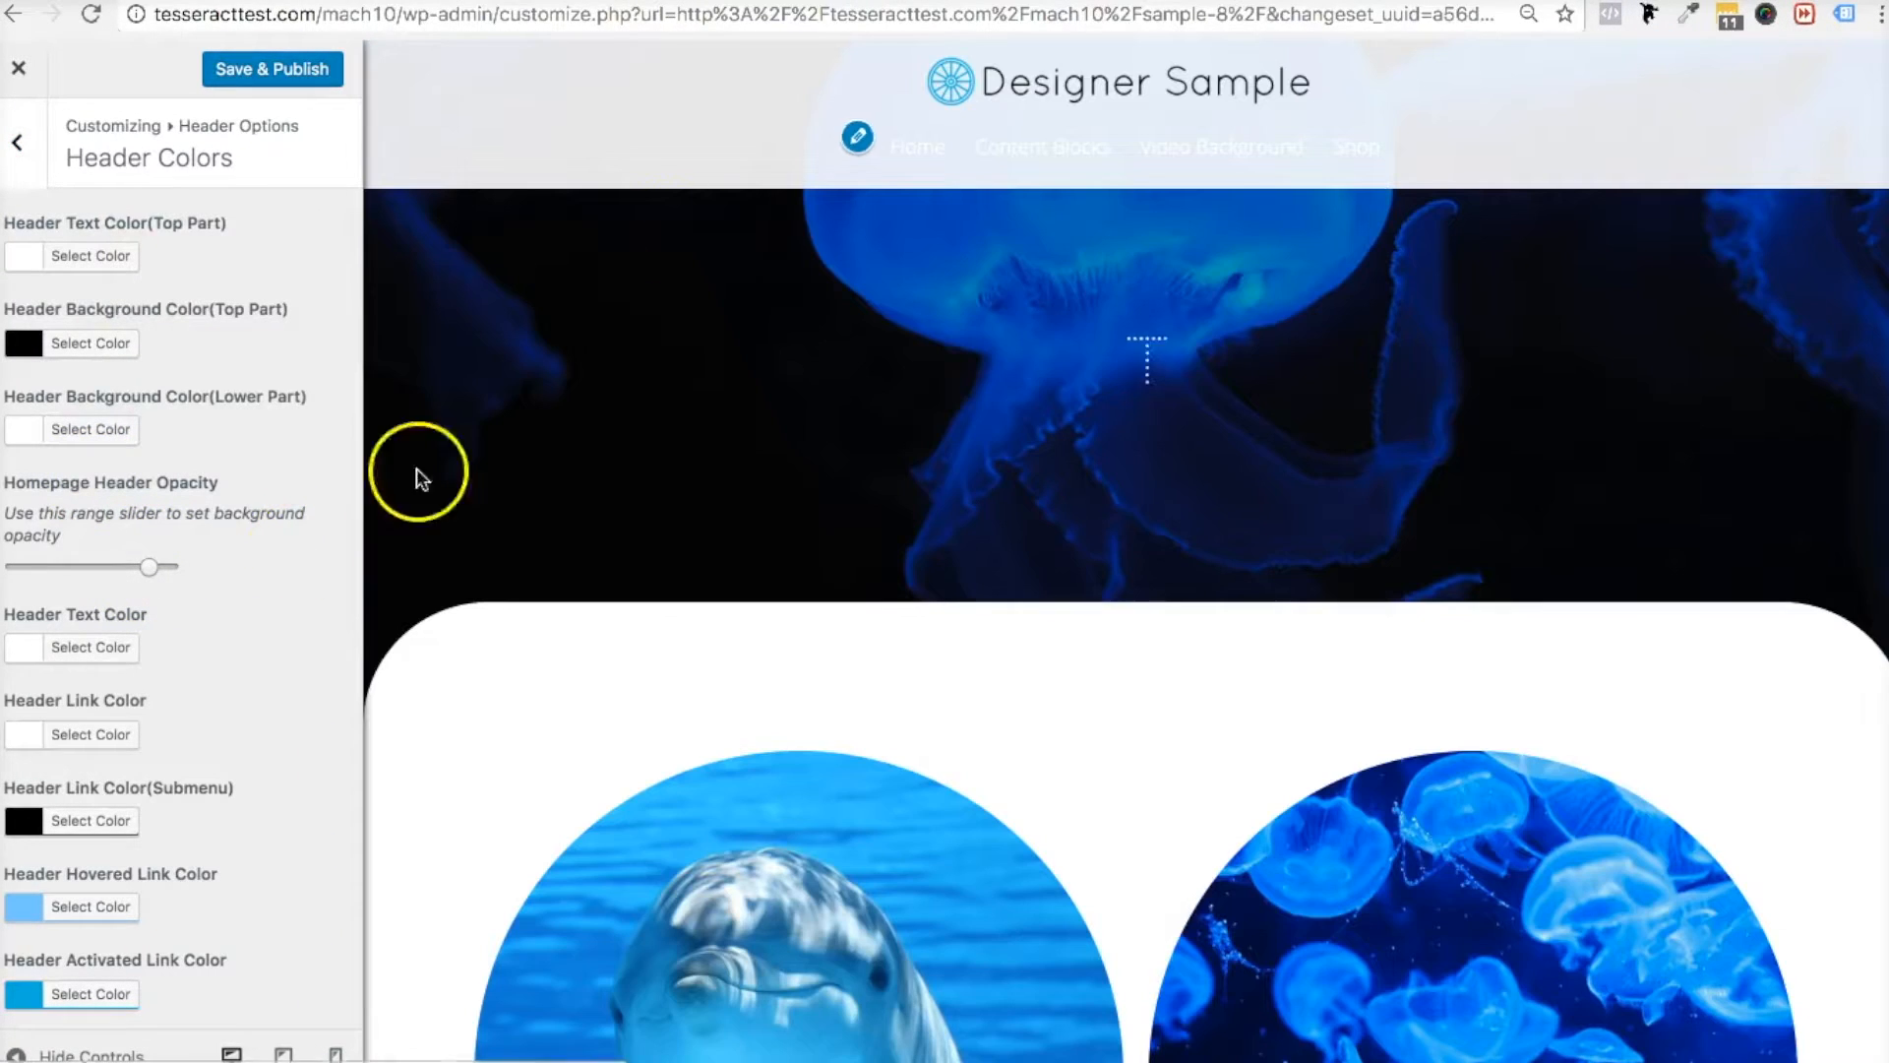
pyautogui.moveTo(154, 574); pyautogui.dragTo(203, 574)
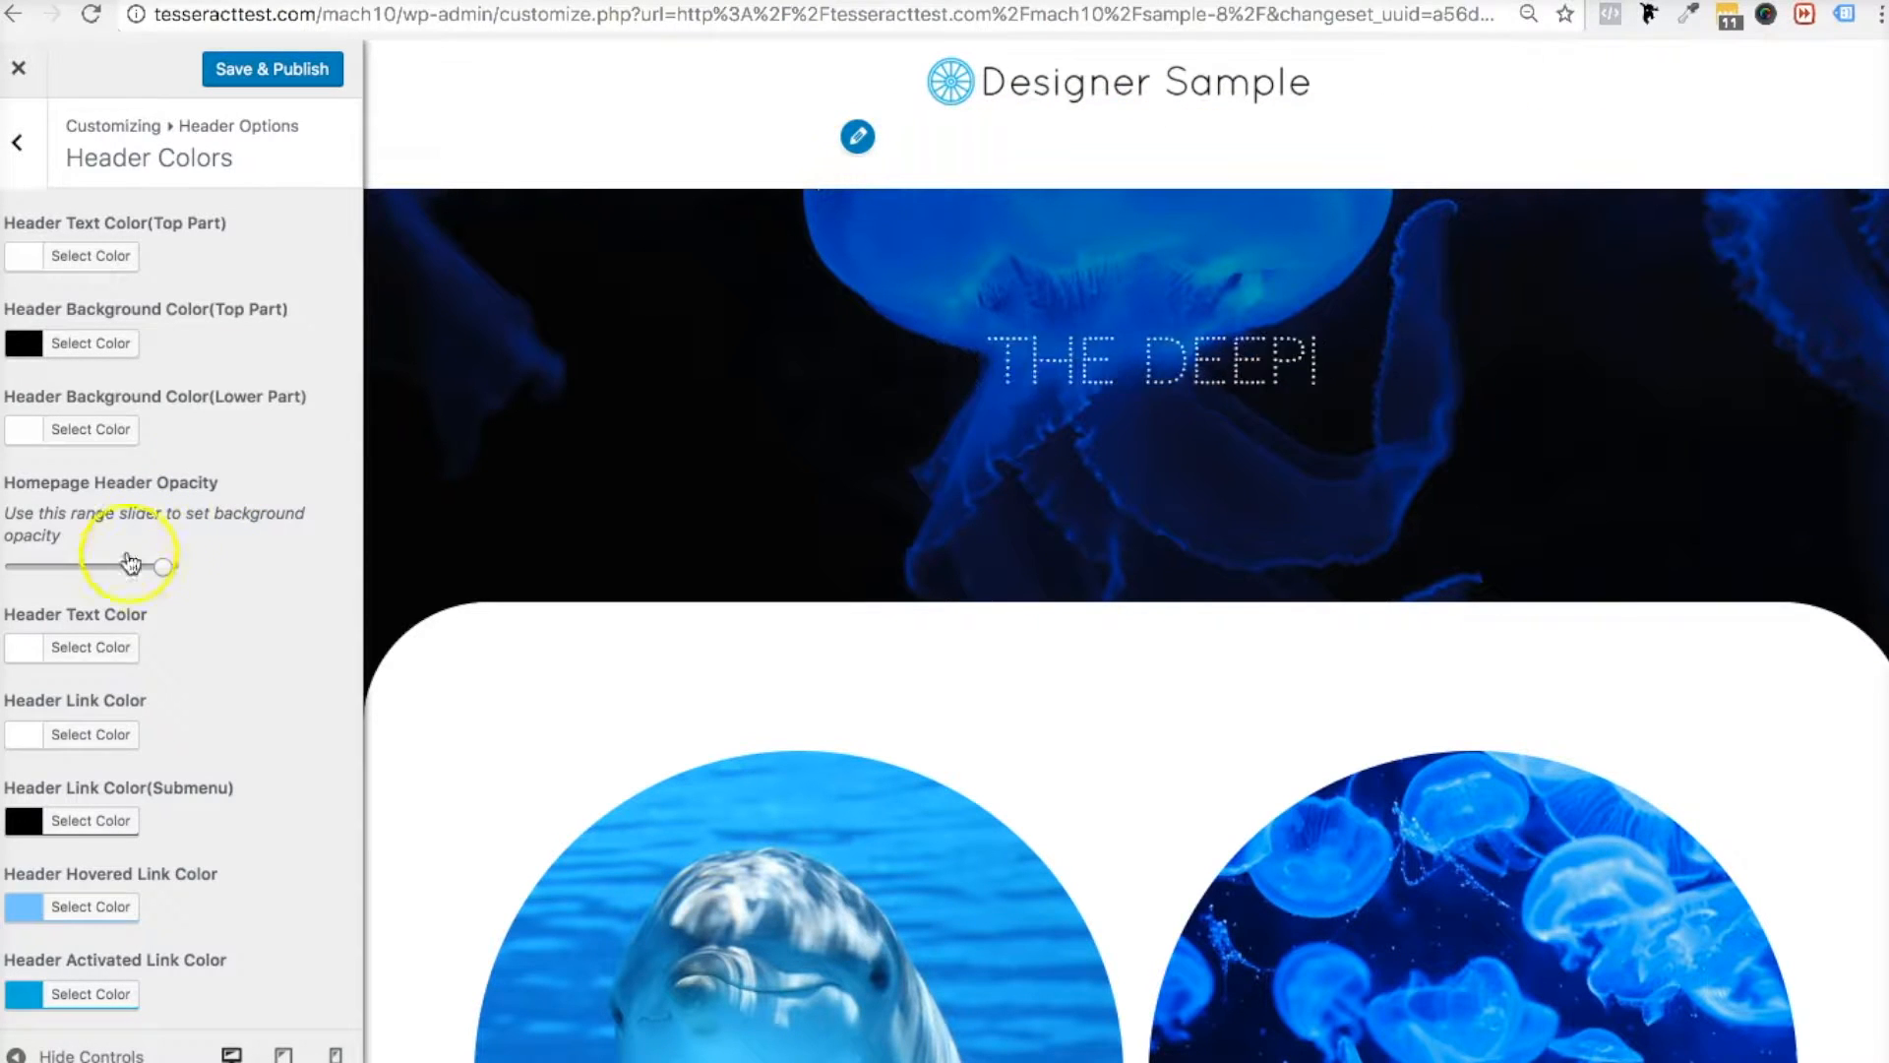
# Set the homepage header opacity back to its minimum, then save and publish
pyautogui.click(16, 571)
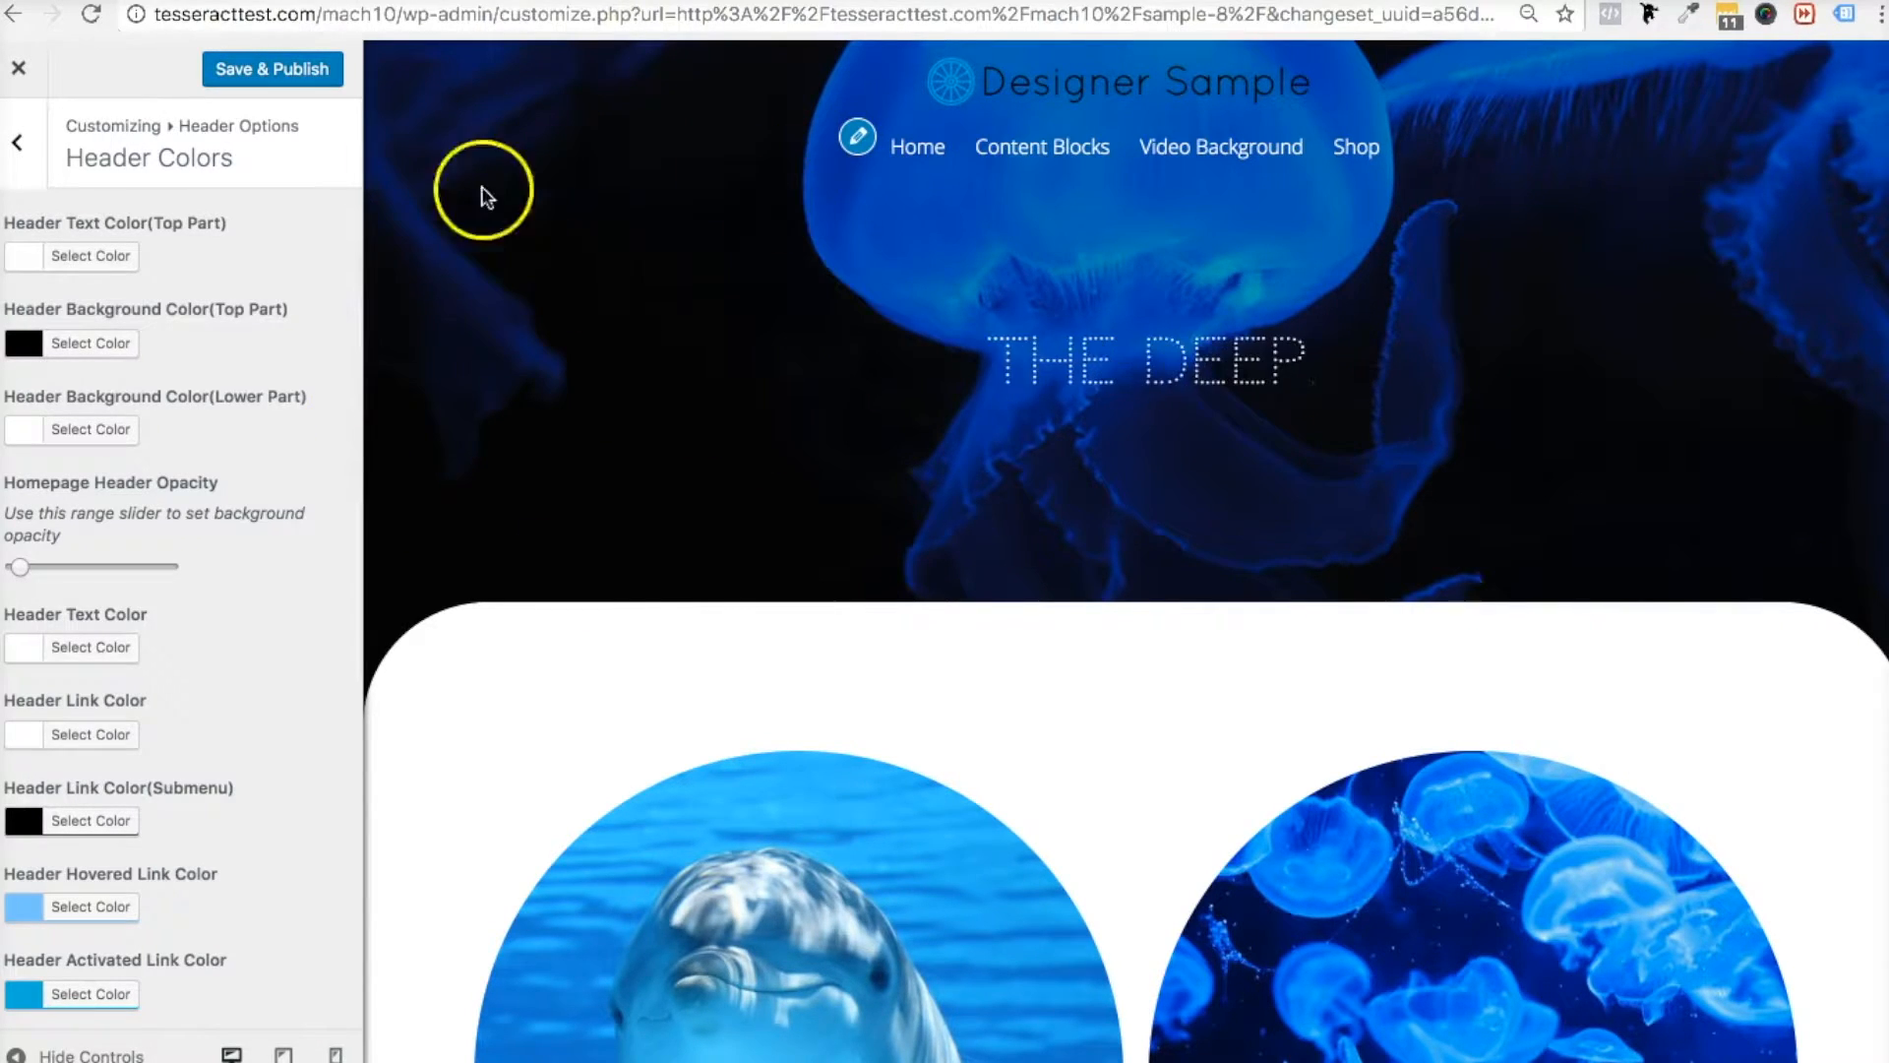
pyautogui.click(311, 68)
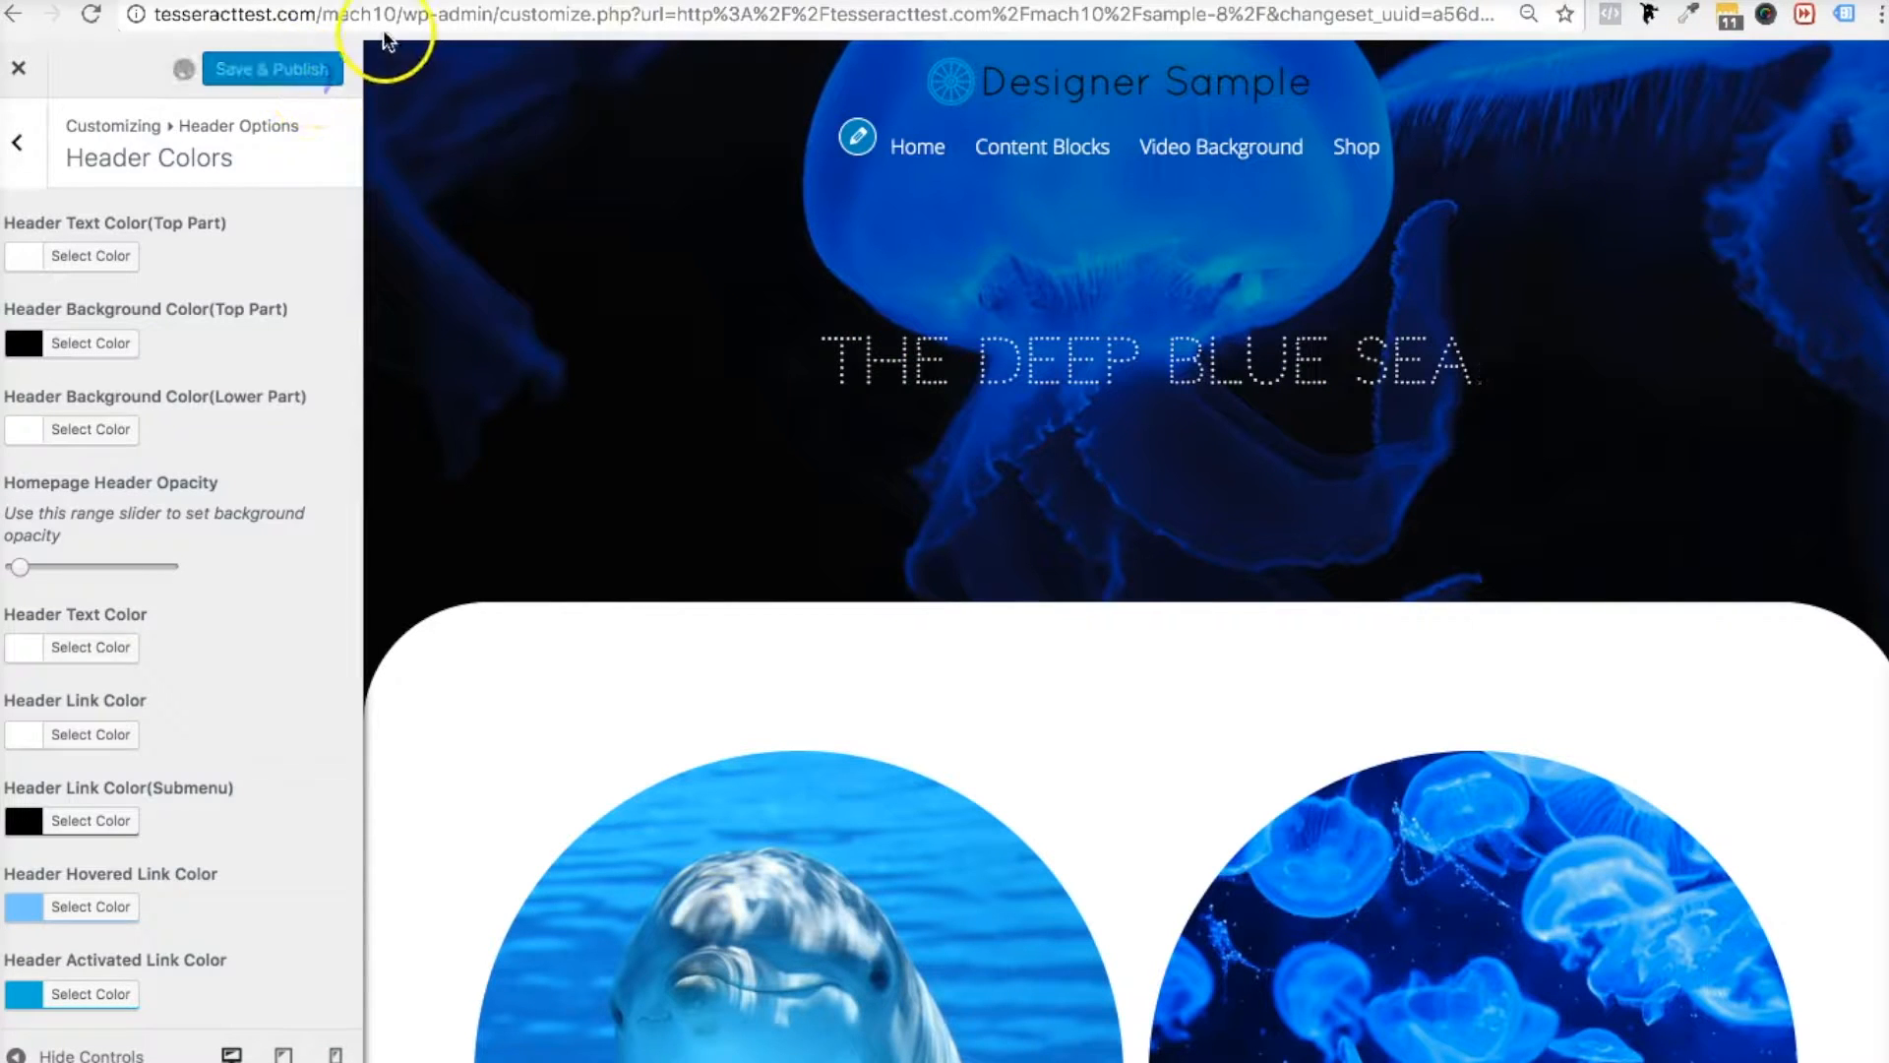
# Go to the tesseracttest.com/mach10/ front page and open Sample 4 from the Content Blocks pages
pyautogui.moveTo(404, 14); pyautogui.dragTo(1759, 283)
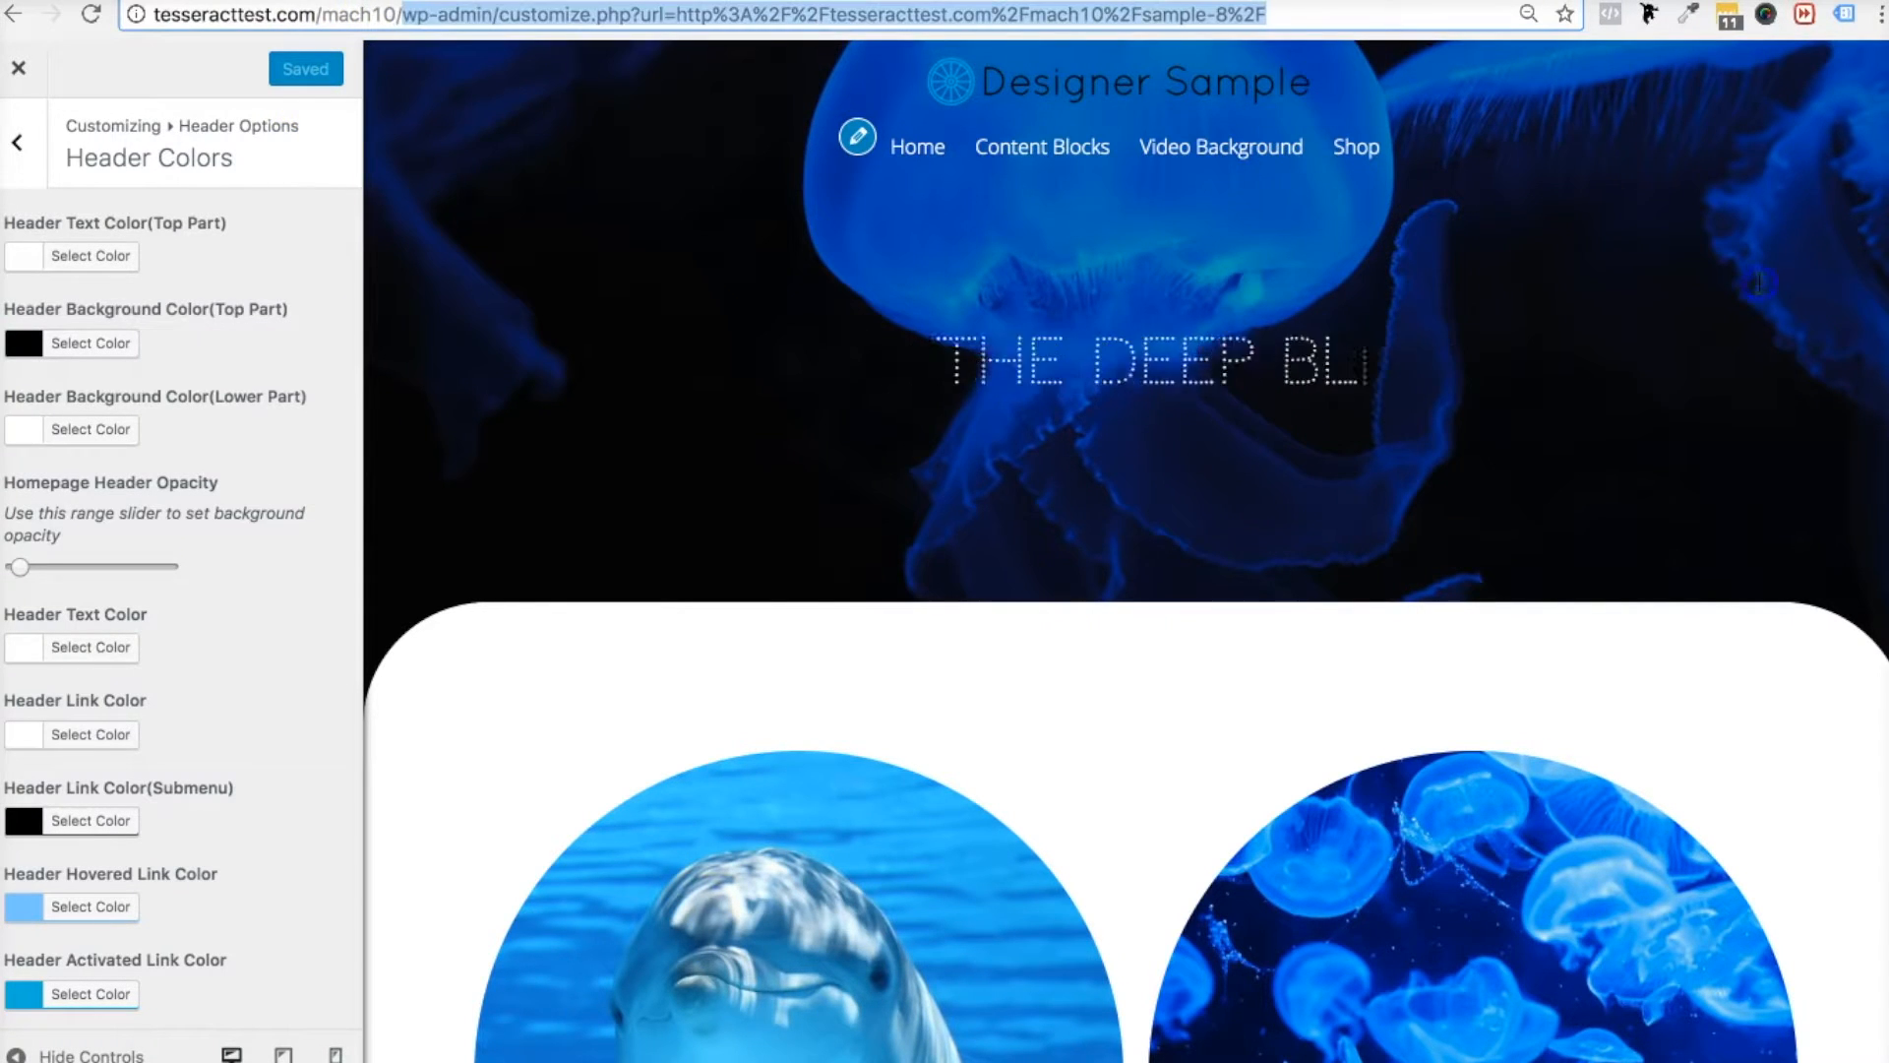
pyautogui.press('BackSpace')
pyautogui.press('Return')
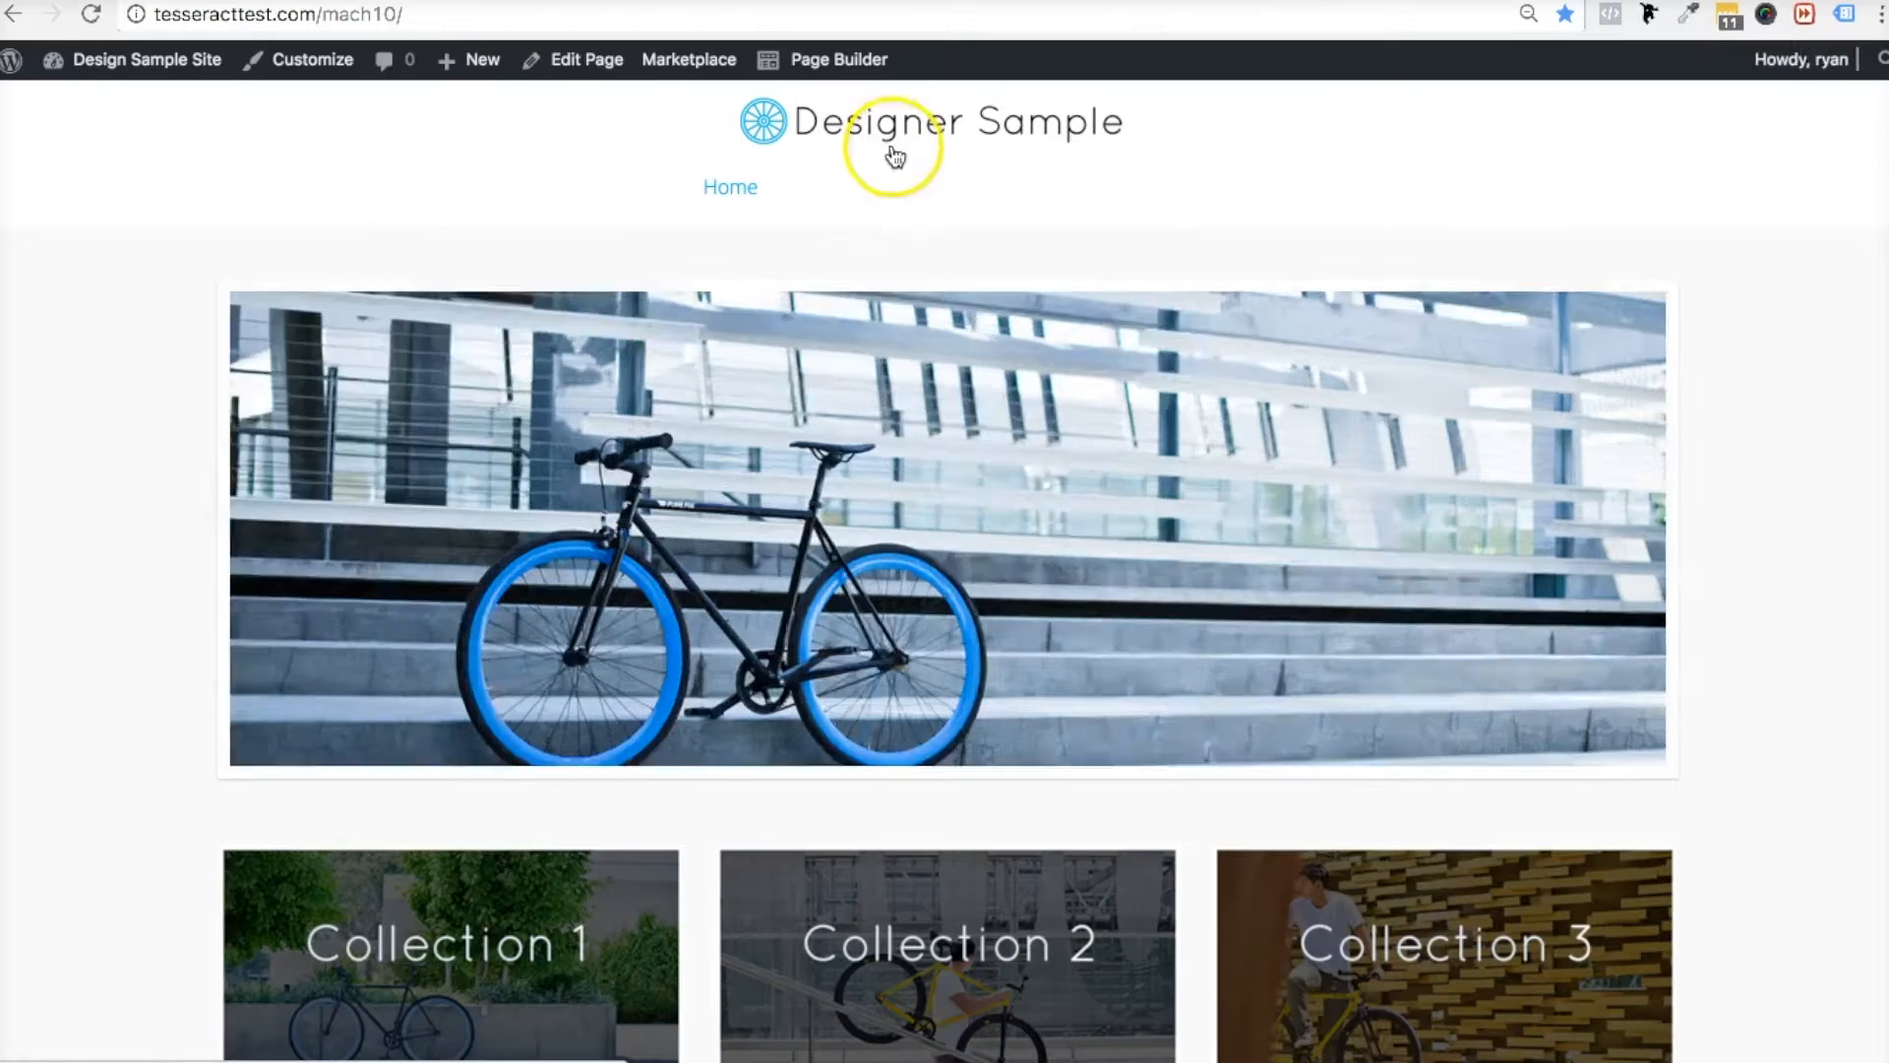
pyautogui.moveTo(838, 189)
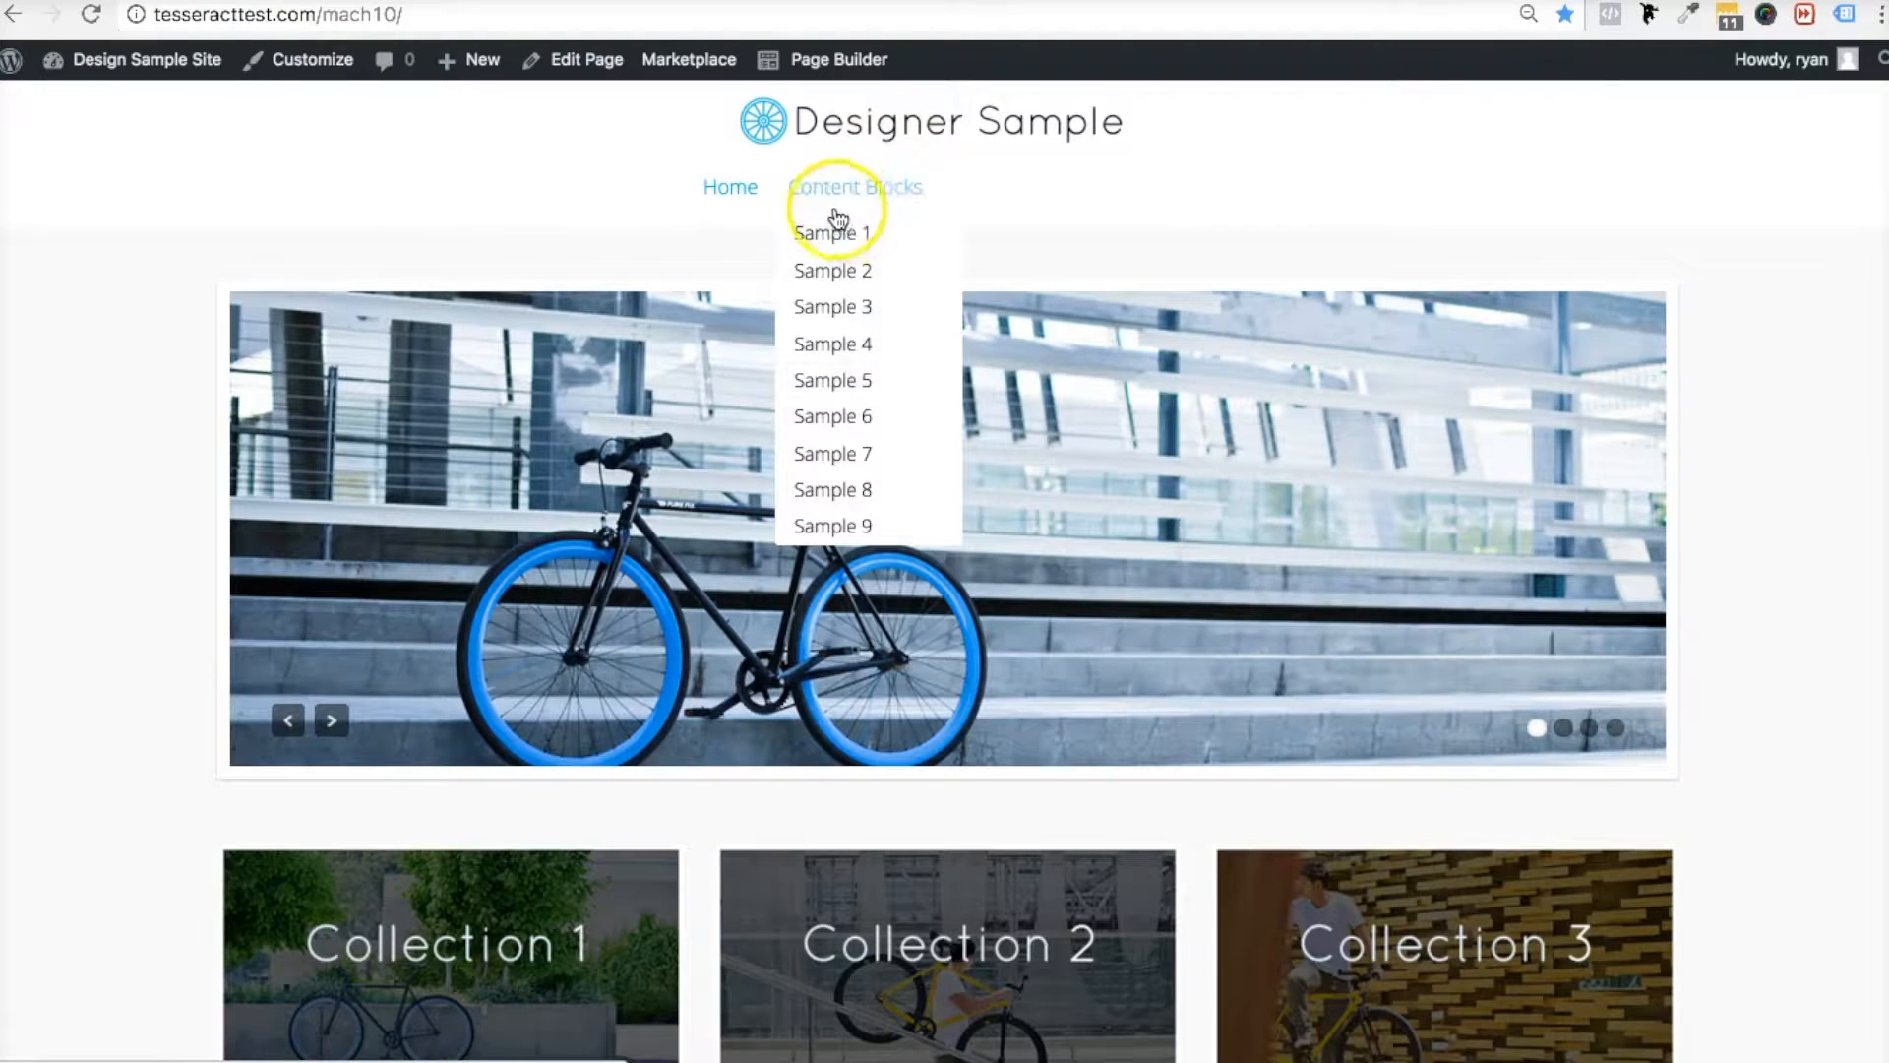
pyautogui.click(837, 347)
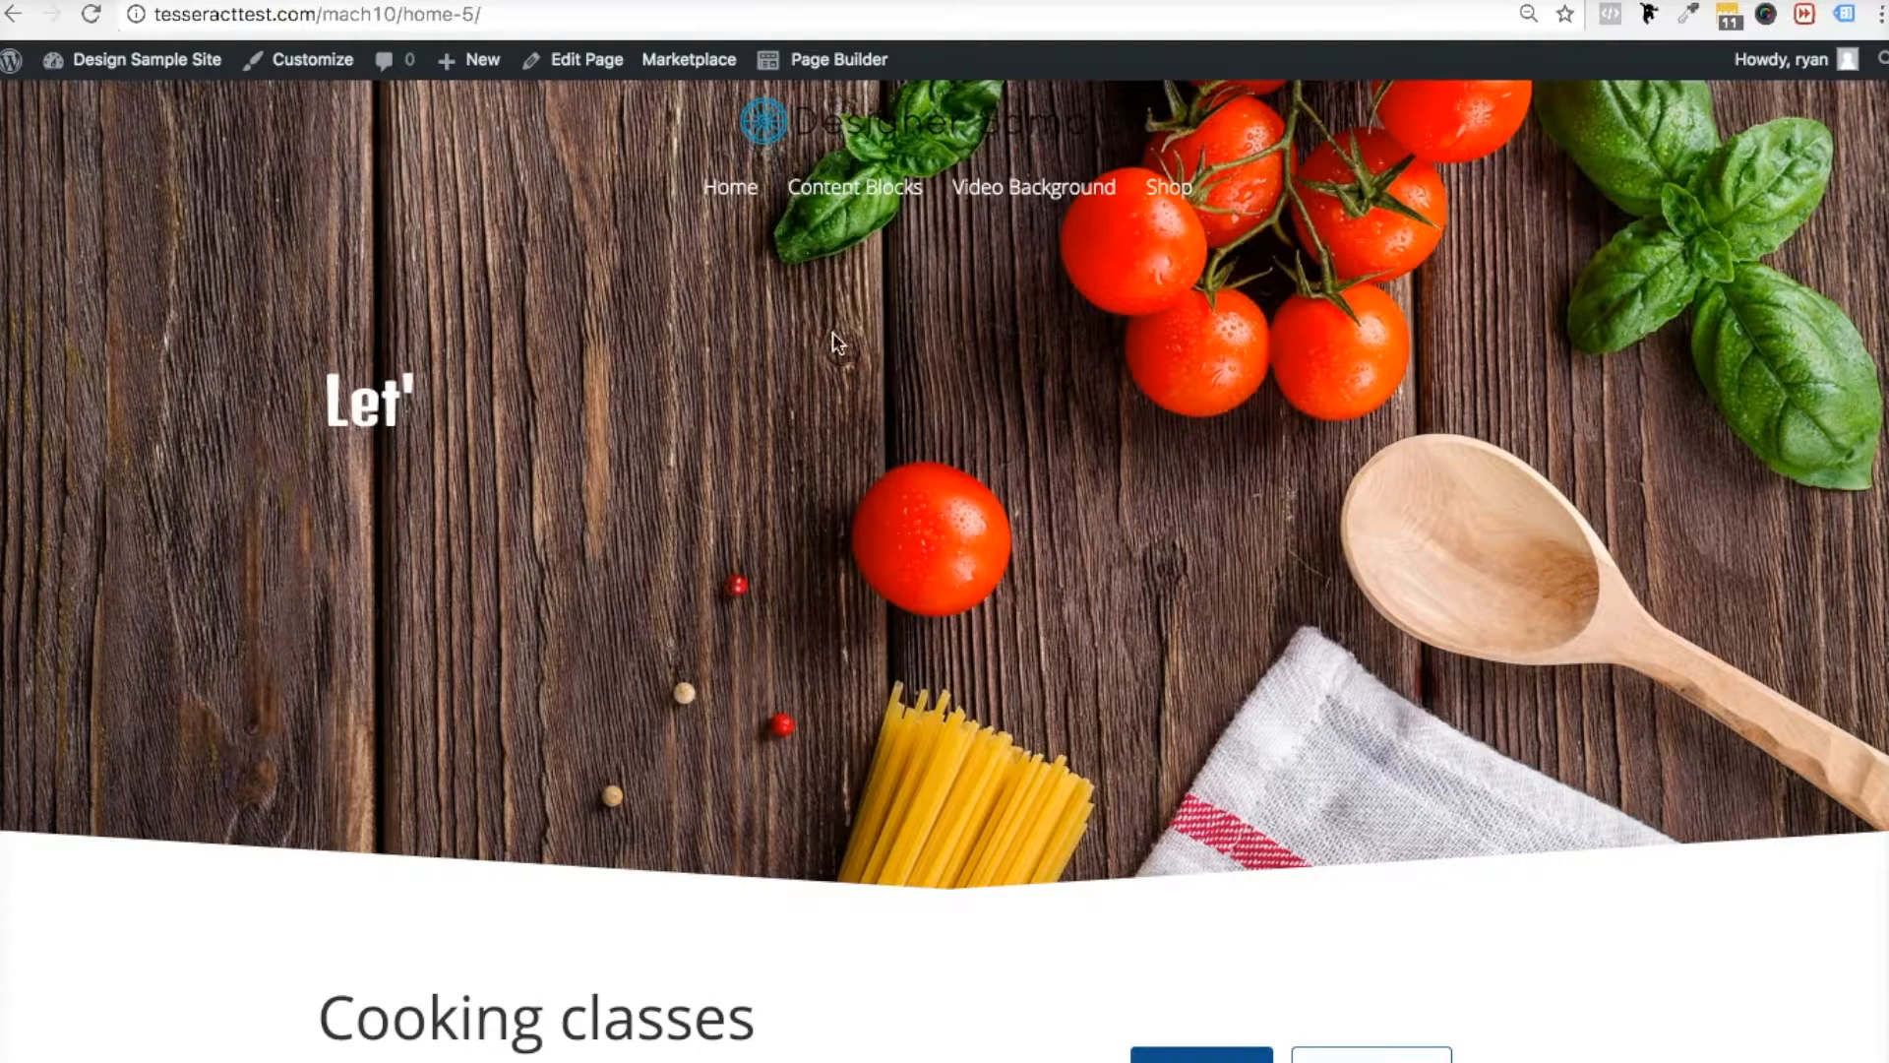
# Open the Sample 8 page in Page Builder and show the available row layouts
pyautogui.moveTo(836, 197)
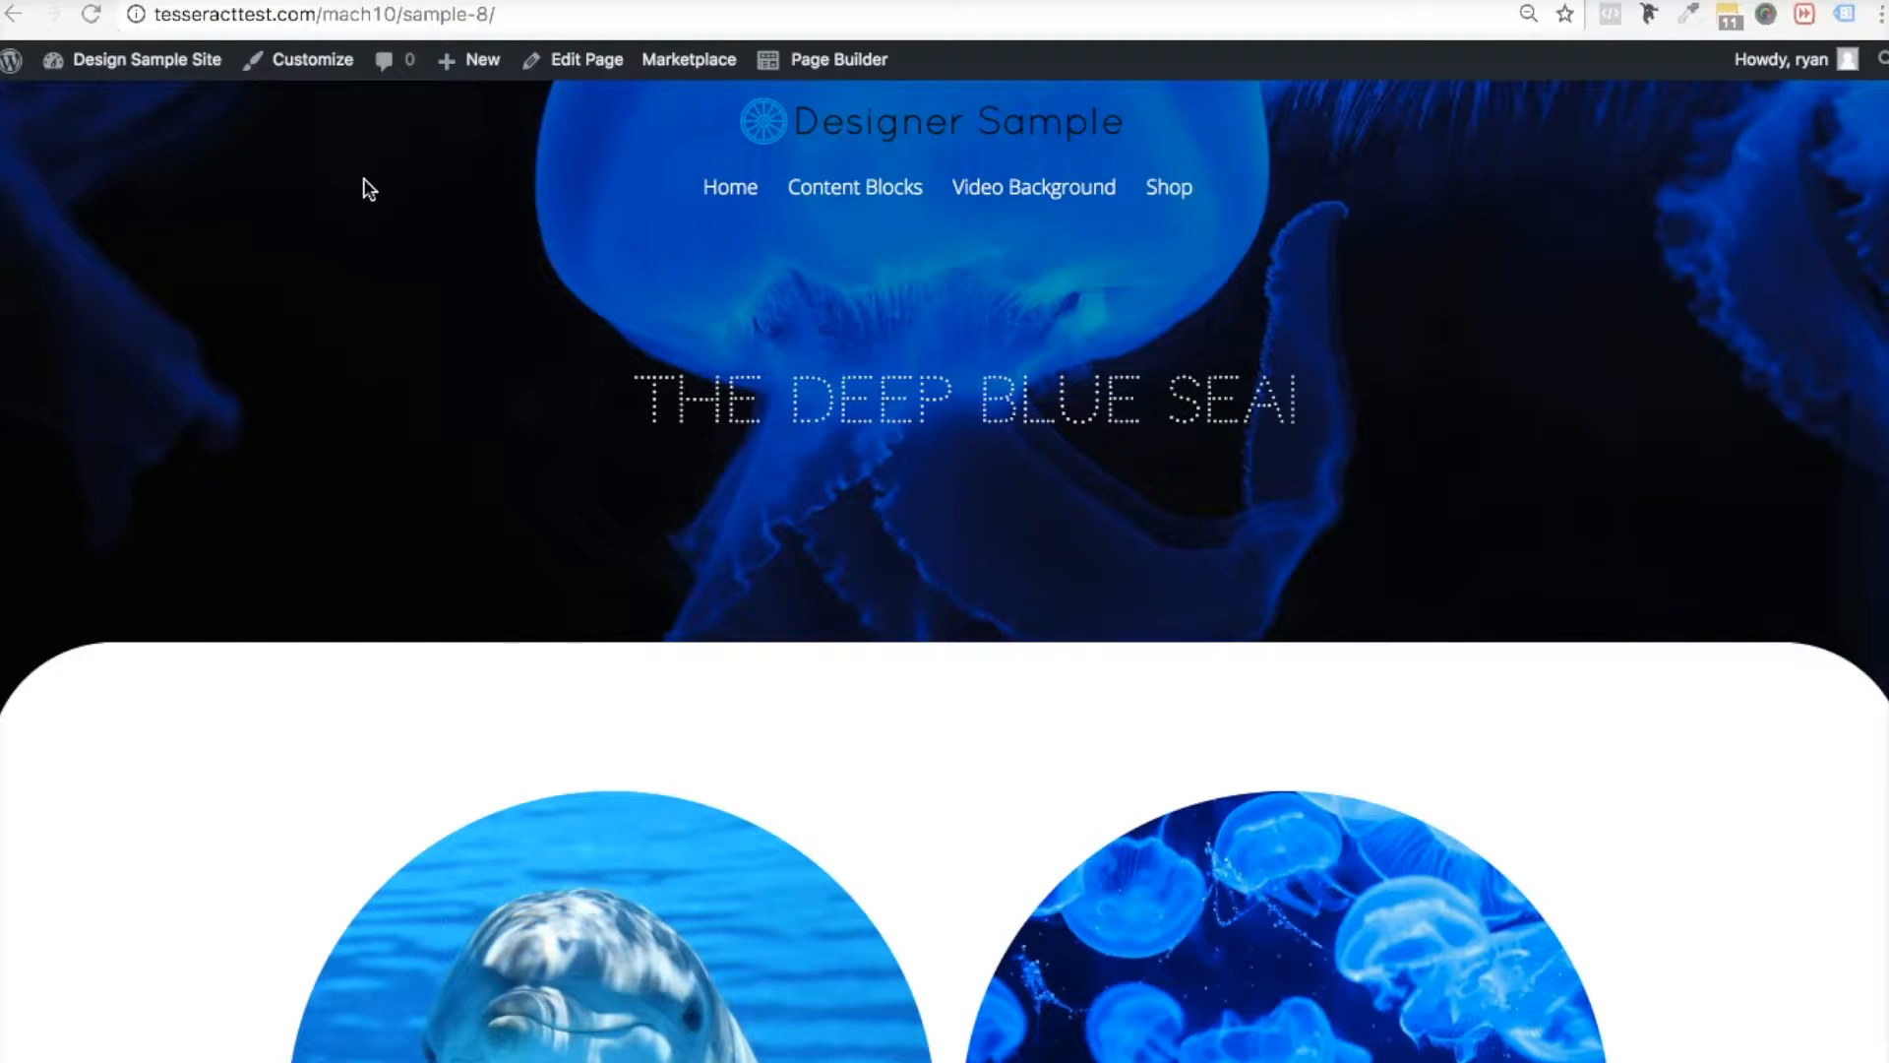
pyautogui.click(811, 65)
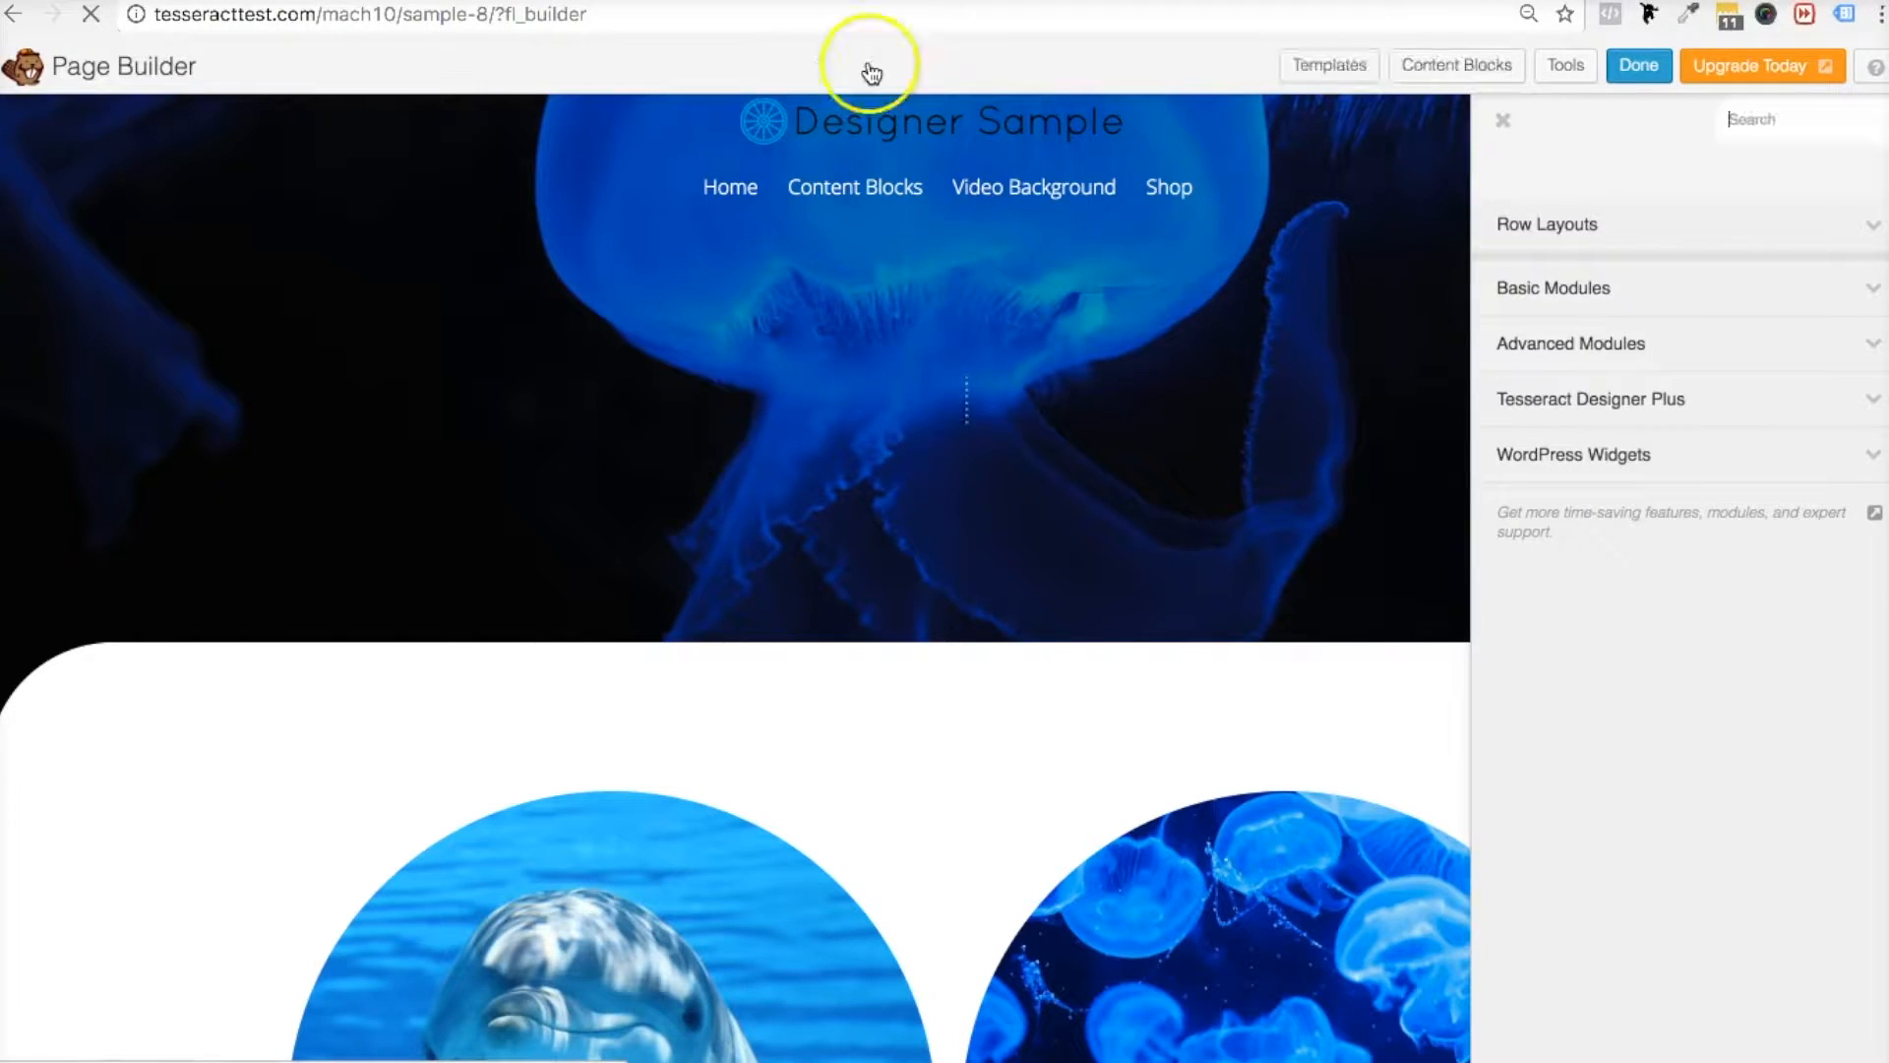
pyautogui.click(1563, 234)
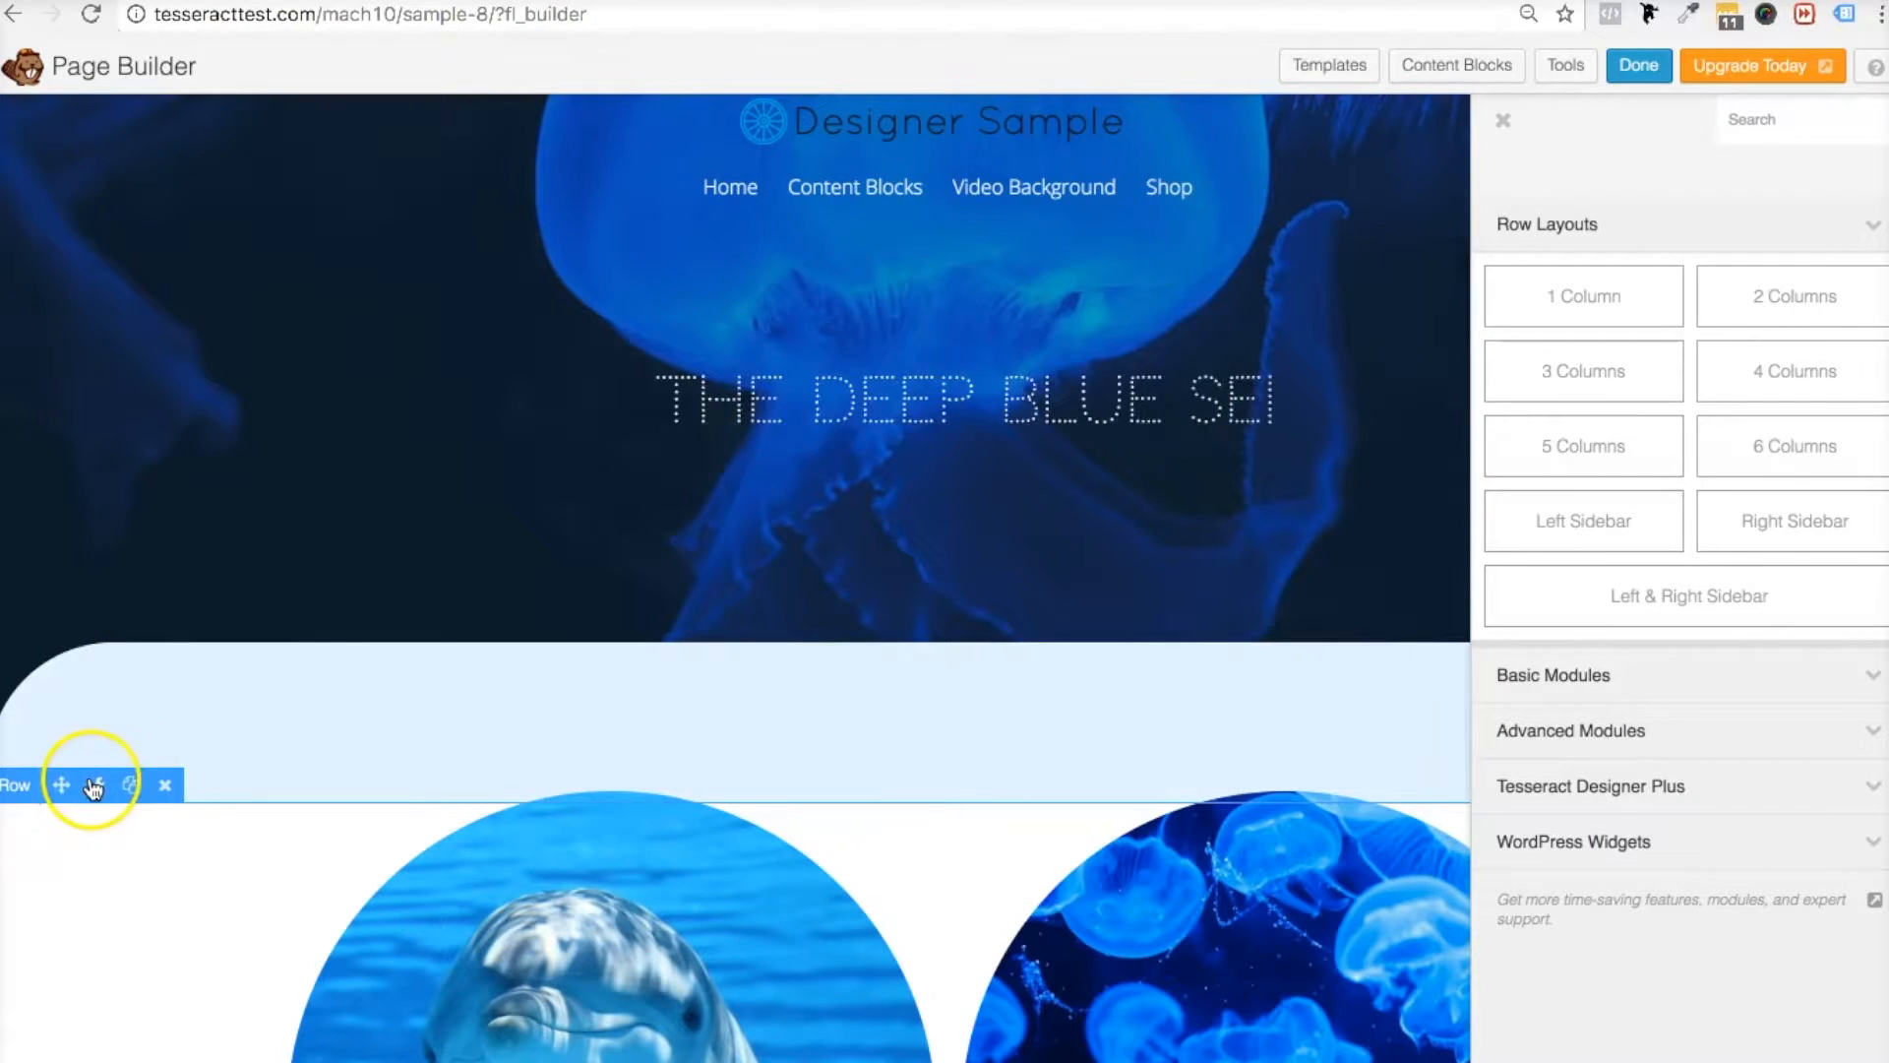
# Open the settings of the jellyfish header row and examine its background photo options
pyautogui.click(93, 787)
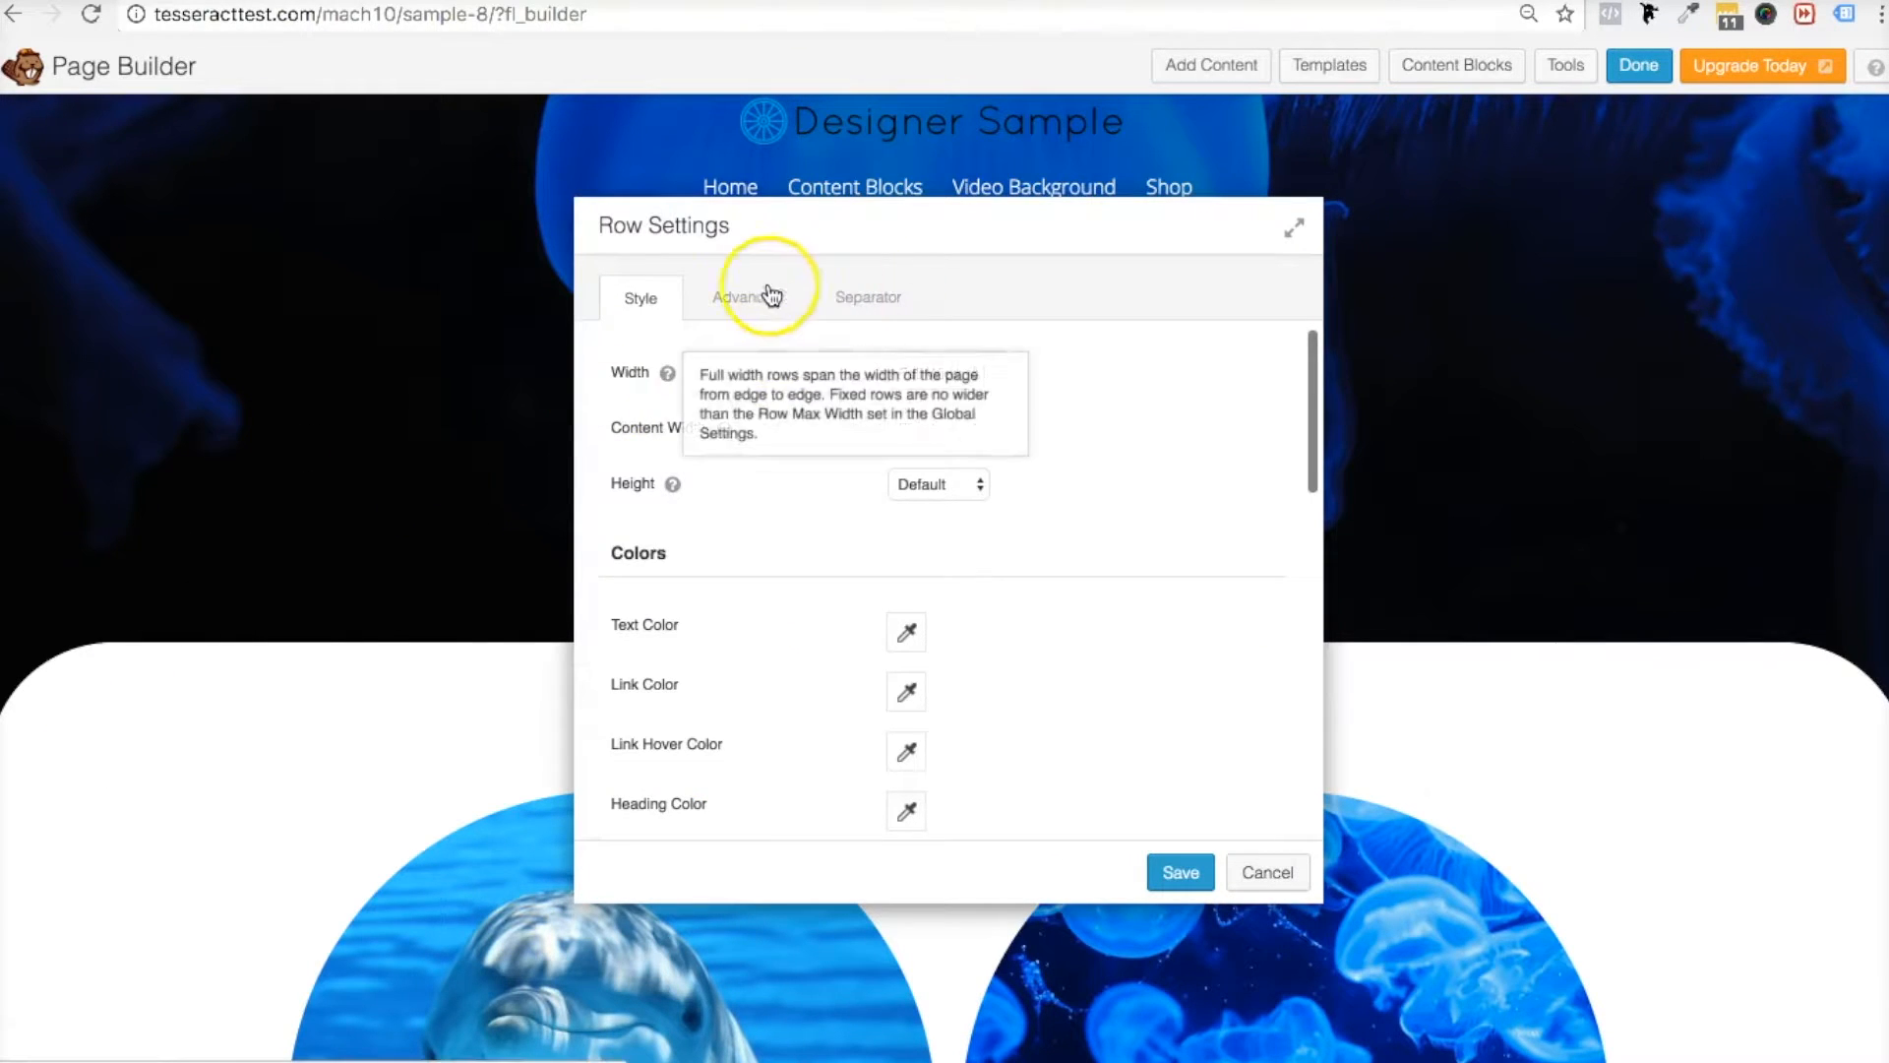
pyautogui.scroll(-5, 805, 606)
pyautogui.scroll(-2, 805, 616)
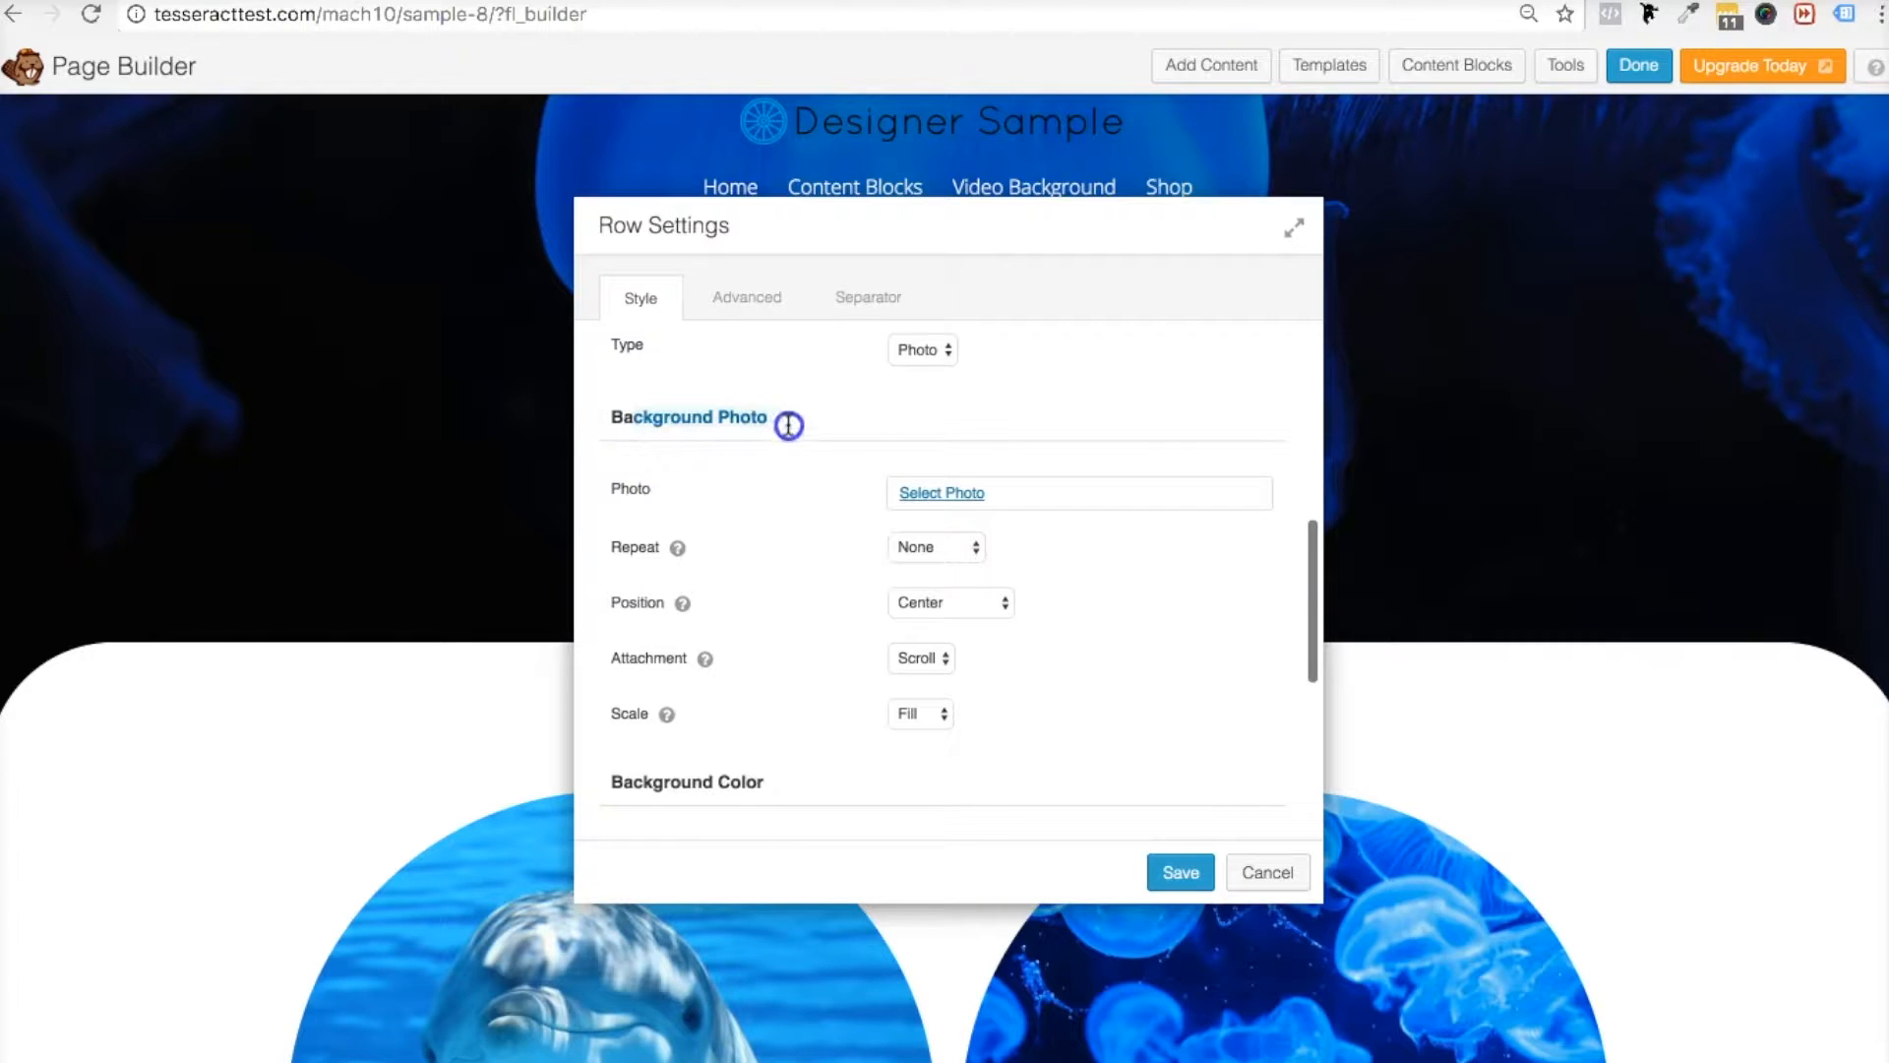
pyautogui.click(925, 500)
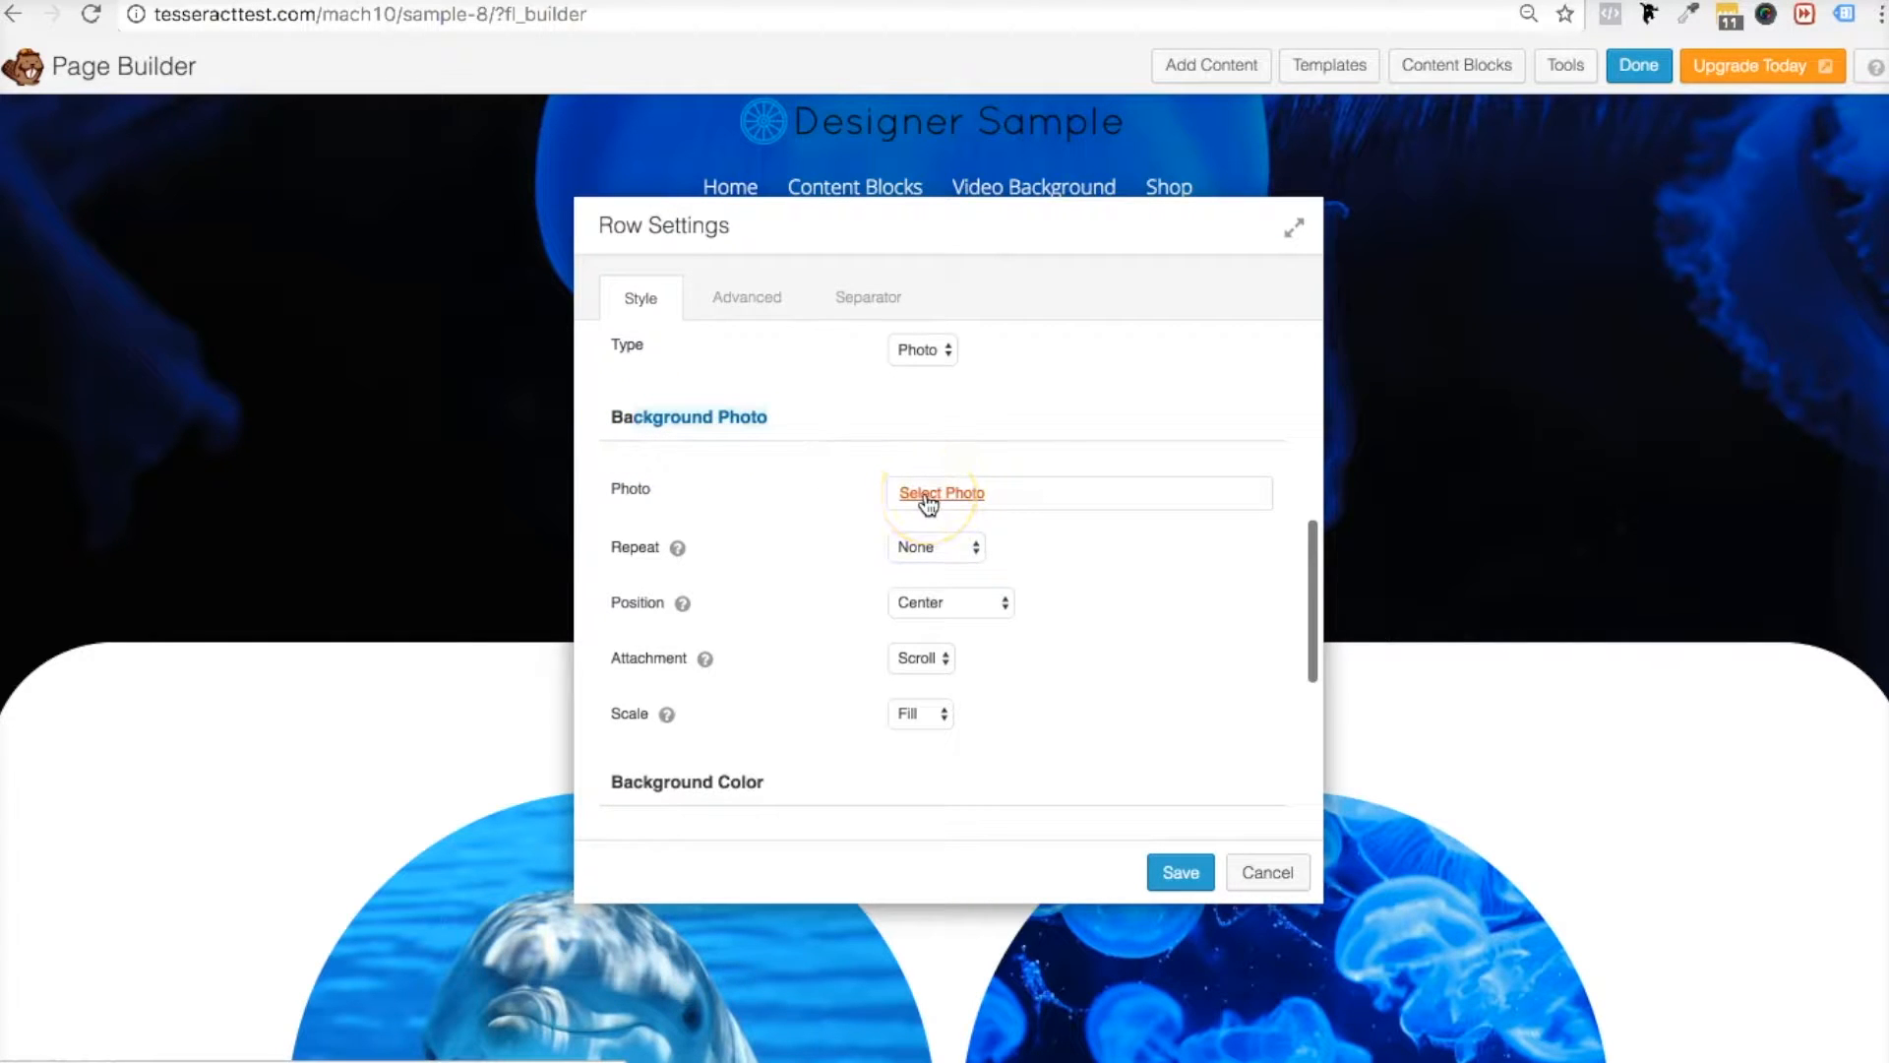
# Set the jellyfish row's top margin to -155 px in its advanced settings, keeping the dialog clear of the header
pyautogui.scroll(7, 814, 497)
pyautogui.moveTo(739, 225); pyautogui.dragTo(928, 172)
pyautogui.click(891, 236)
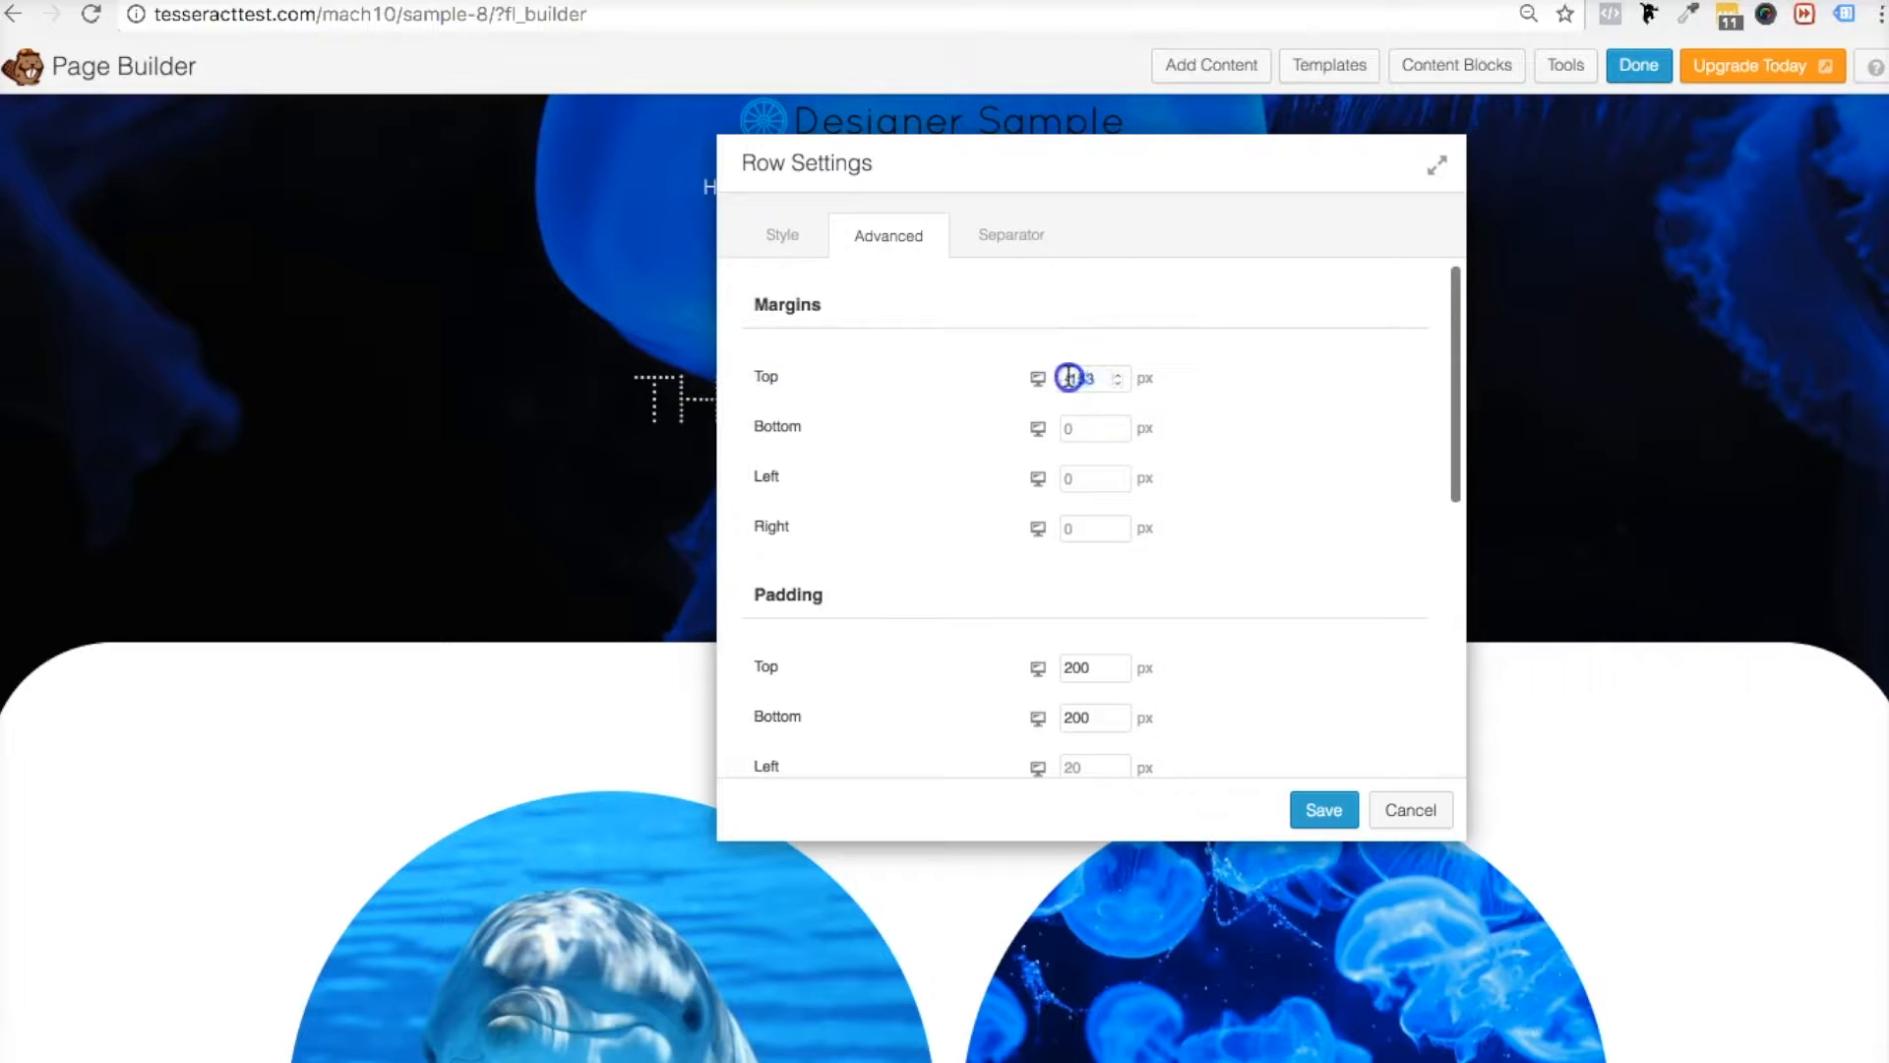
pyautogui.click(1064, 203)
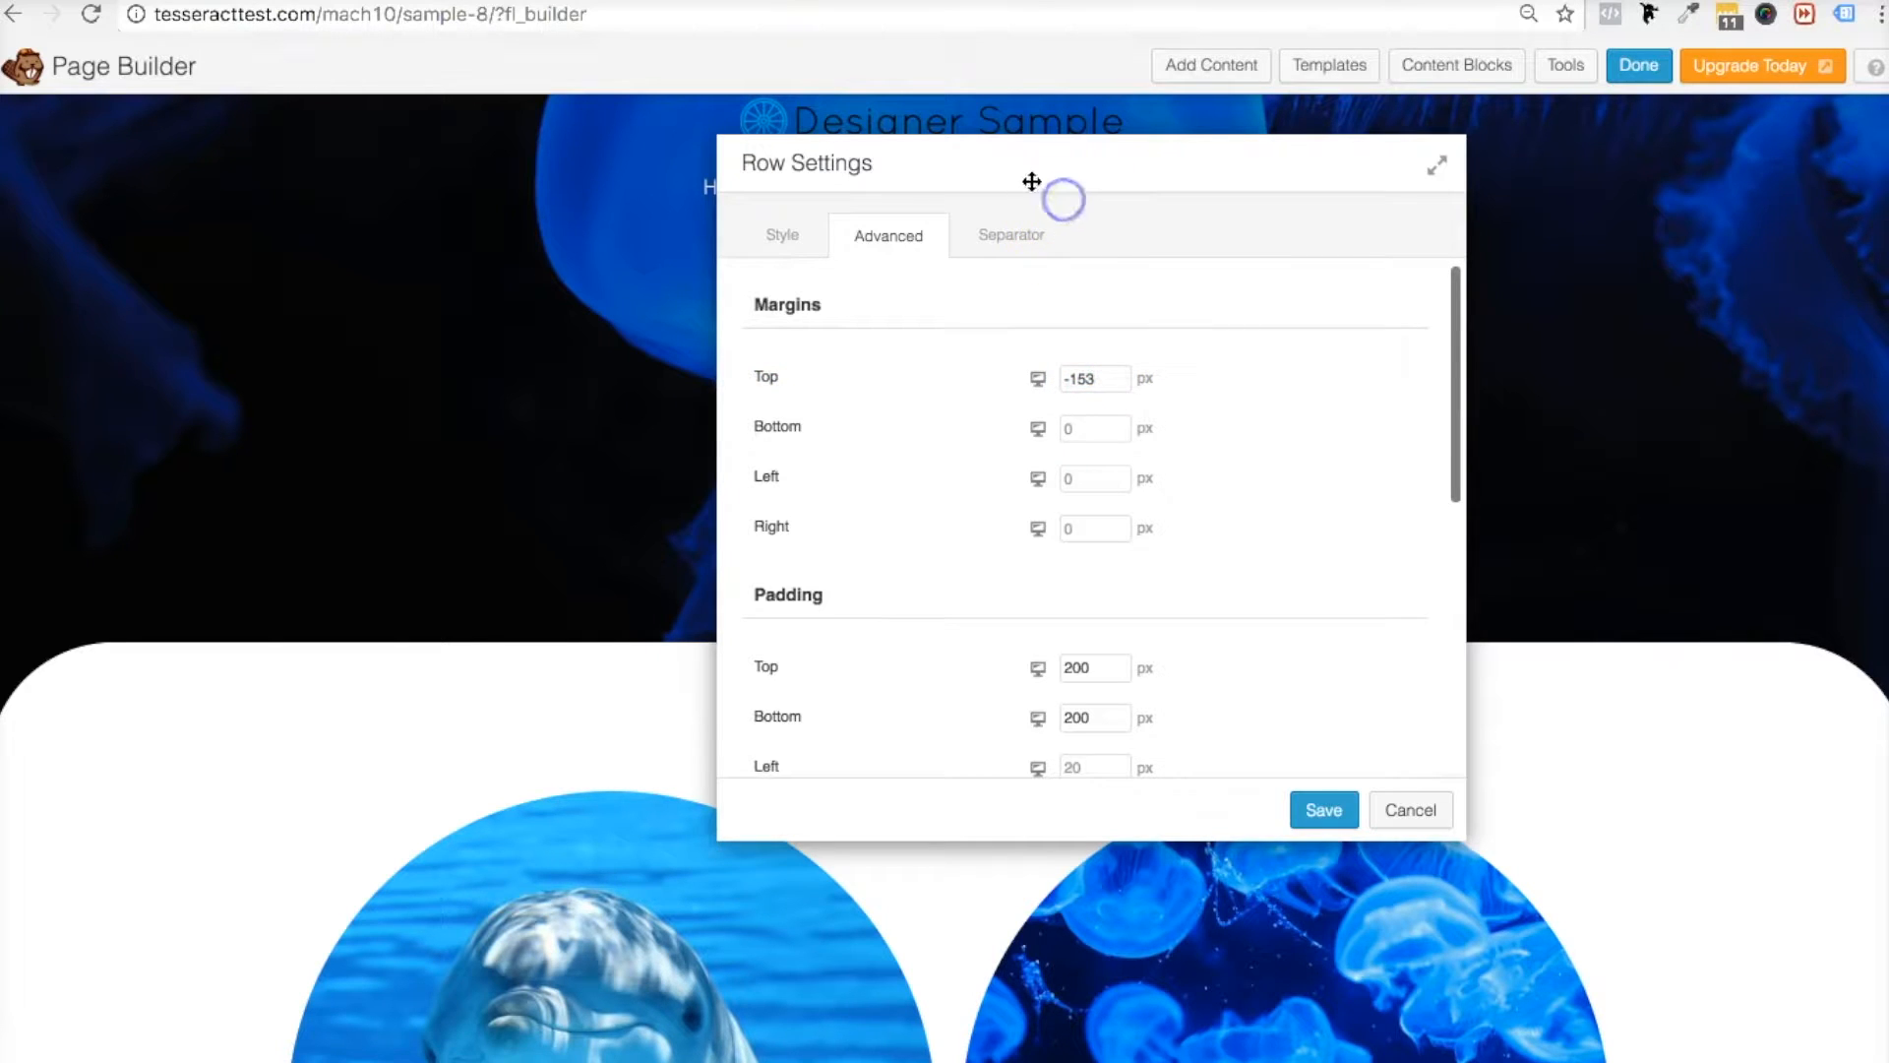
pyautogui.moveTo(1031, 181); pyautogui.dragTo(957, 429)
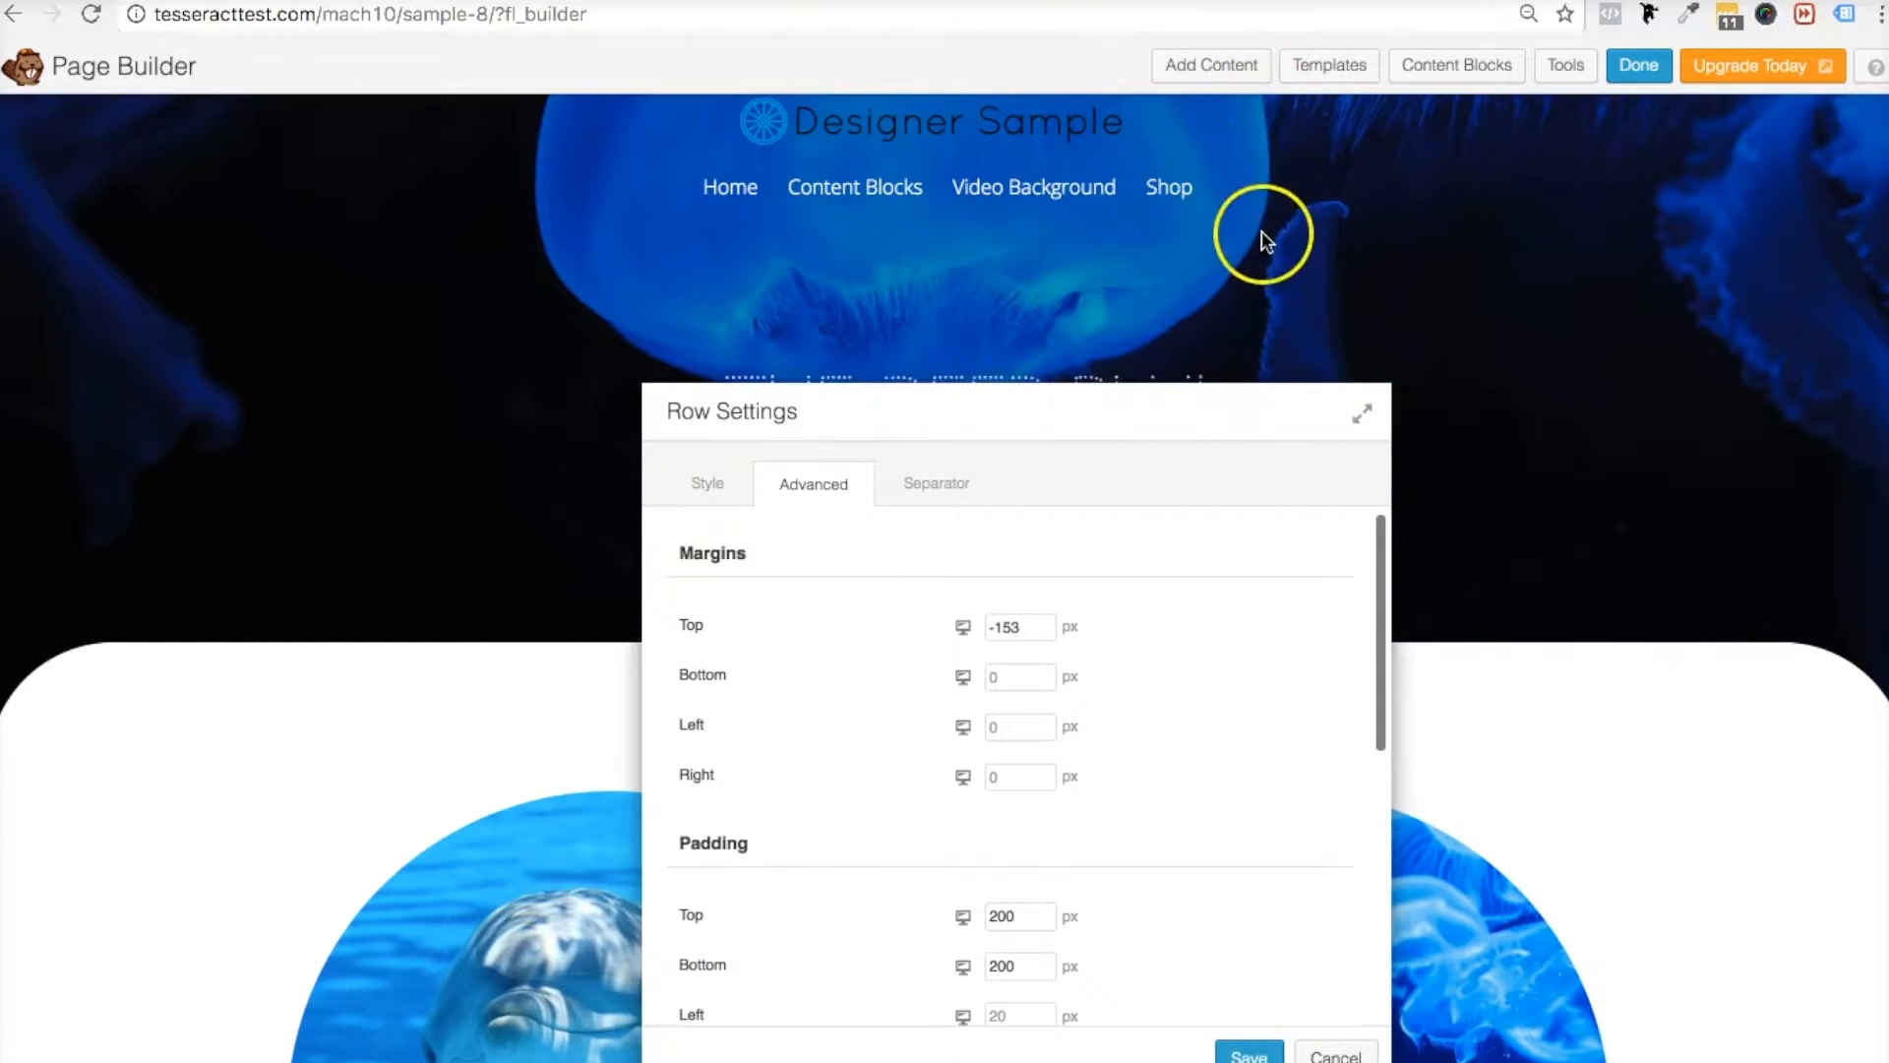
pyautogui.moveTo(1108, 437); pyautogui.dragTo(1225, 236)
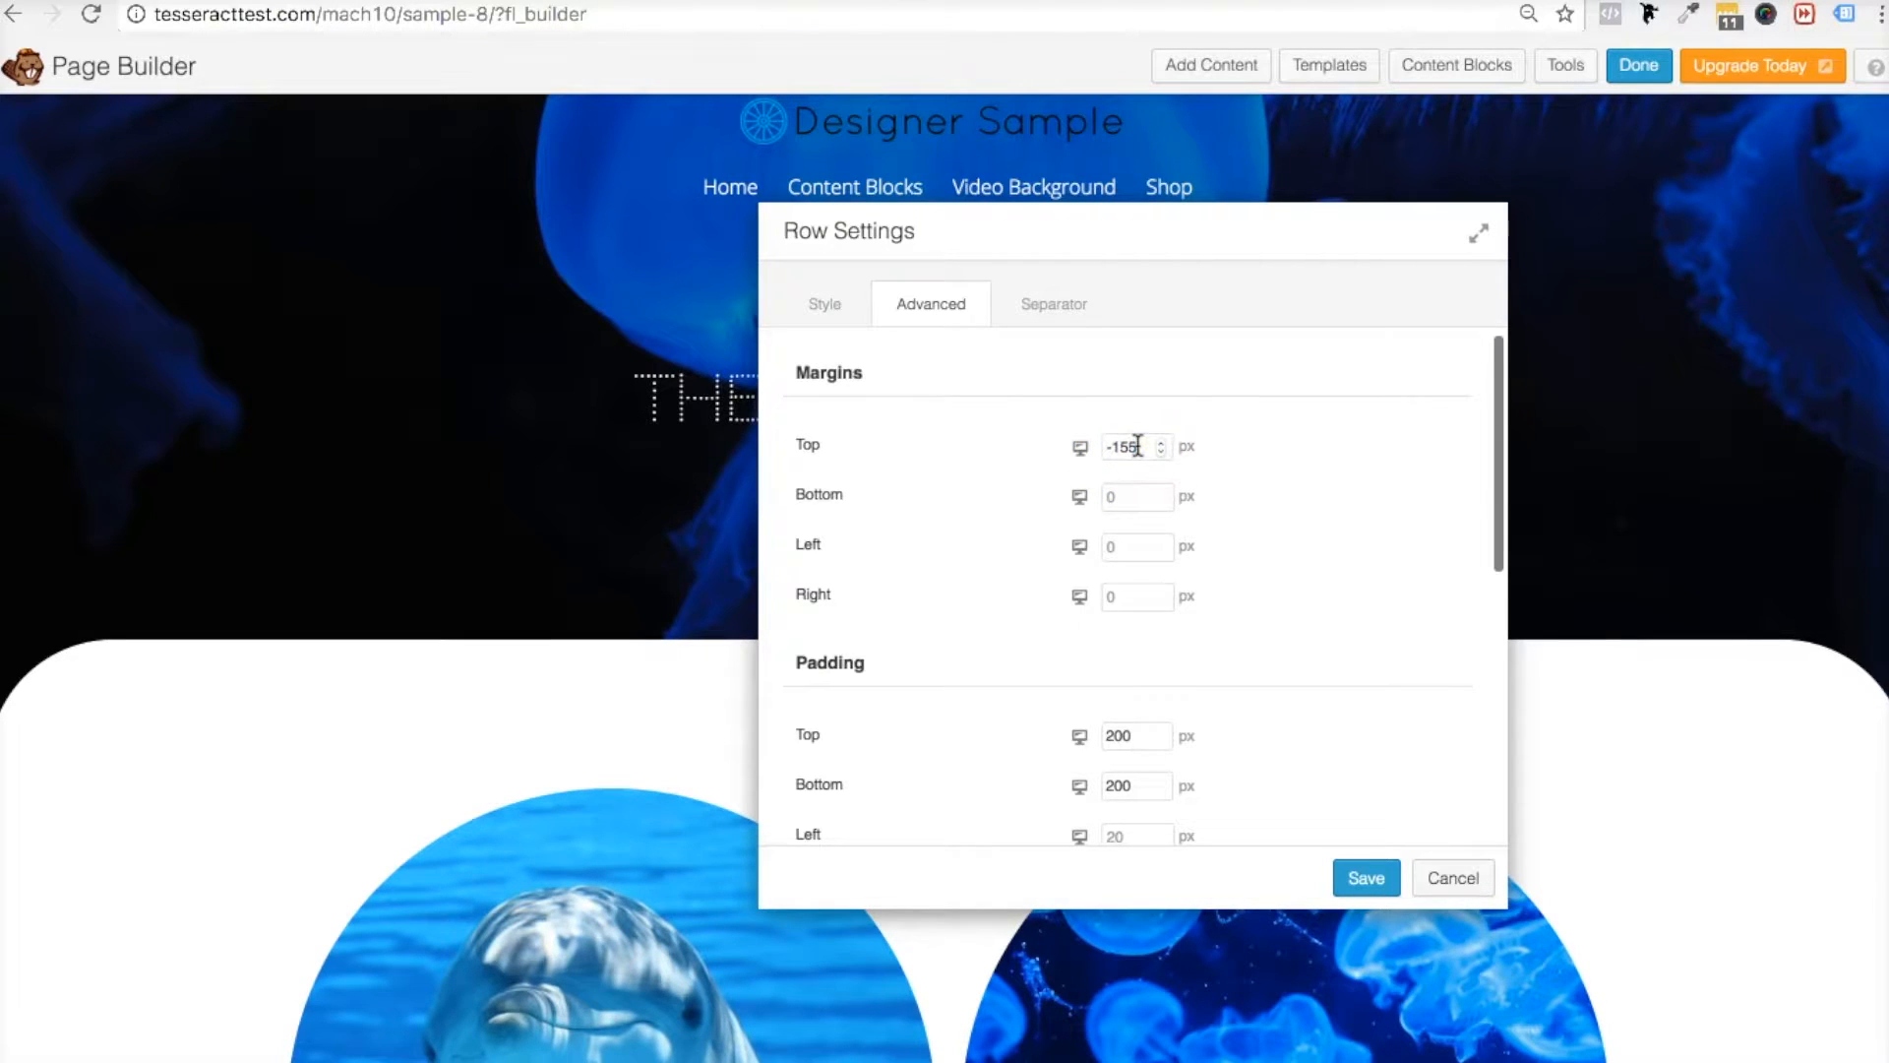
# Clear the jellyfish row's top margin value
pyautogui.press('BackSpace')
pyautogui.press('BackSpace')
pyautogui.press('BackSpace')
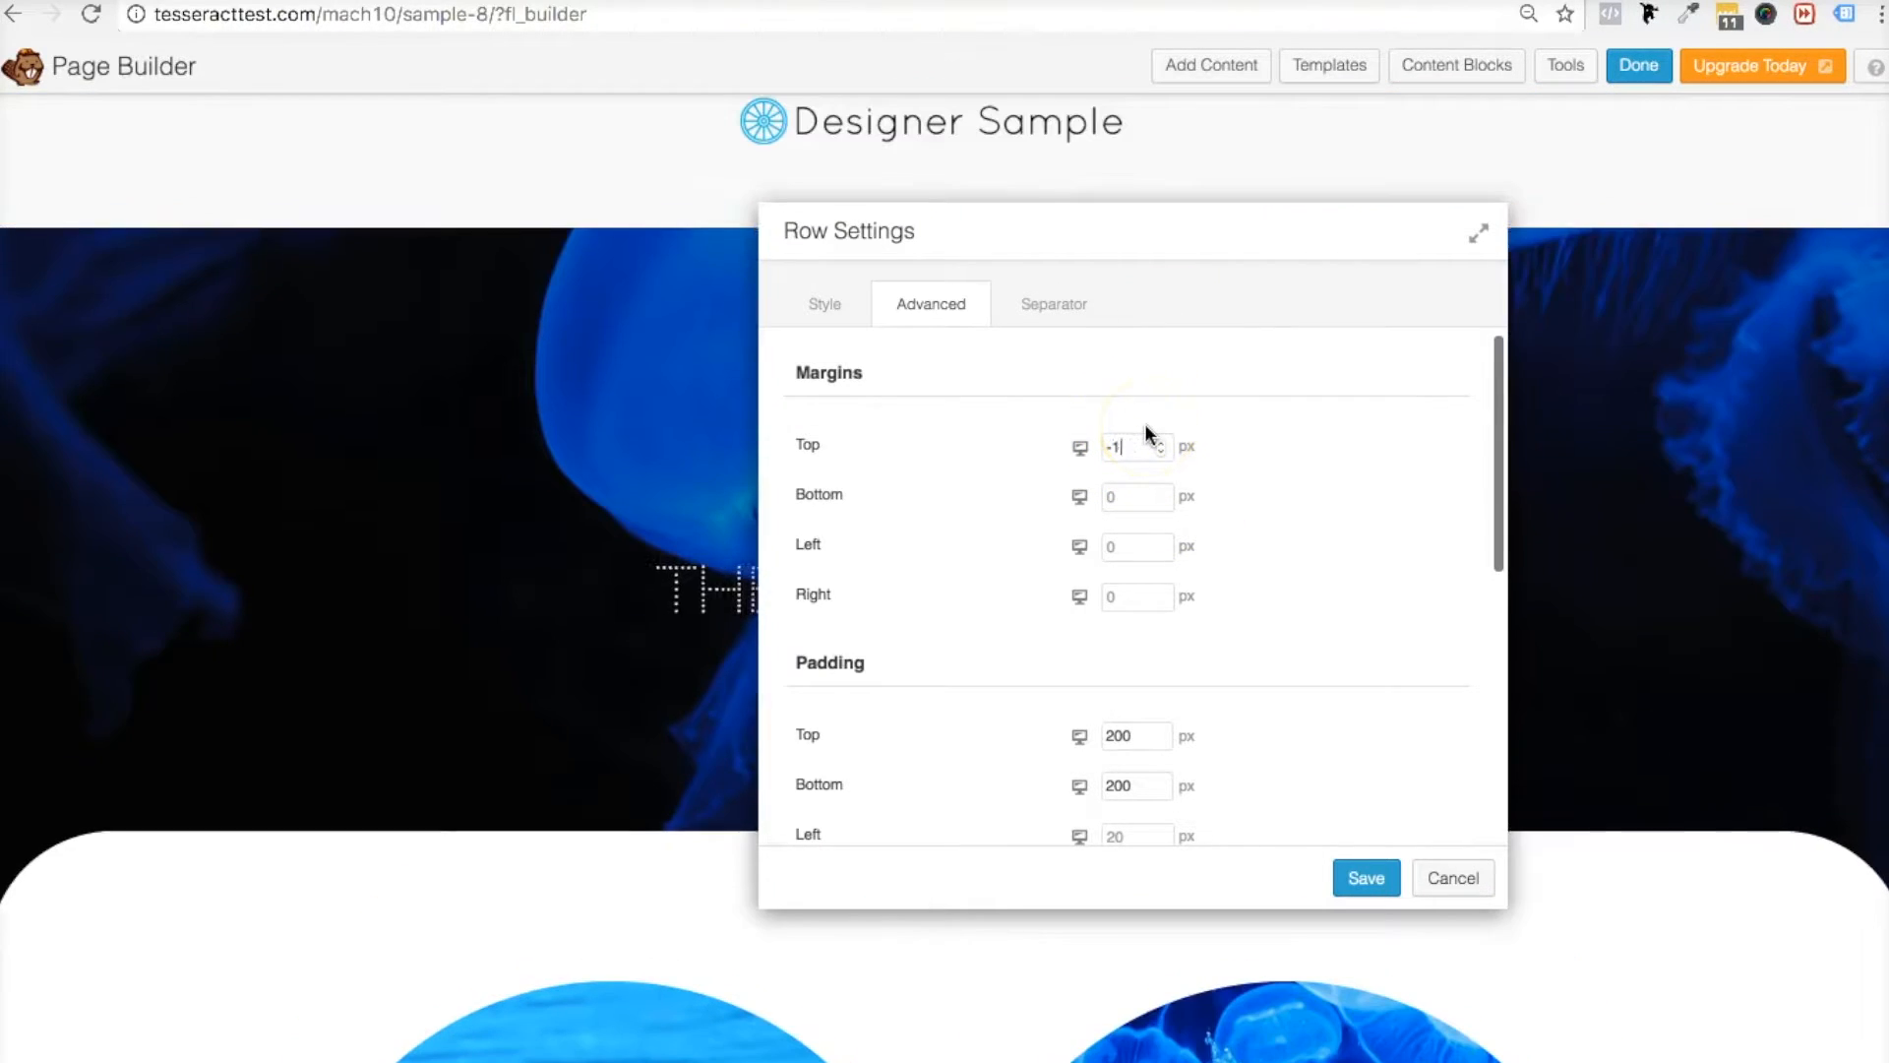
pyautogui.press('BackSpace')
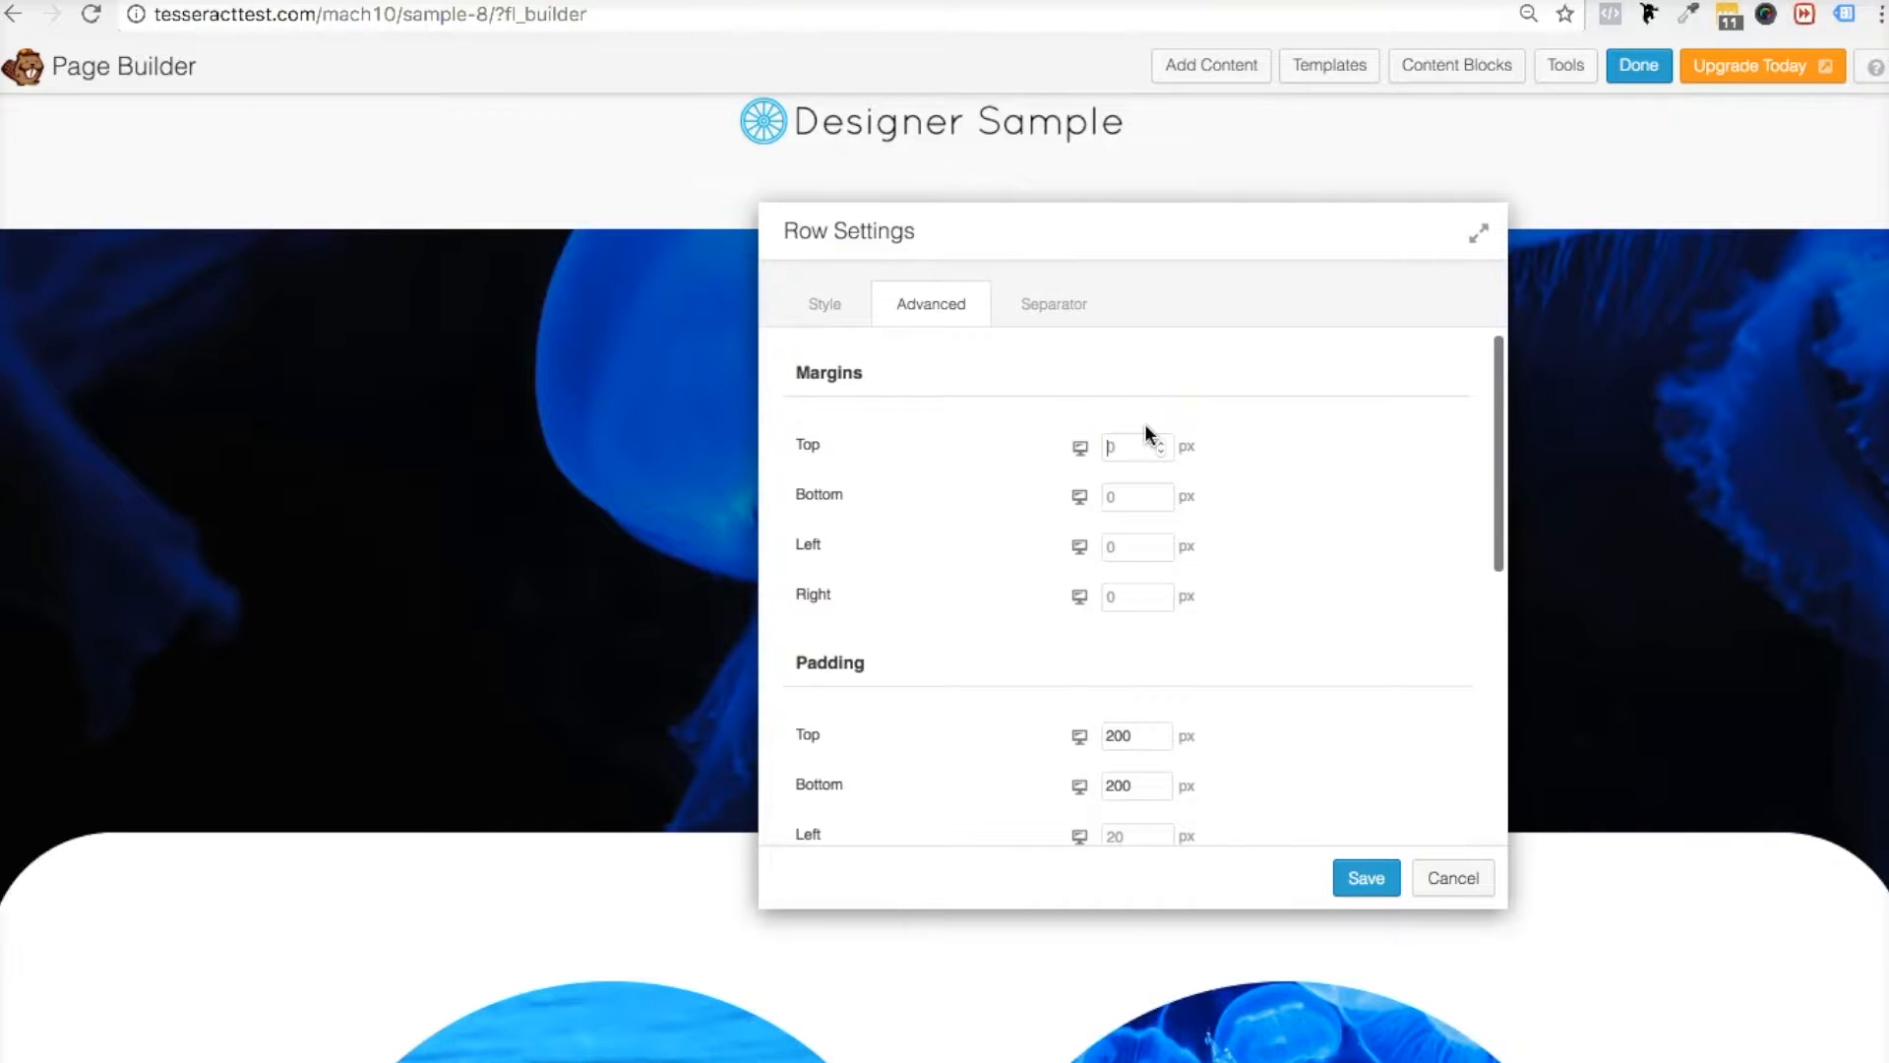
# Set the jellyfish row's top margin to -155 px again and save the row settings
pyautogui.moveTo(1066, 227); pyautogui.dragTo(1233, 433)
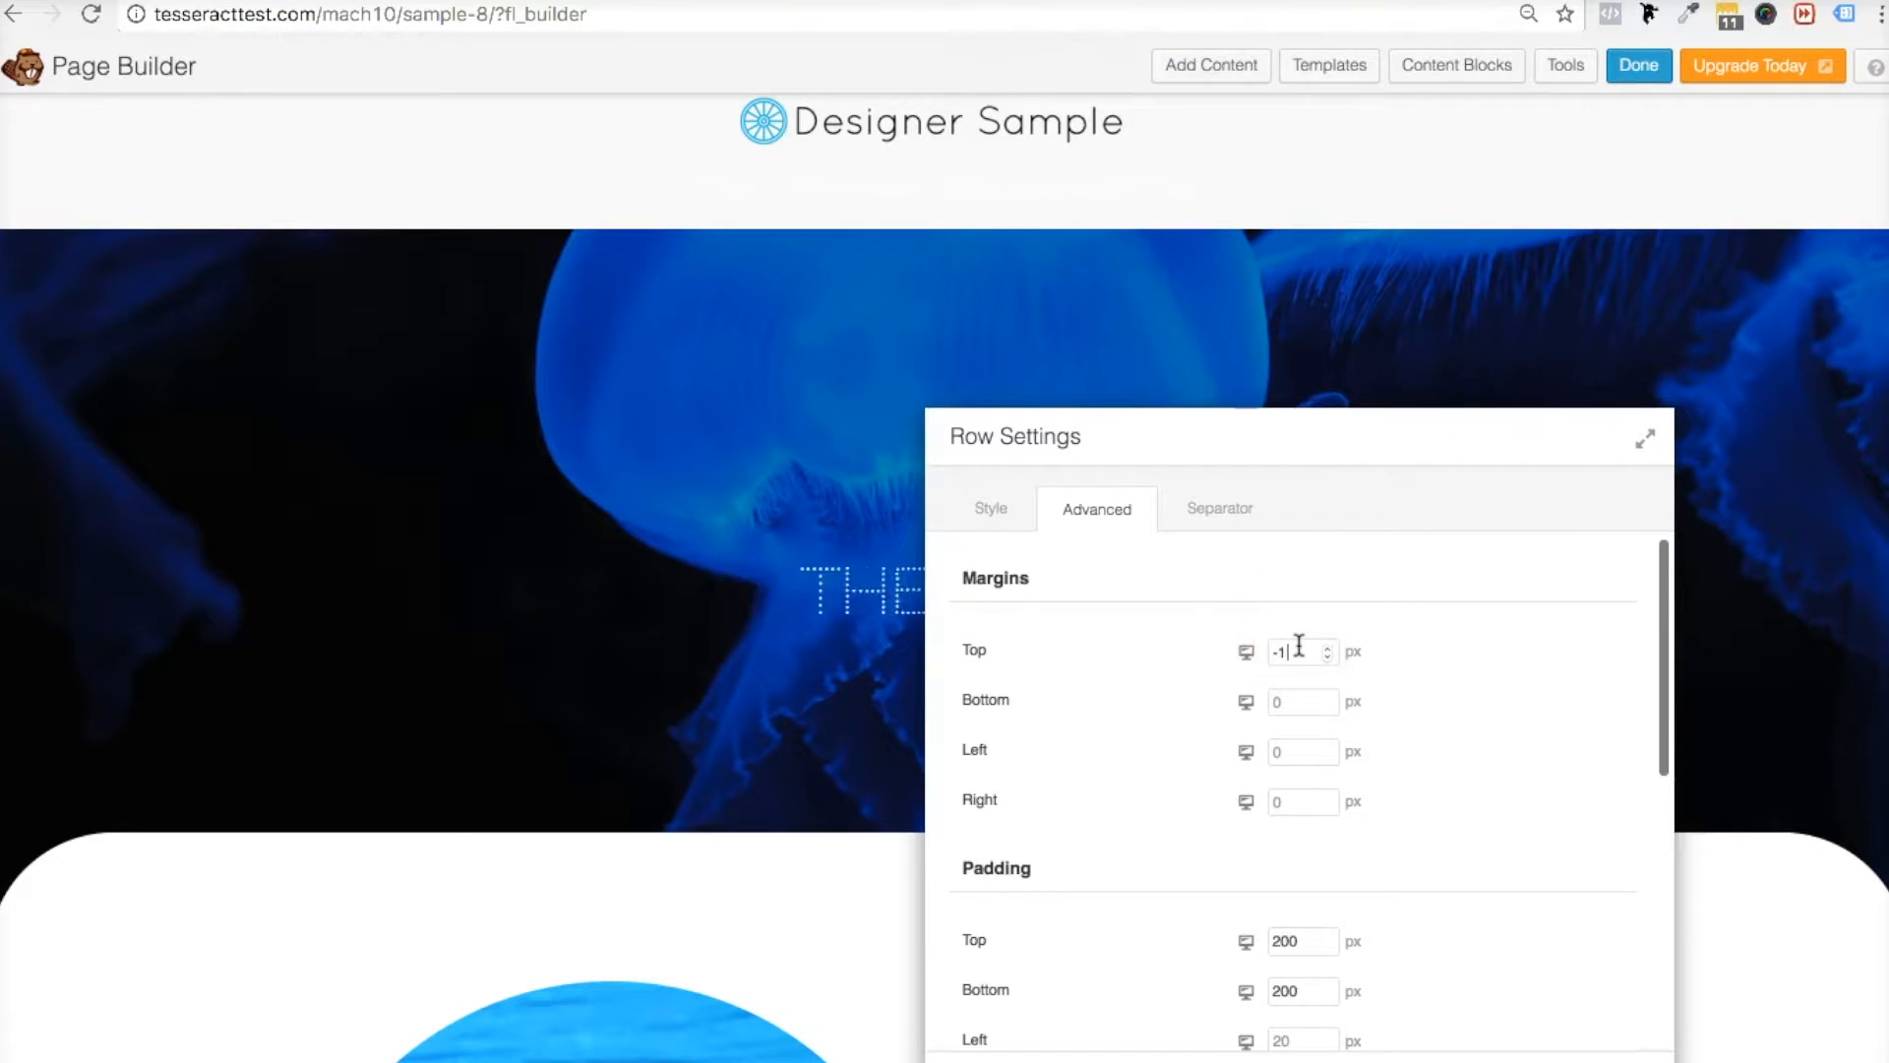
pyautogui.write('150')
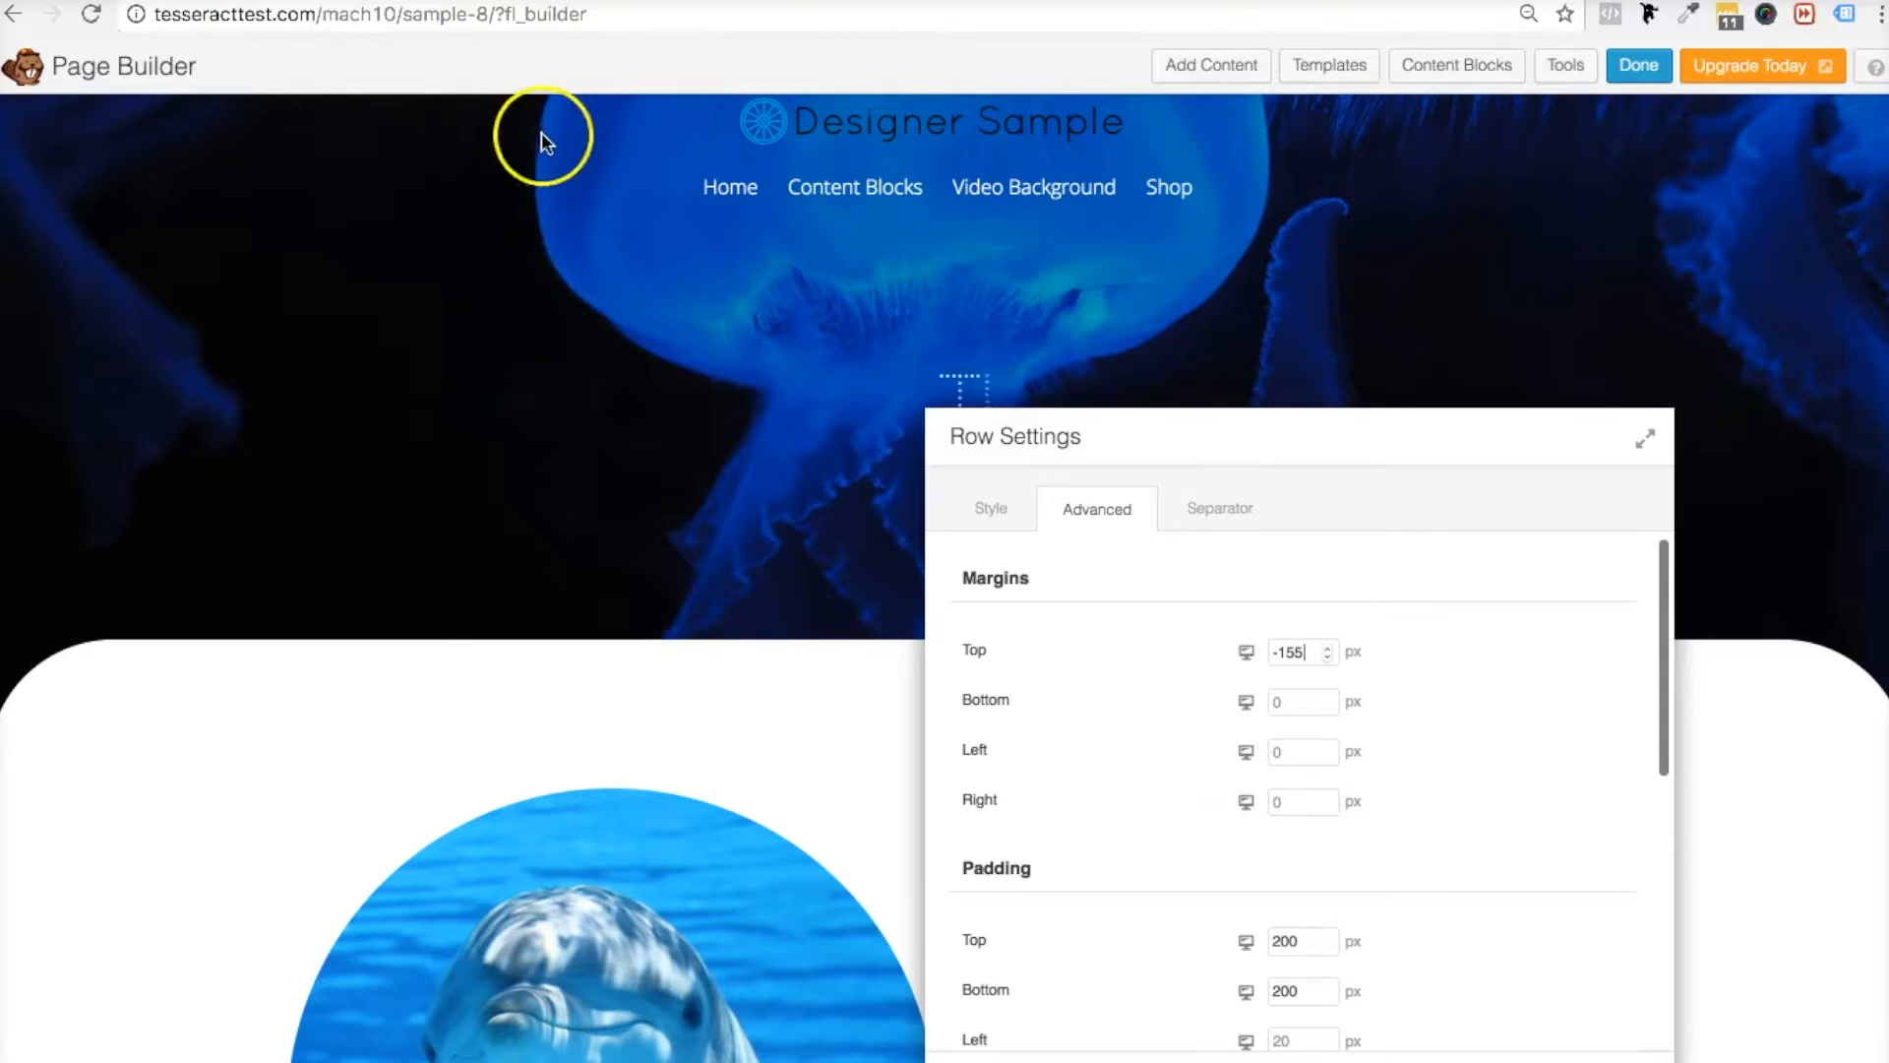
pyautogui.moveTo(1161, 439); pyautogui.dragTo(723, 214)
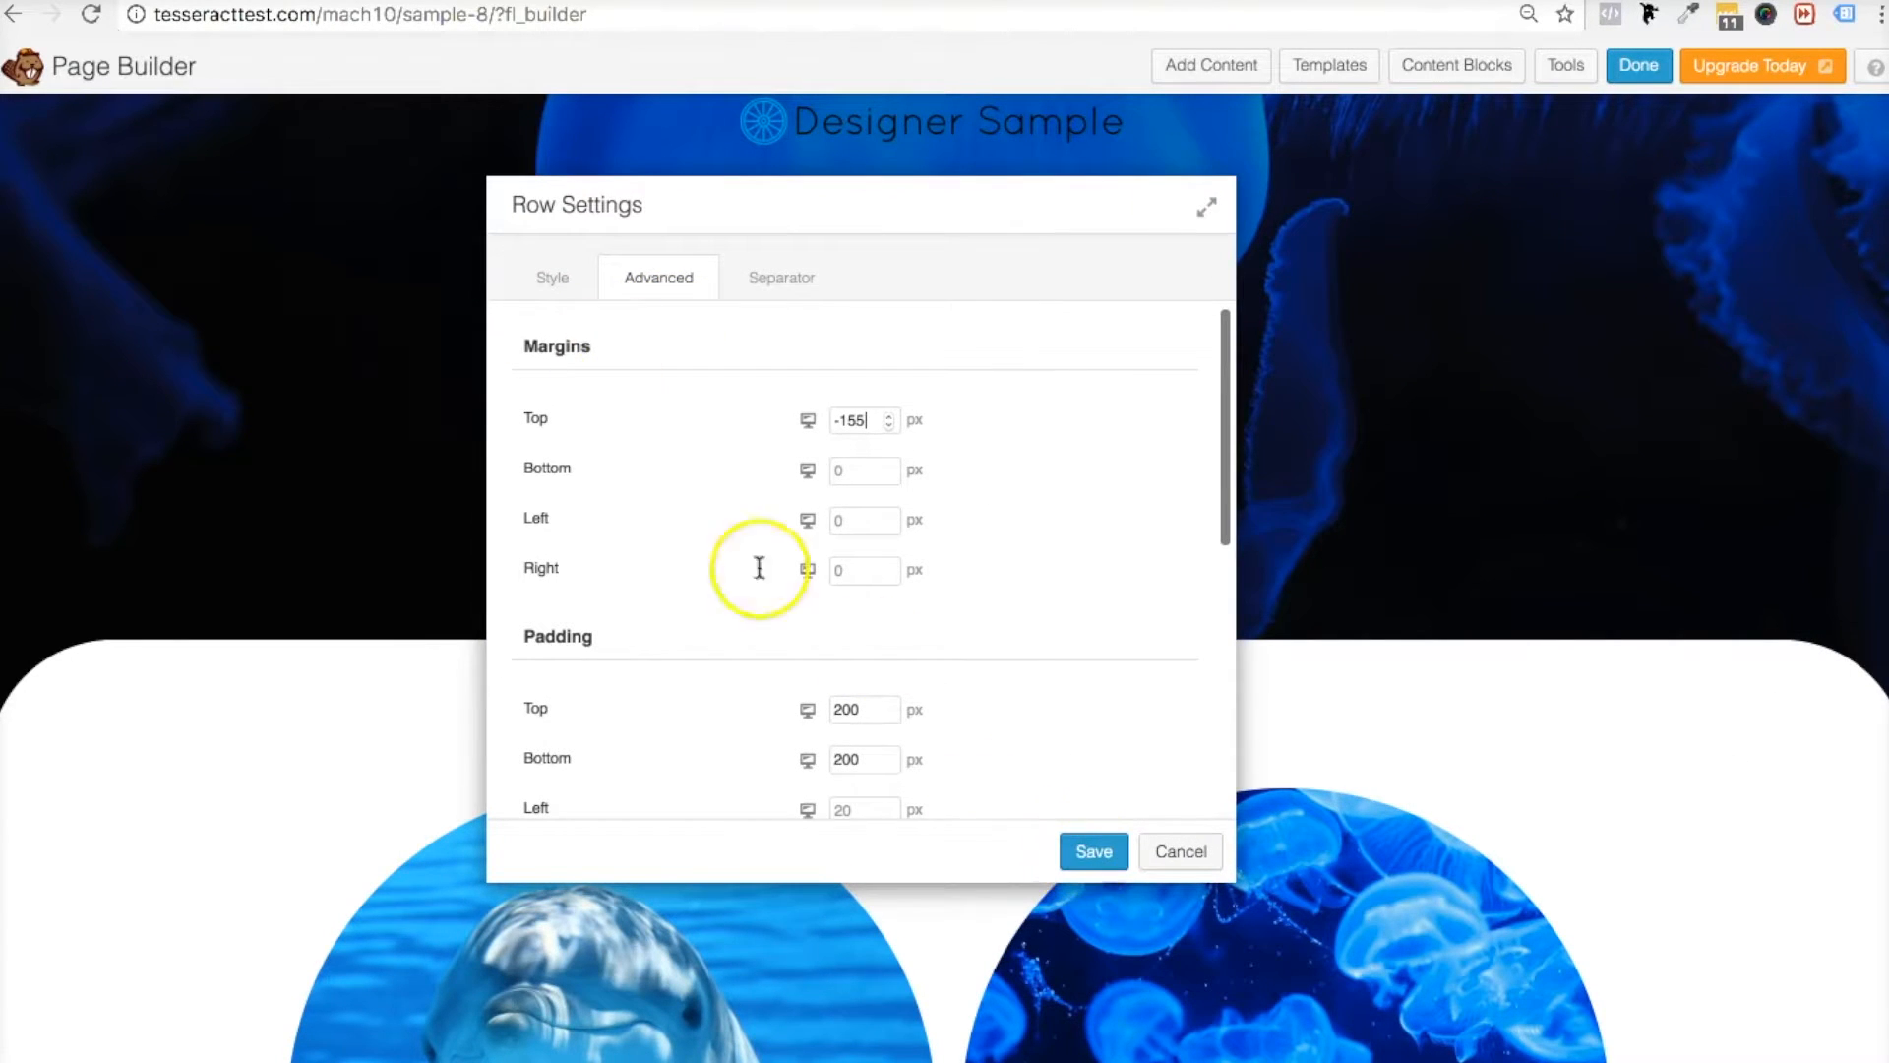
pyautogui.click(1095, 853)
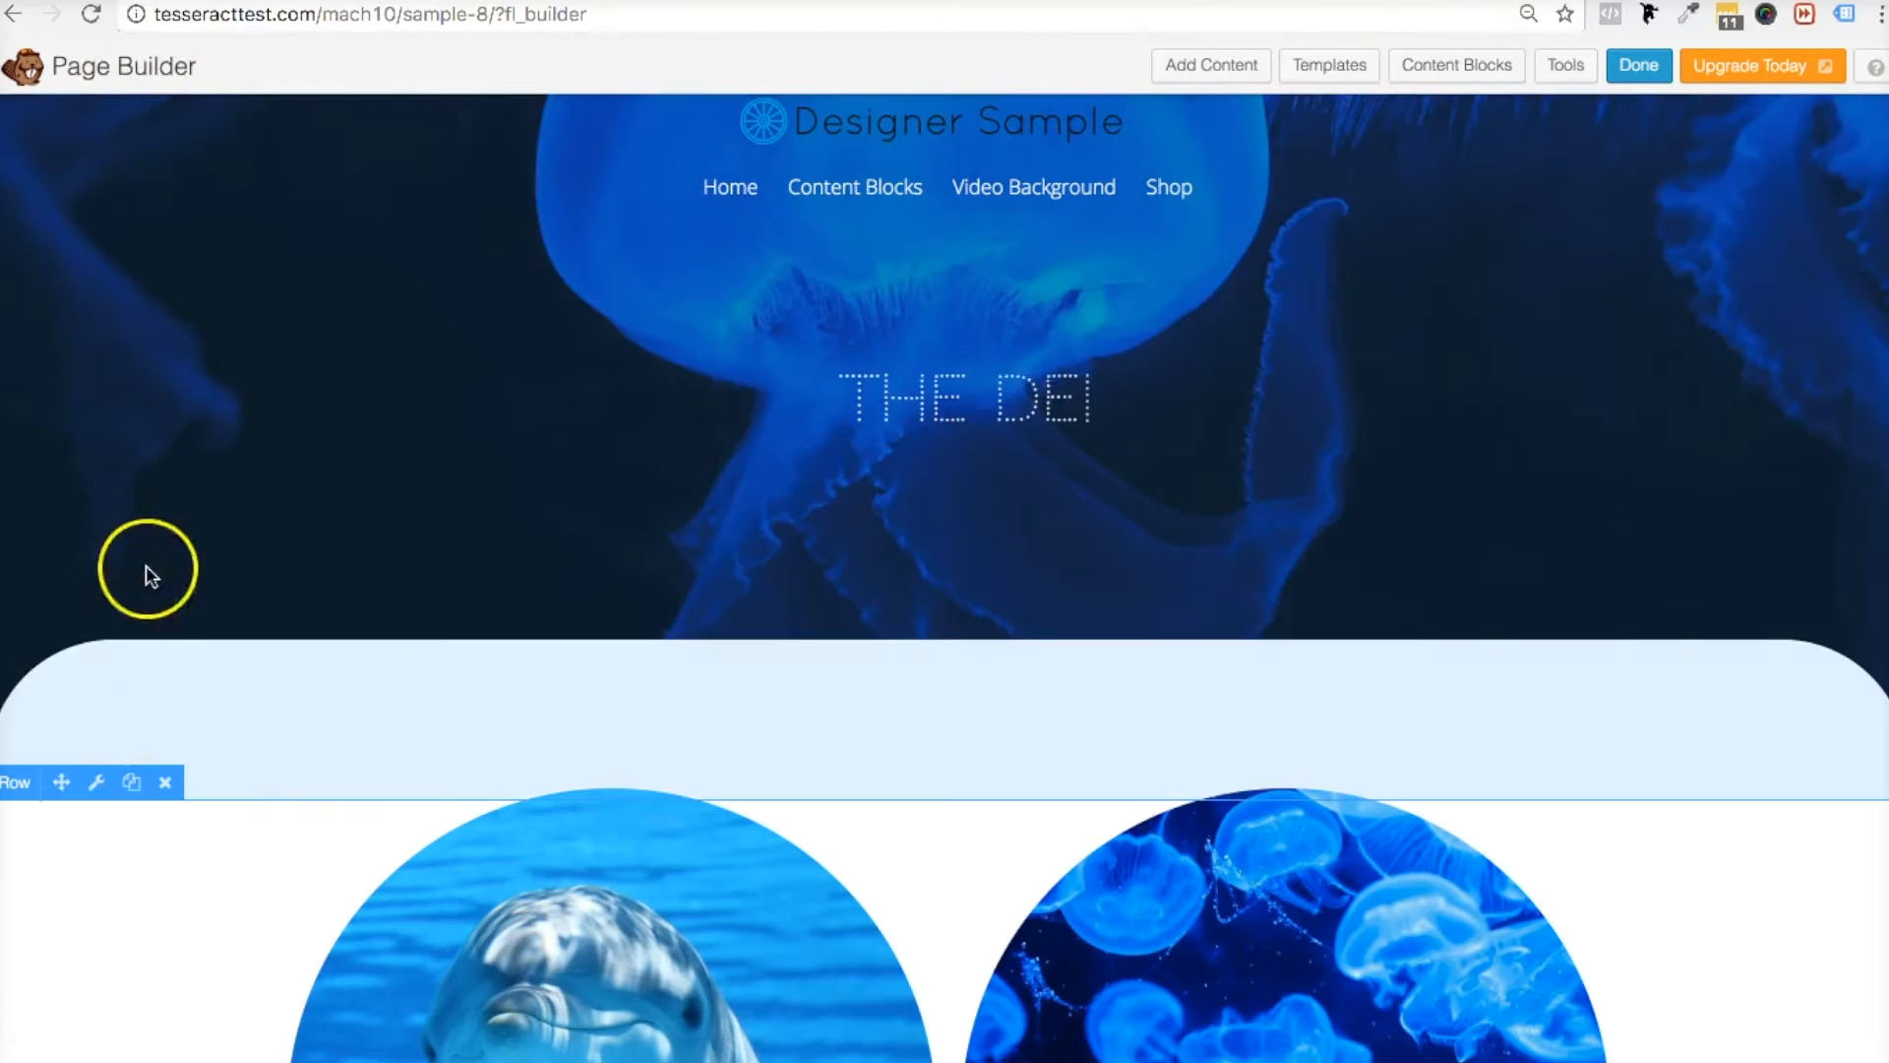
# Reopen the jellyfish row's settings and review its margins and its width and height style options
pyautogui.click(98, 784)
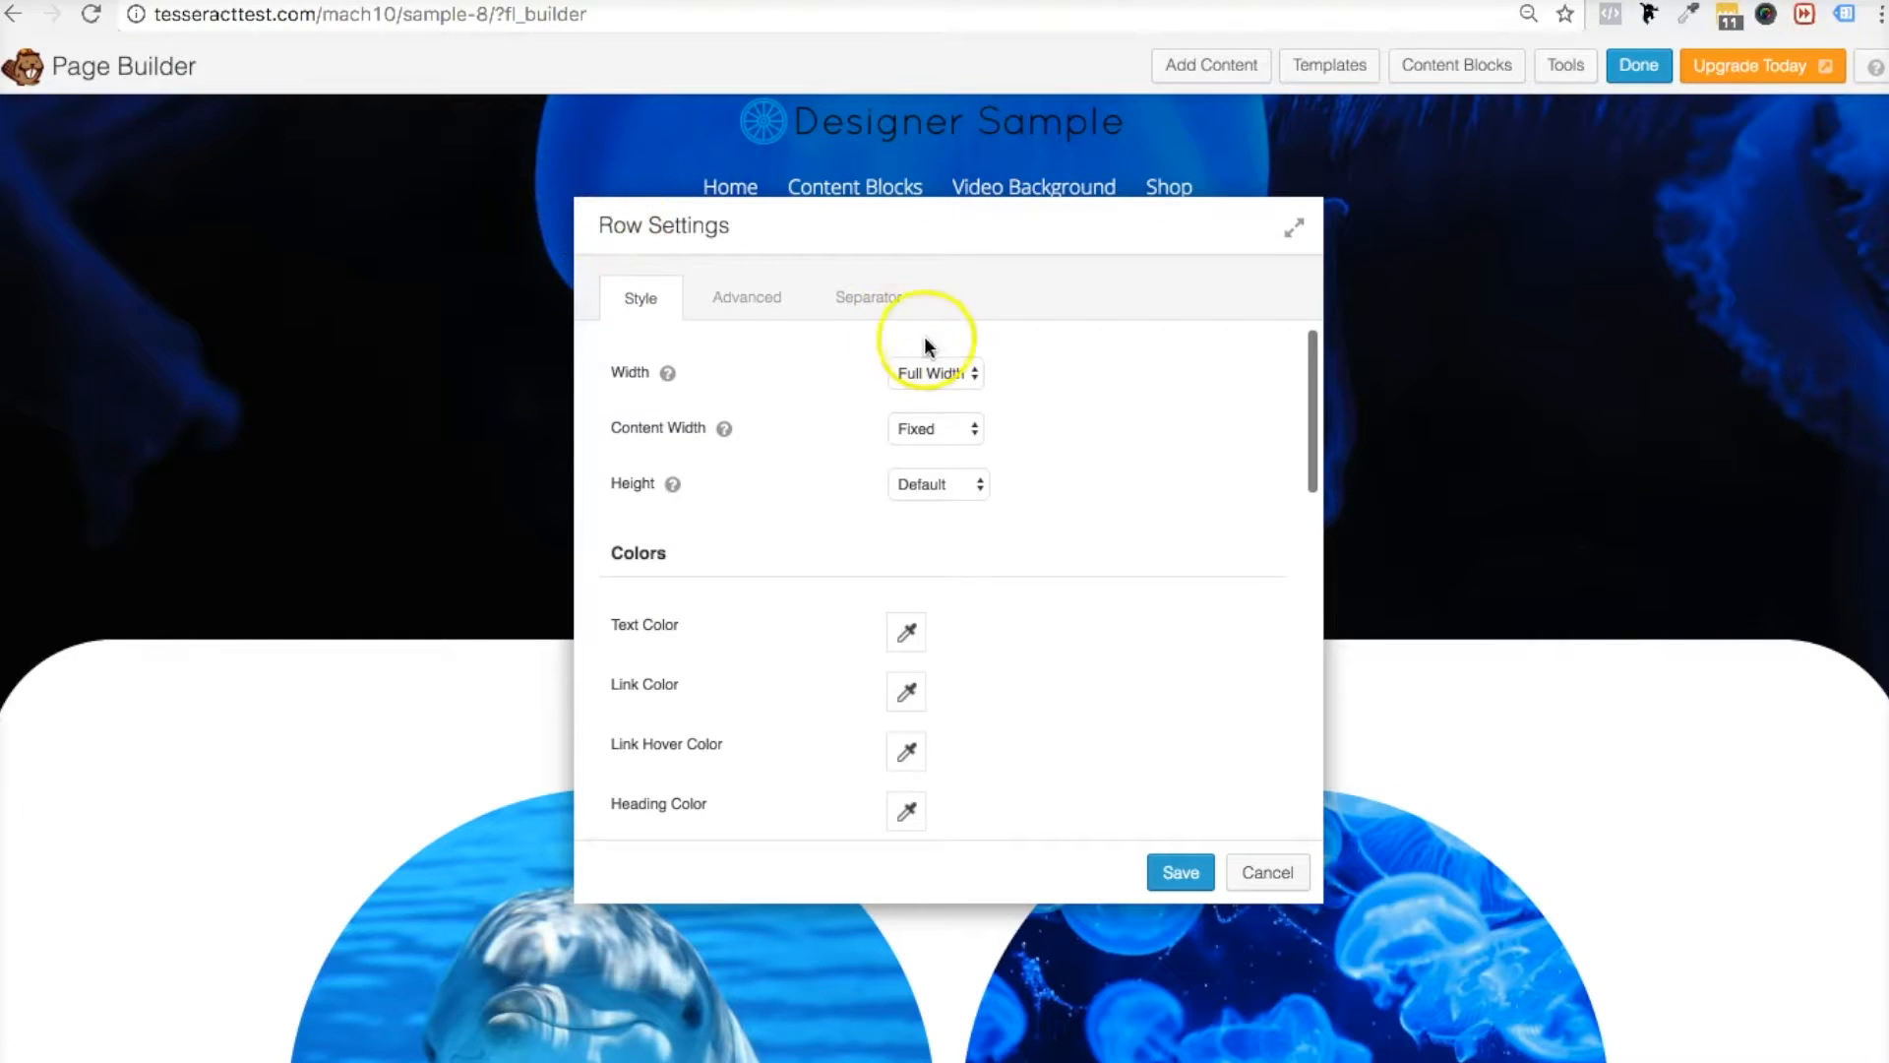
pyautogui.click(763, 311)
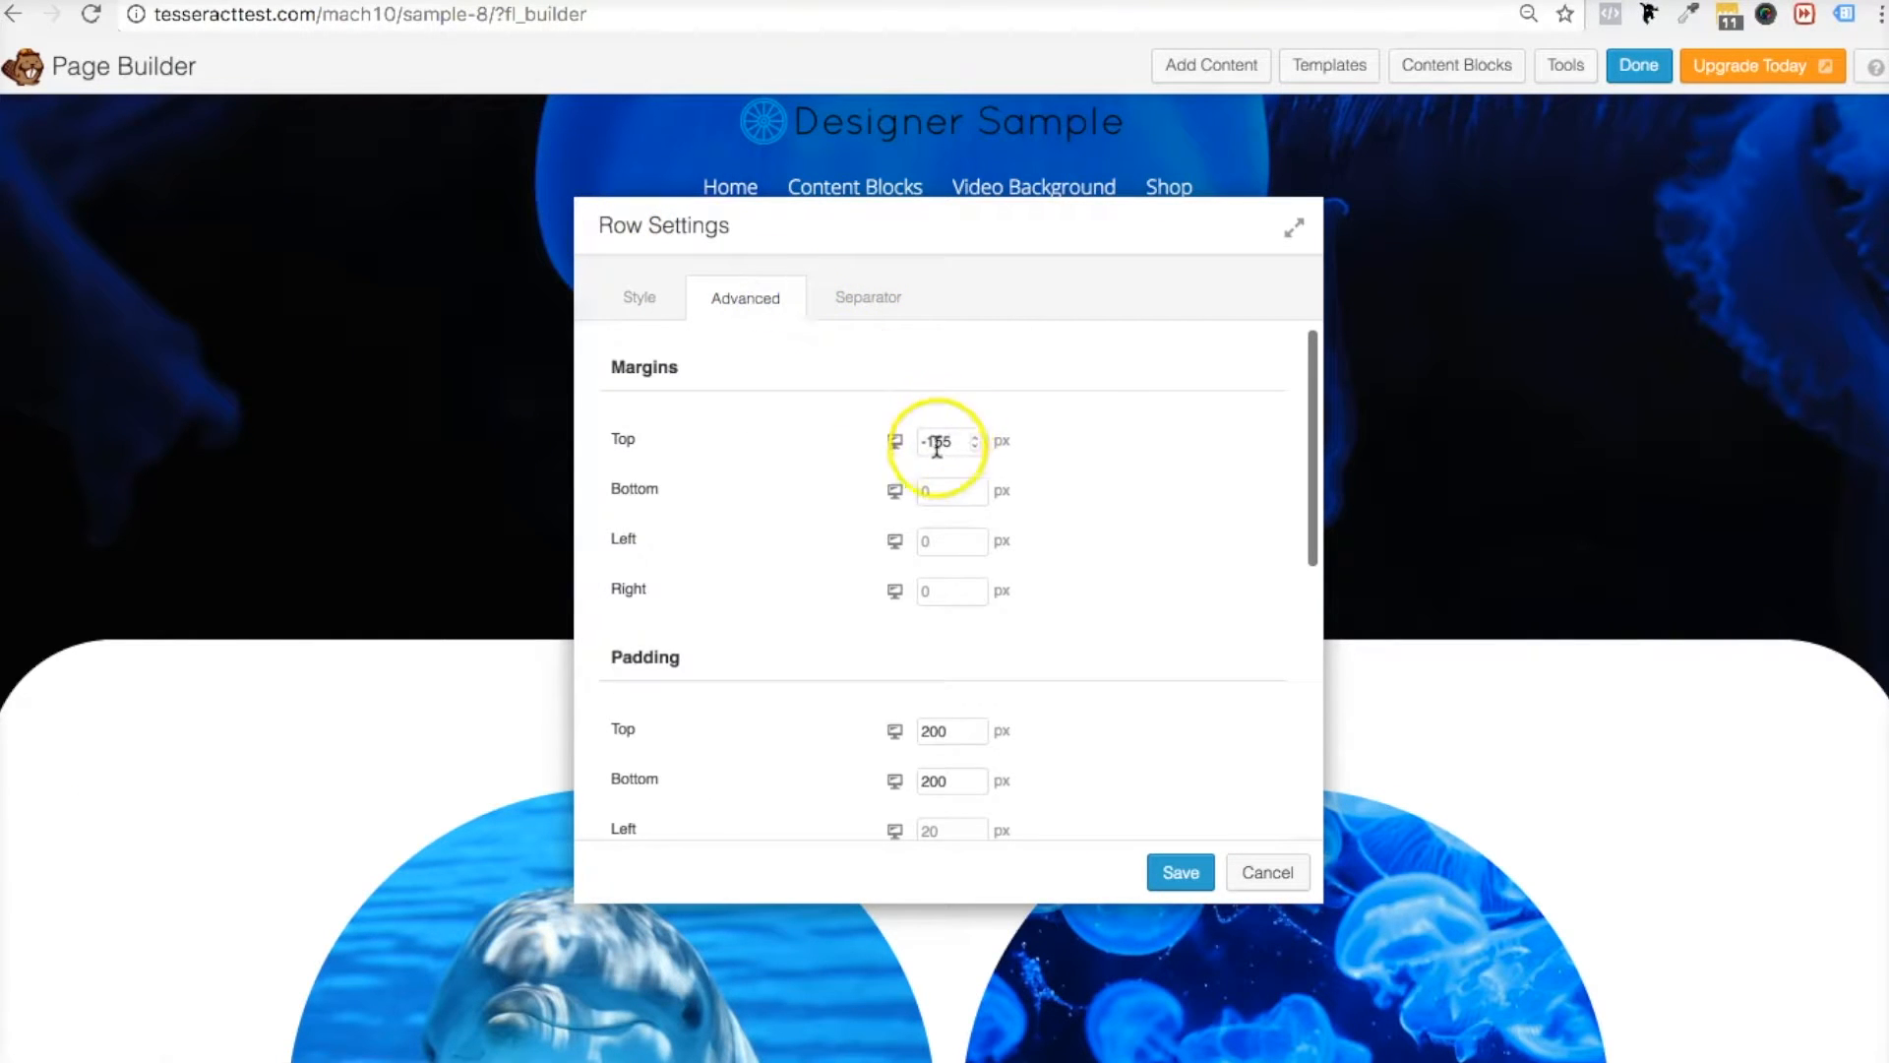
pyautogui.click(634, 301)
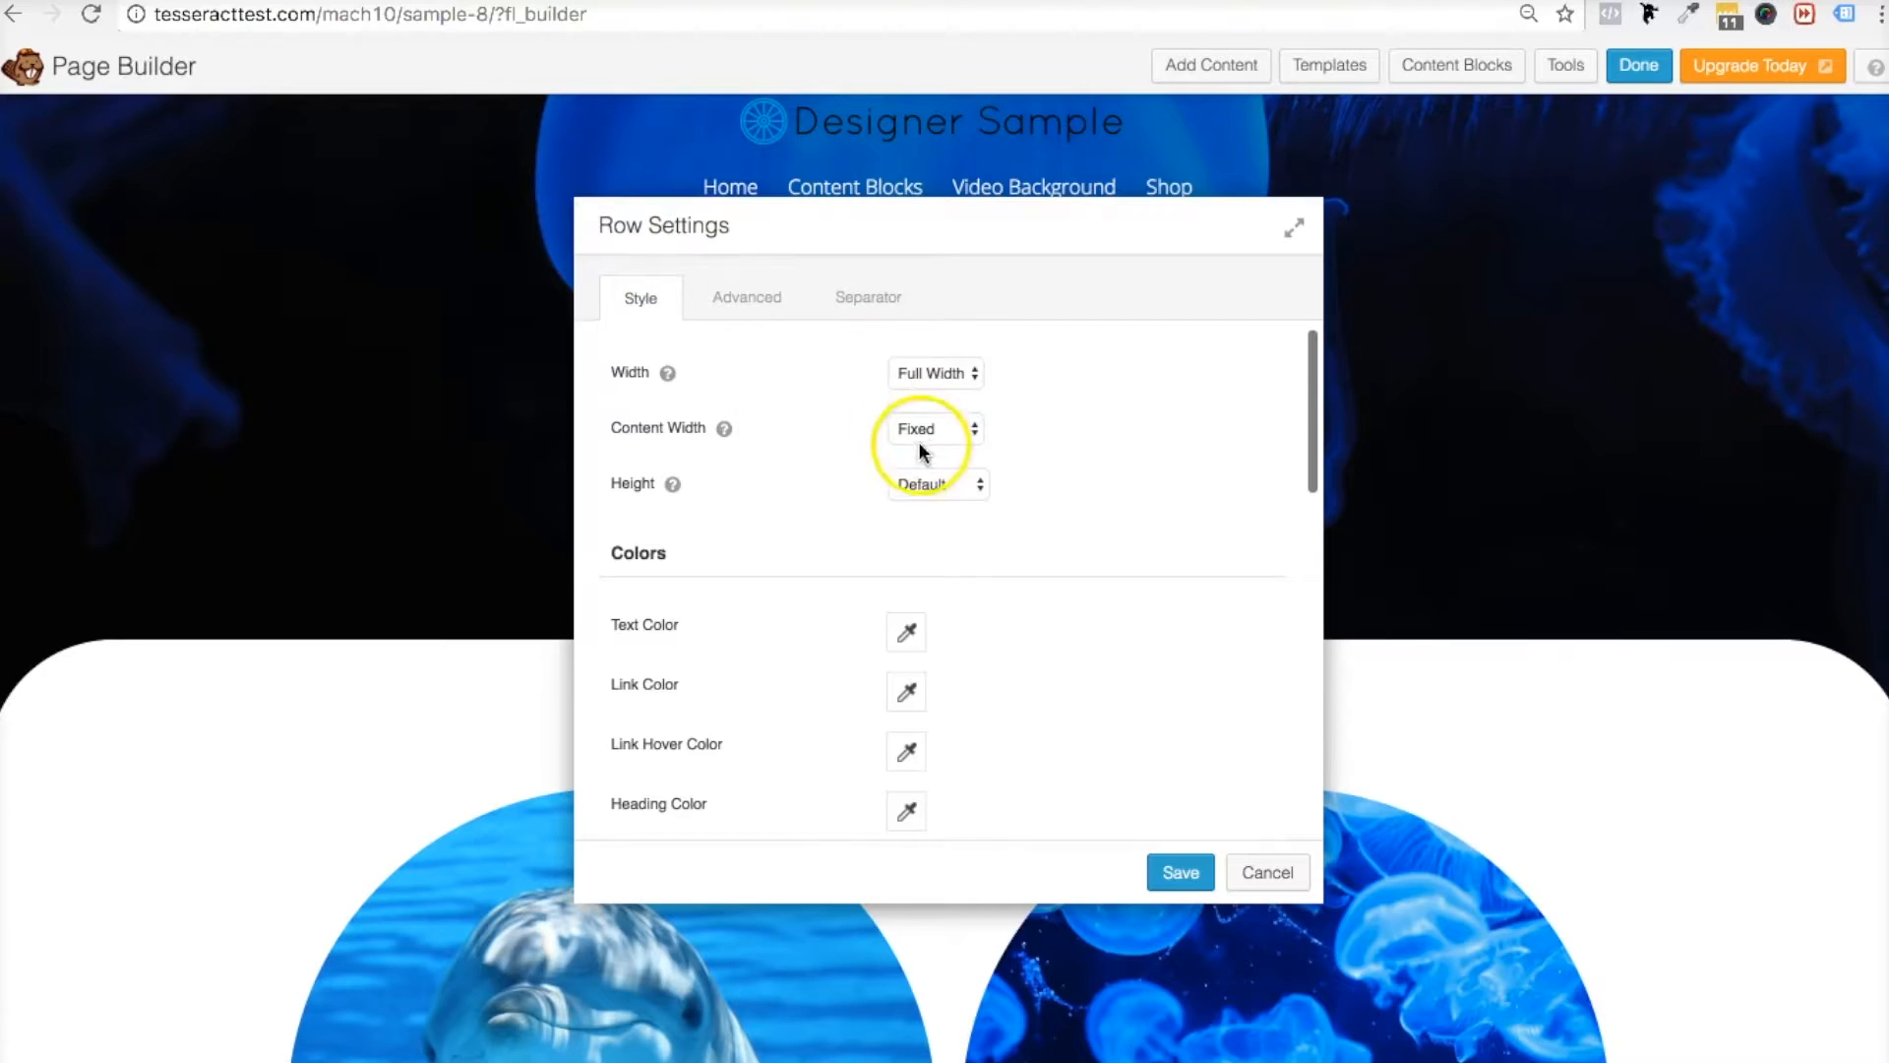
pyautogui.moveTo(909, 228); pyautogui.dragTo(956, 265)
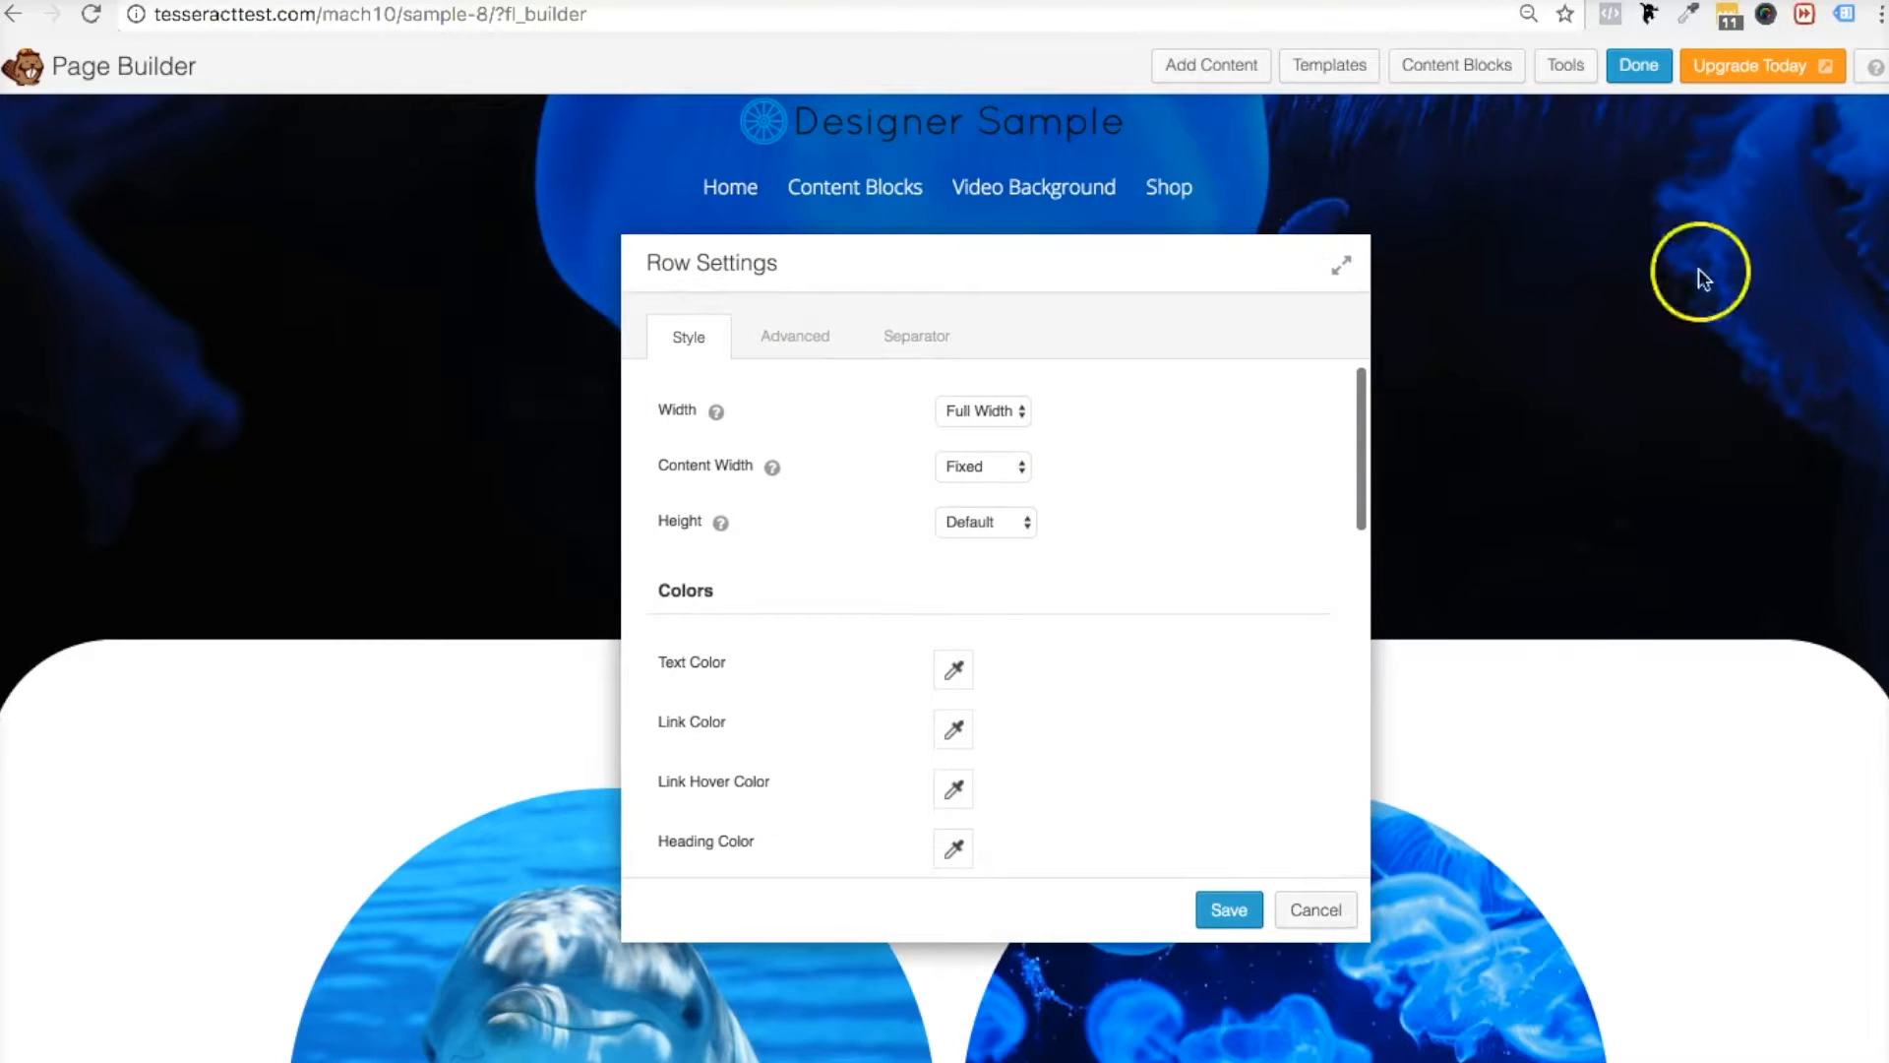
# Save the row settings and finish the Page Builder editing, returning to the live Sample 8 page
pyautogui.click(1227, 911)
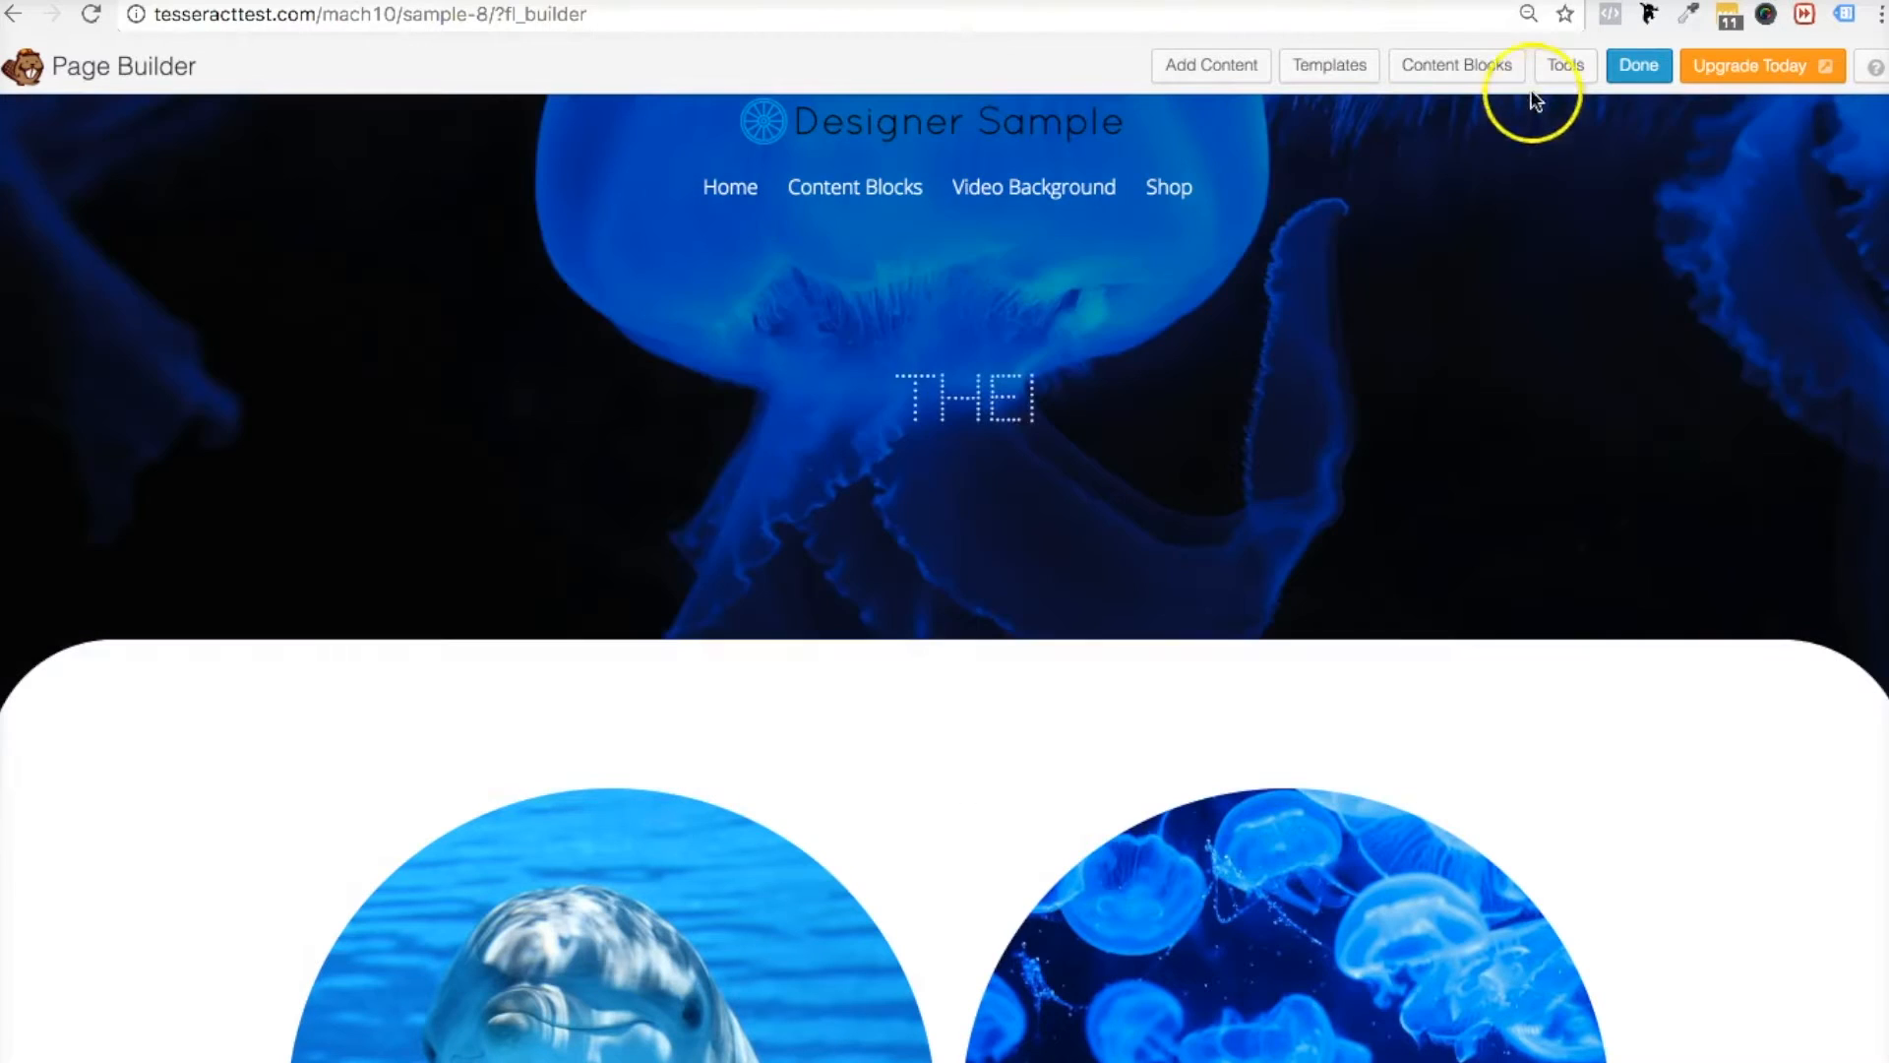
pyautogui.click(1638, 65)
pyautogui.click(971, 496)
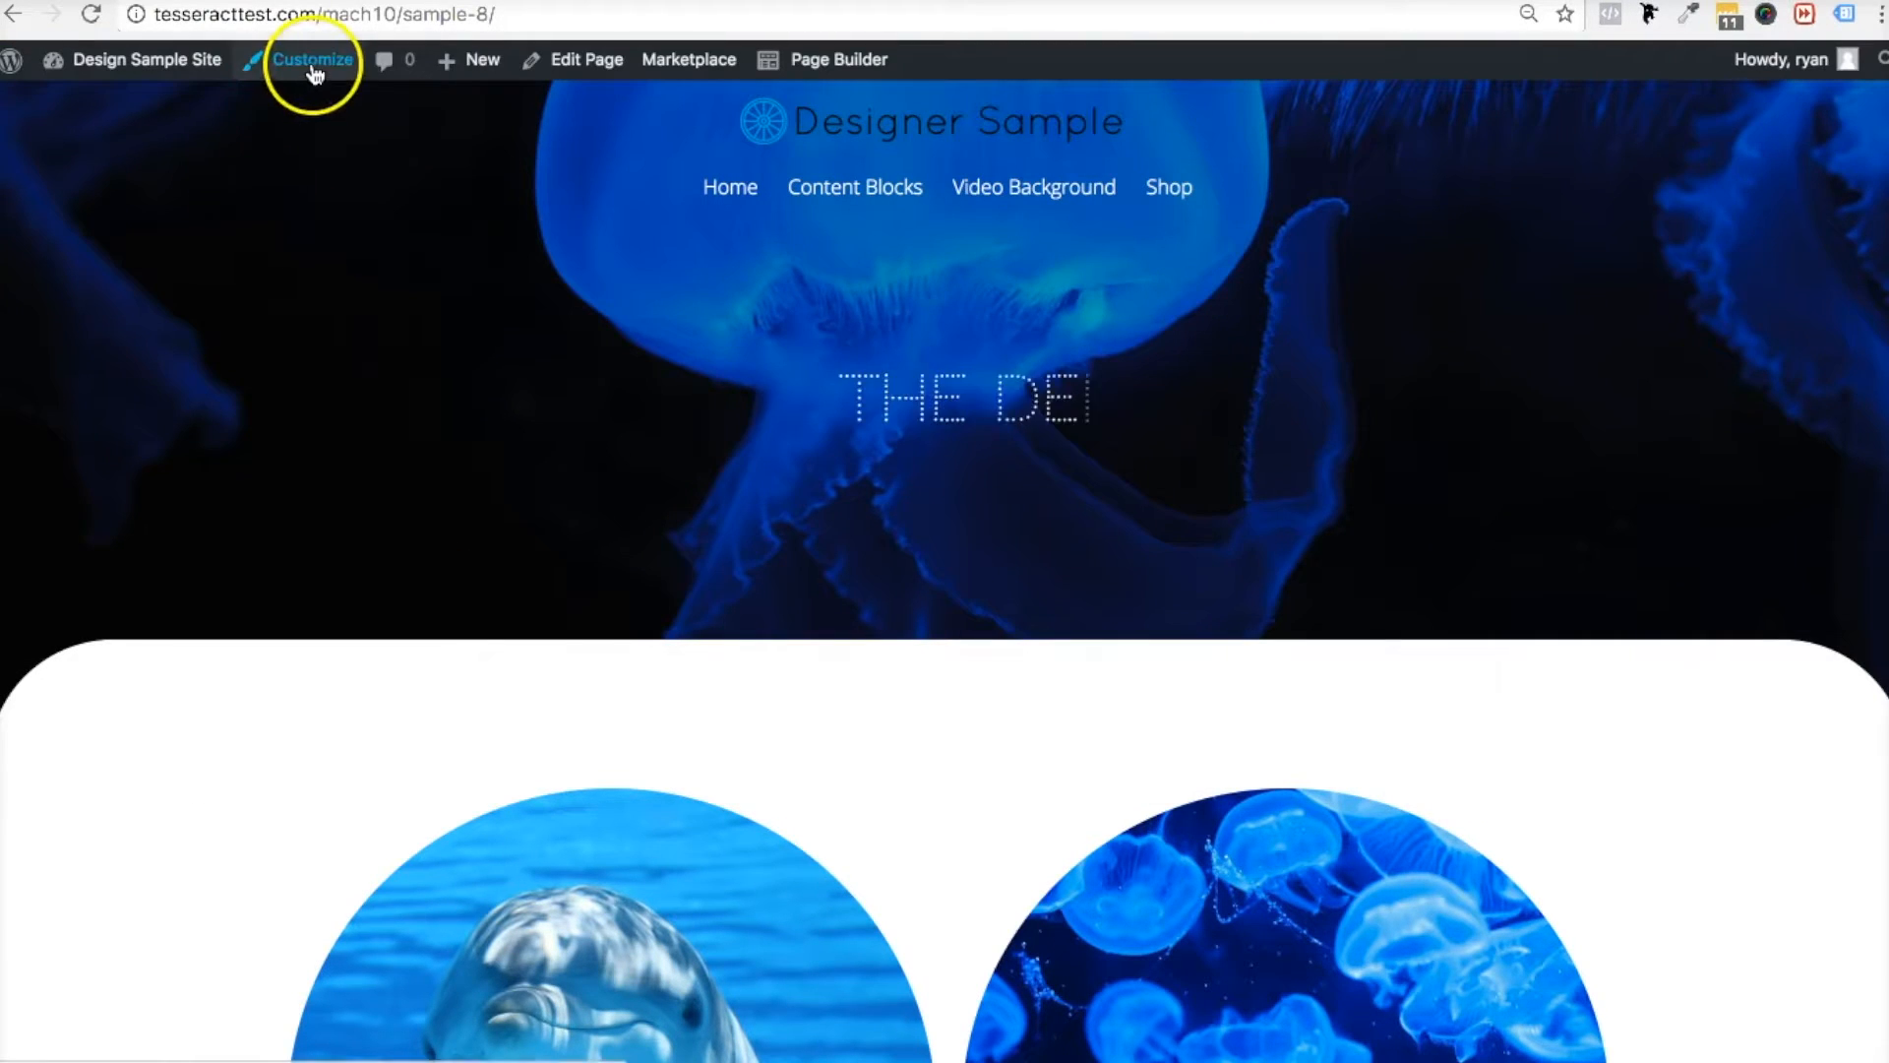
# Open the site customizer from the Sample 8 page and show the header color settings
pyautogui.click(312, 61)
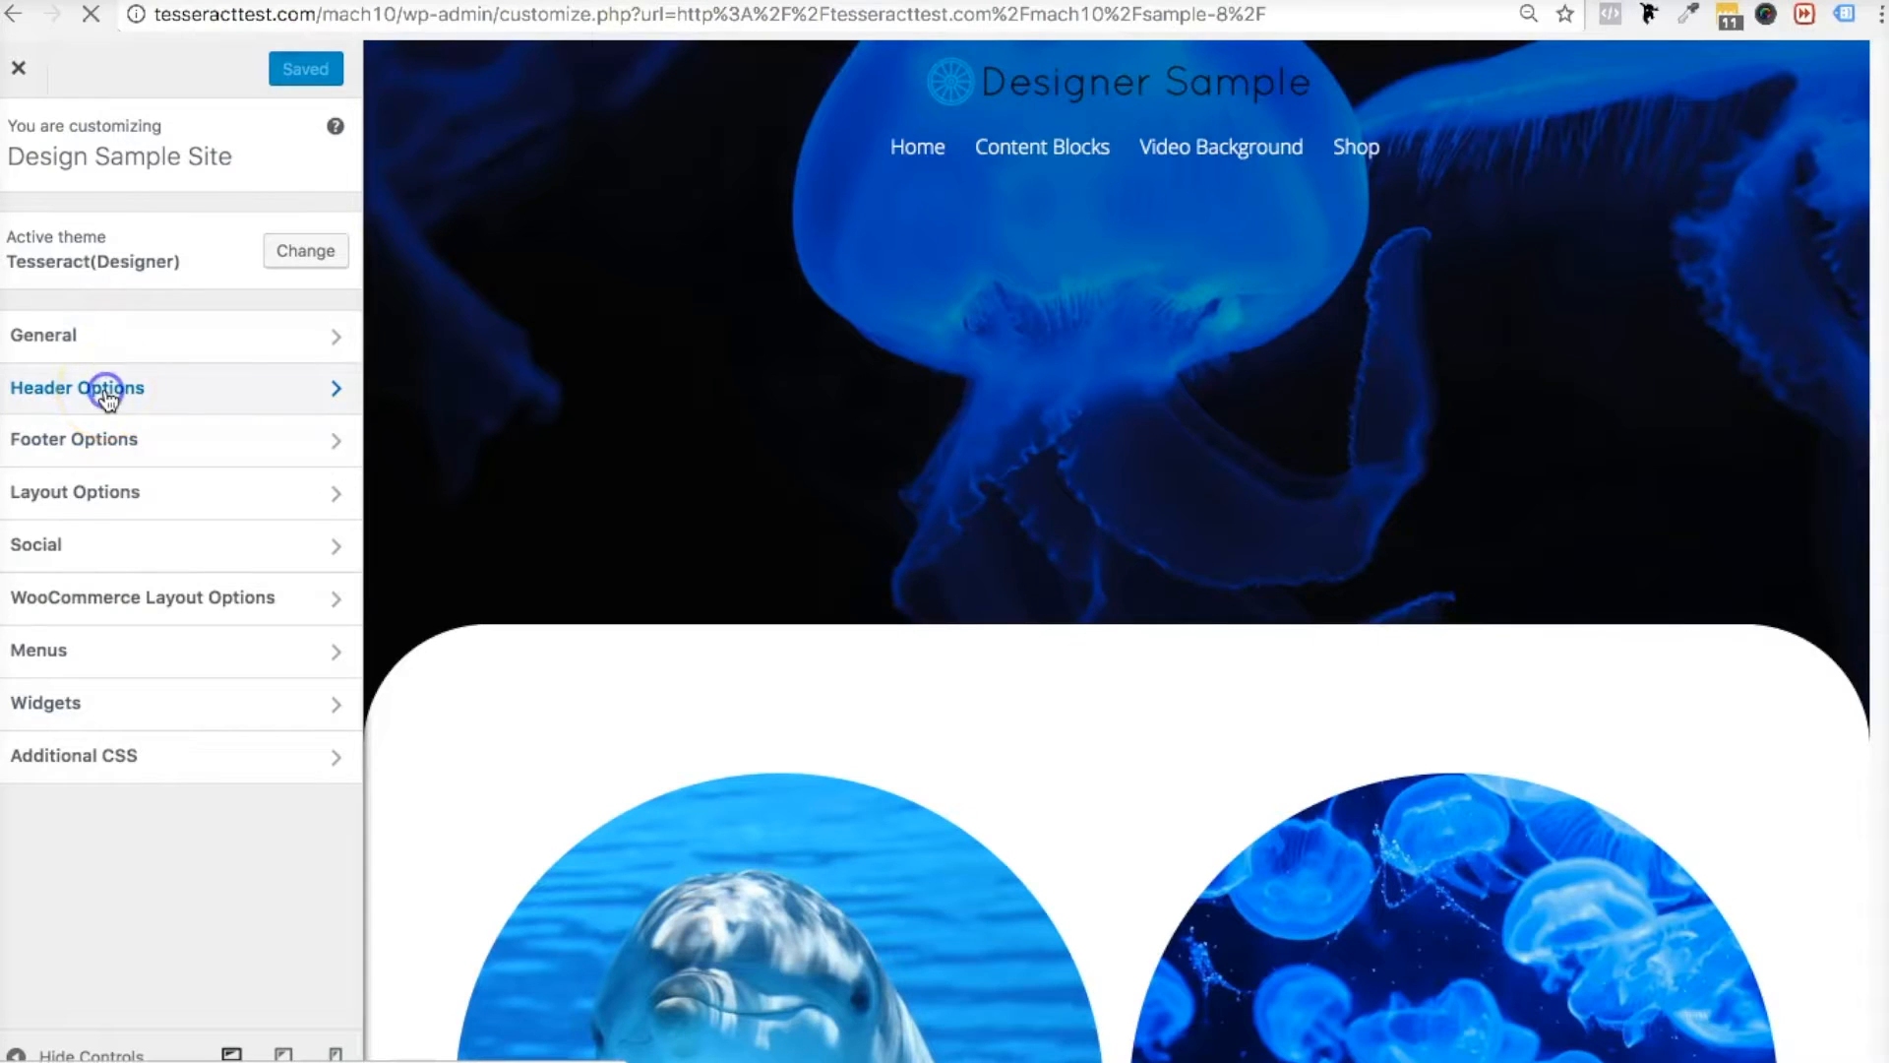
pyautogui.click(106, 390)
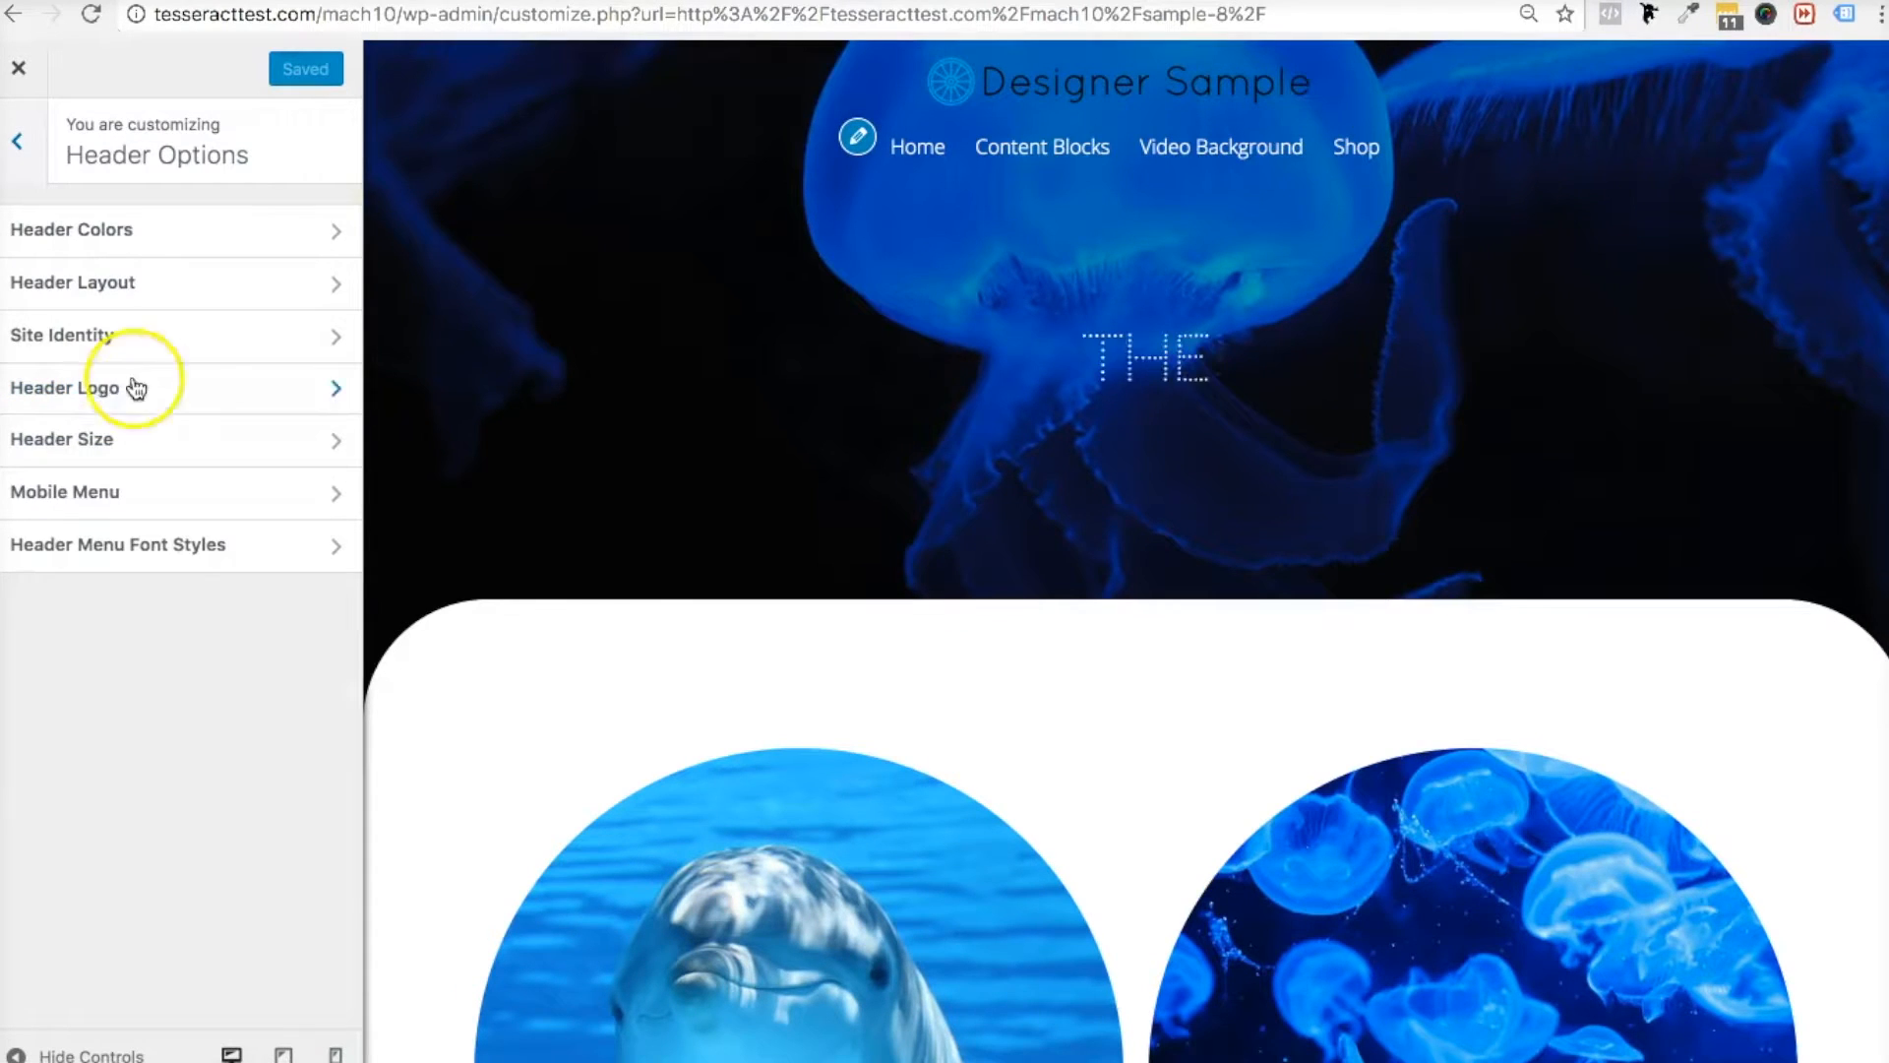
pyautogui.click(104, 233)
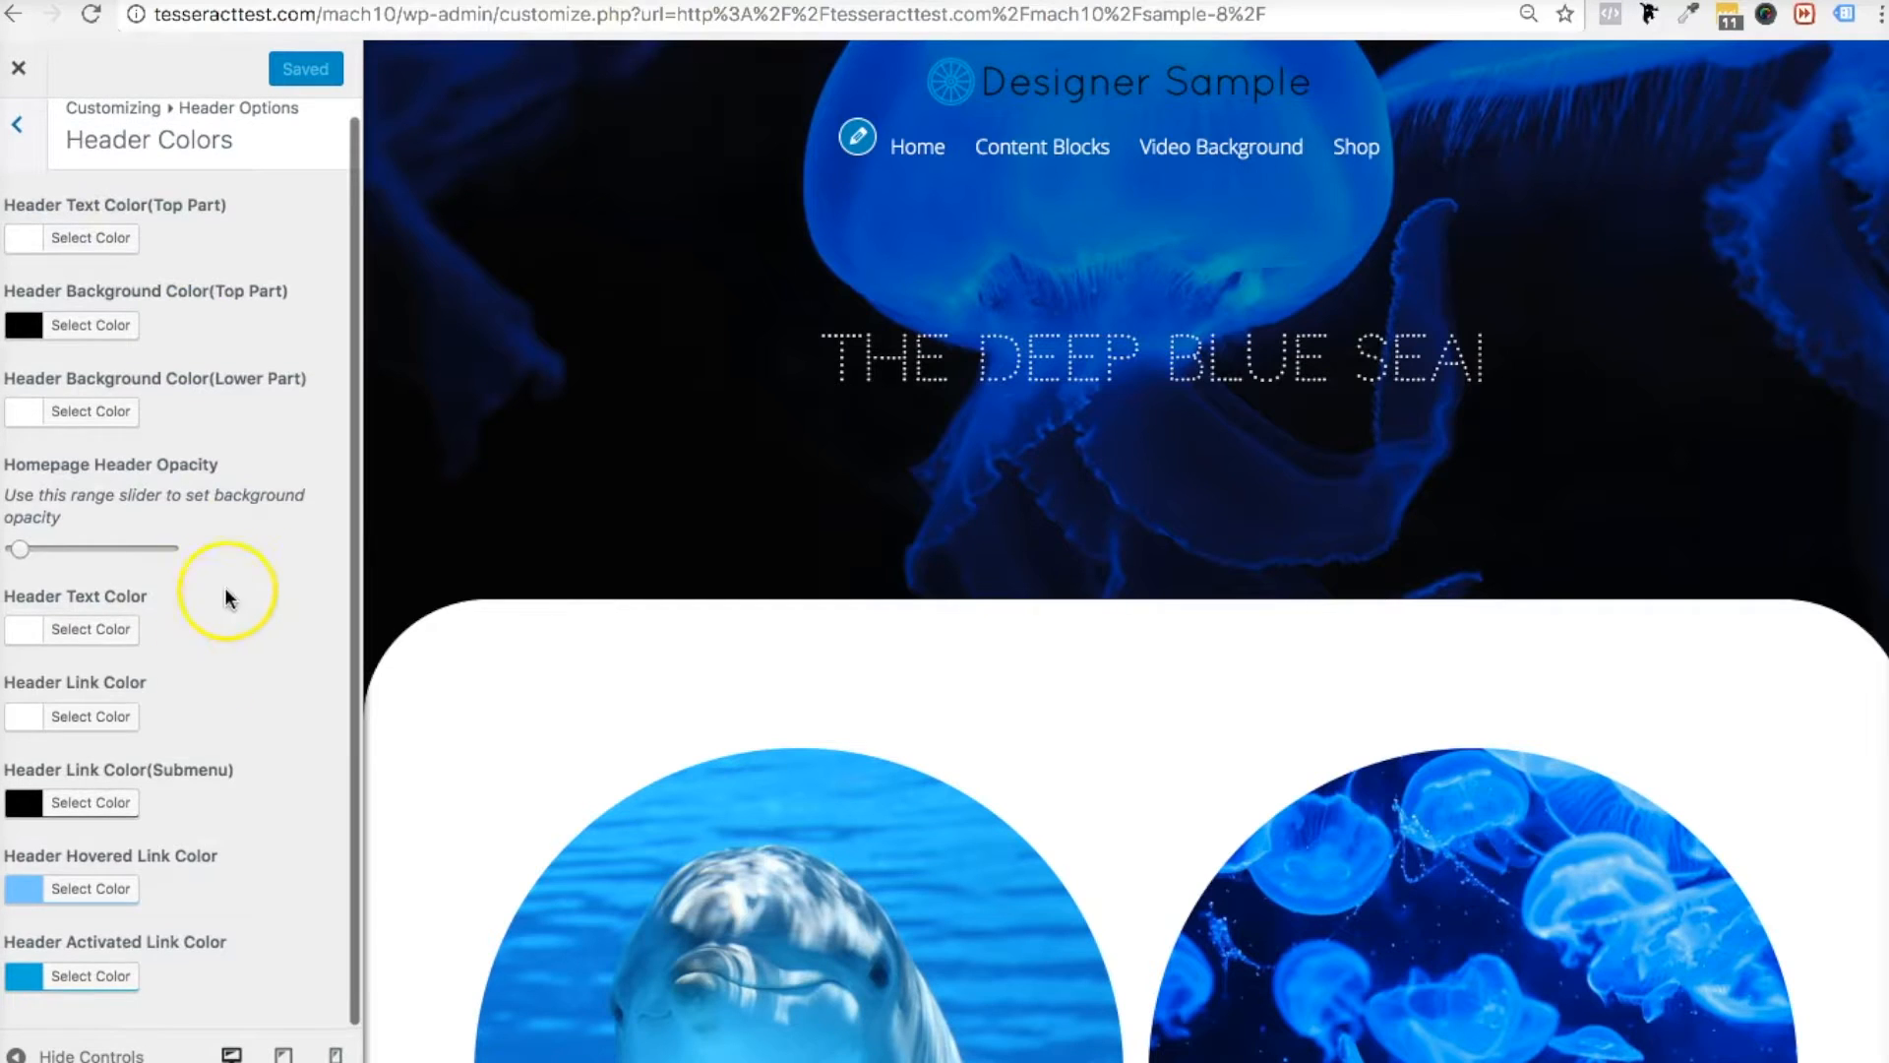
# Set the header submenu link color to light blue #25d9ed and check the Content Blocks submenu in the preview
pyautogui.moveTo(1043, 150)
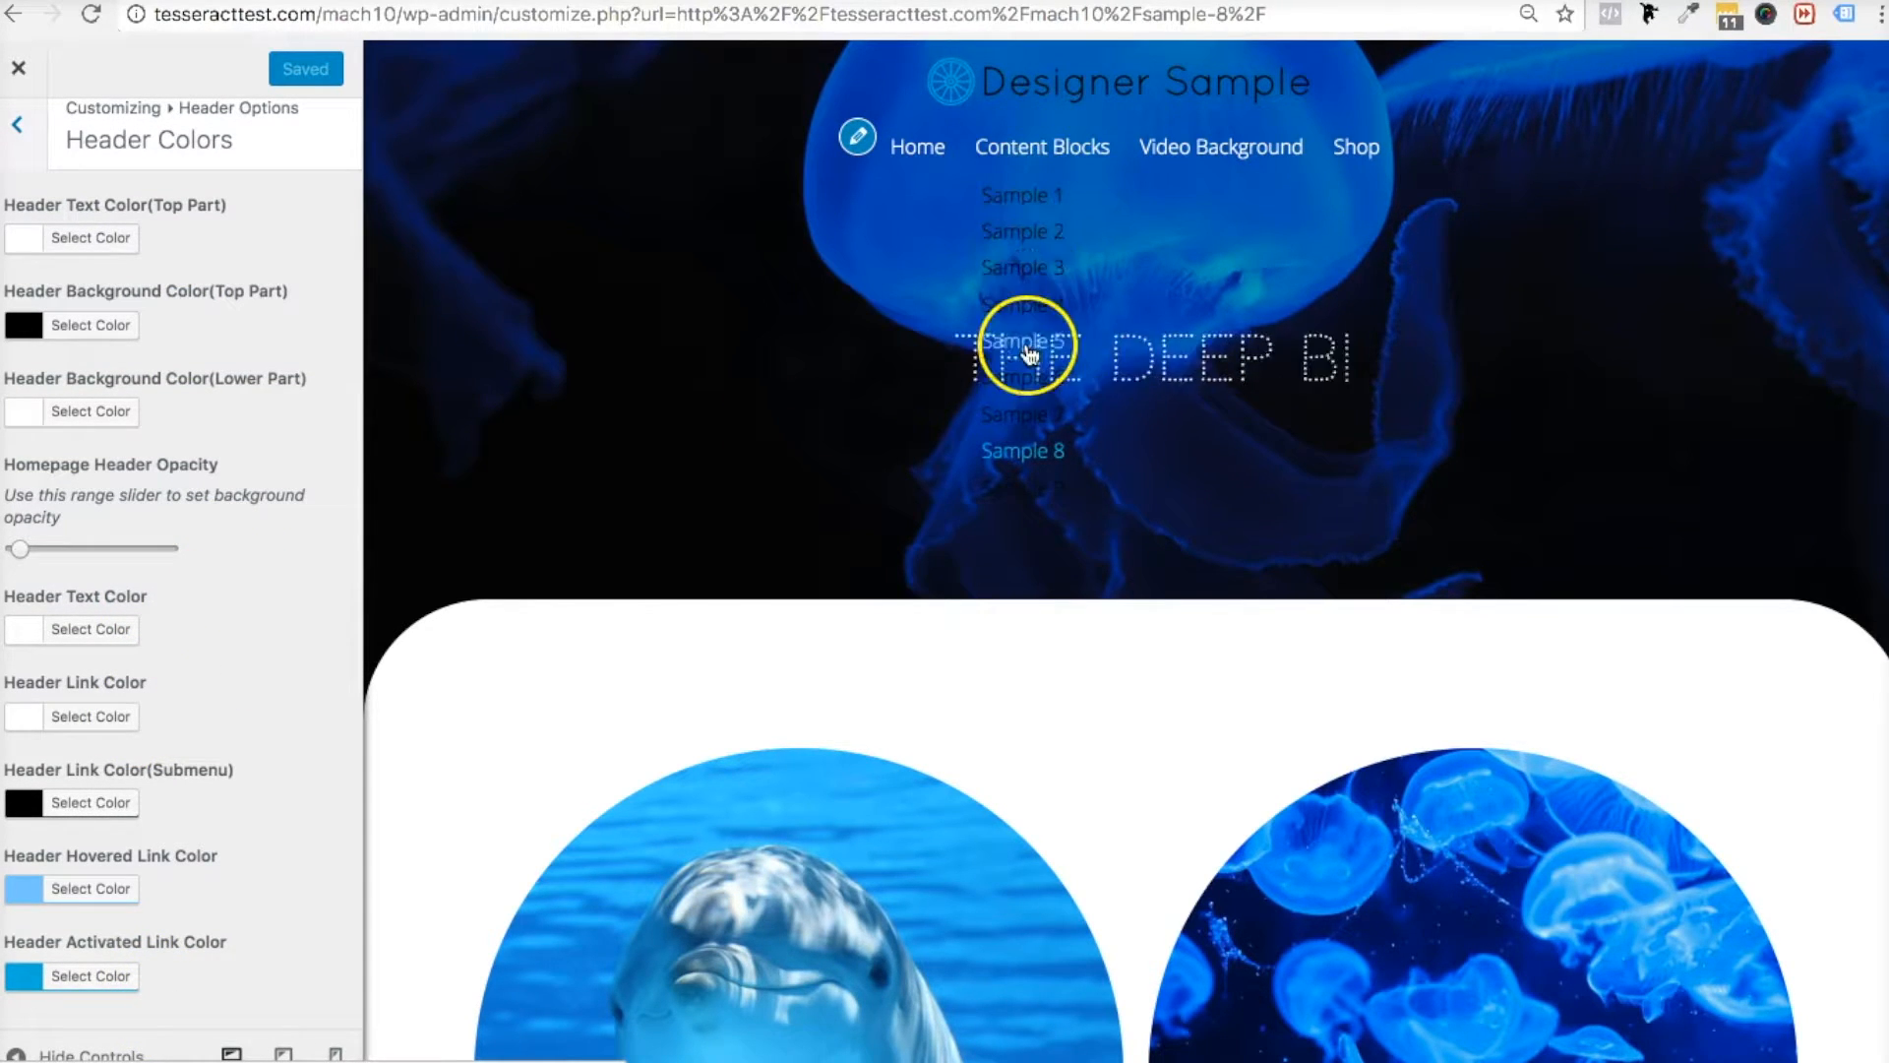
pyautogui.click(36, 806)
pyautogui.scroll(-3, 172, 694)
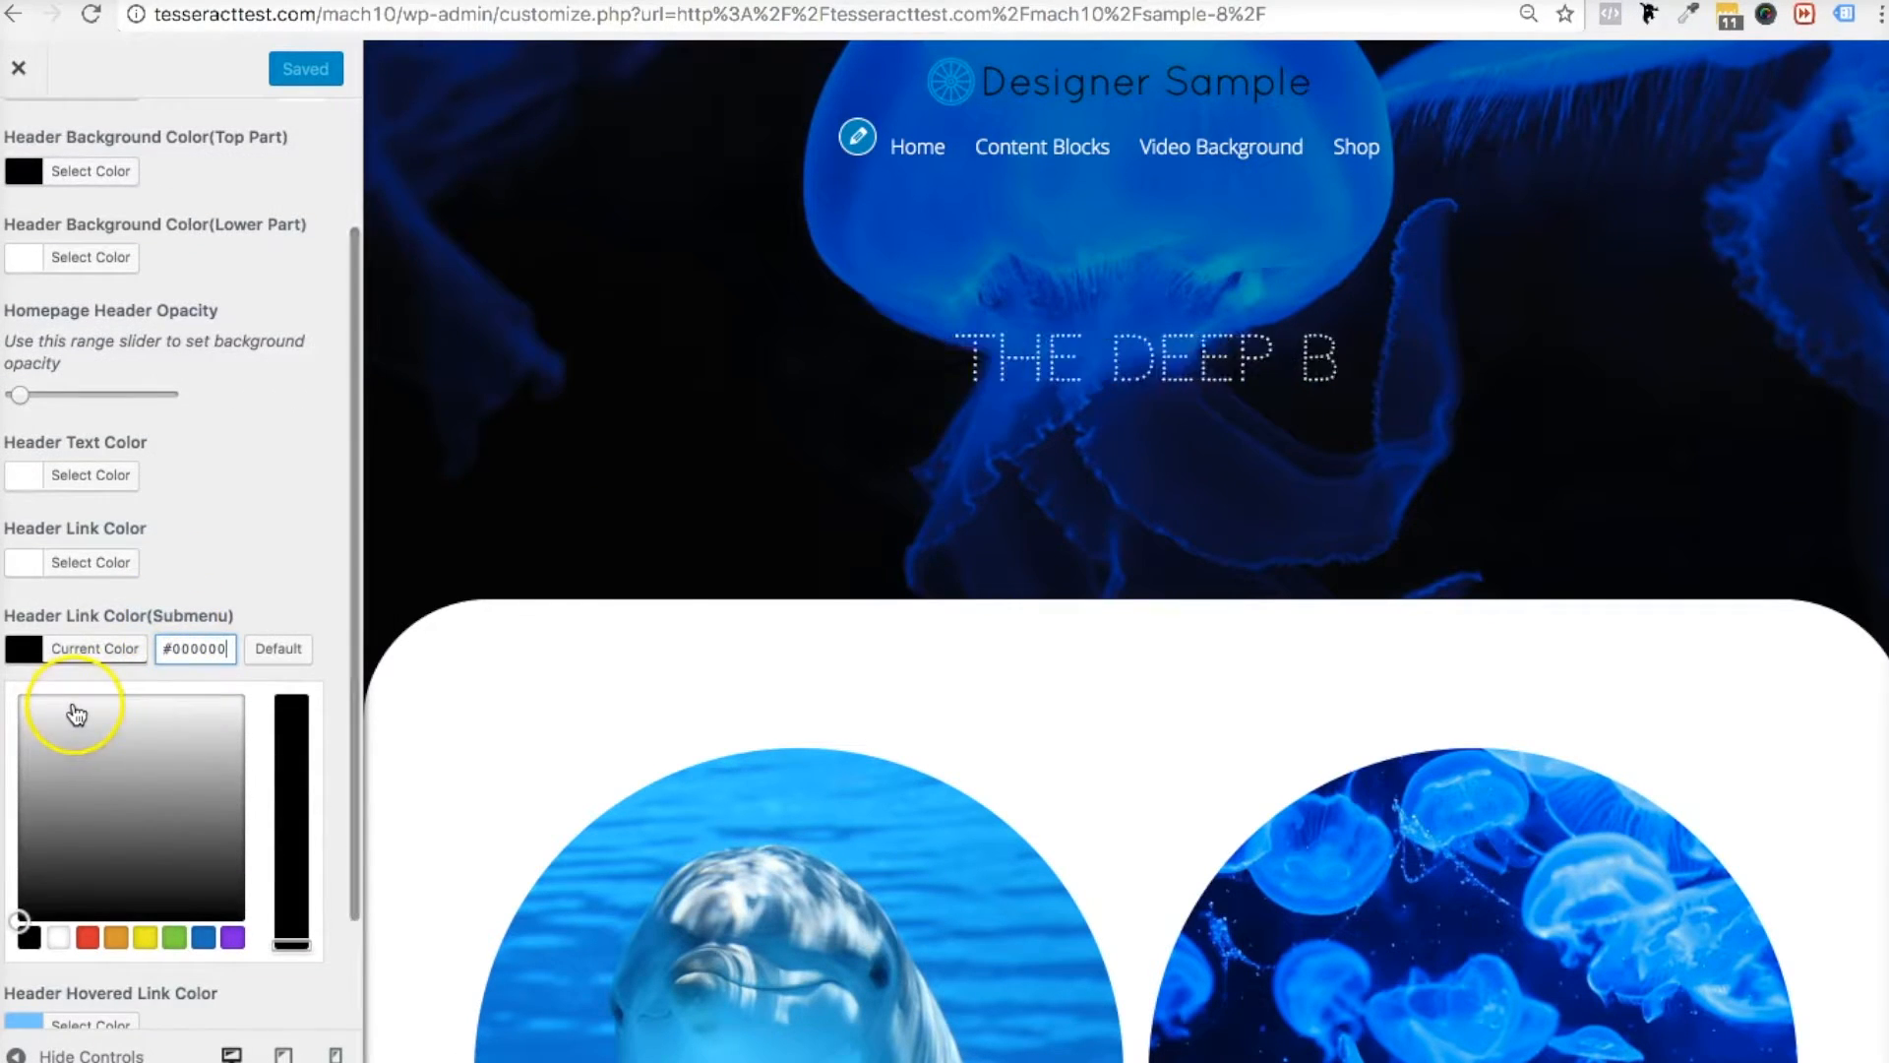
pyautogui.click(194, 938)
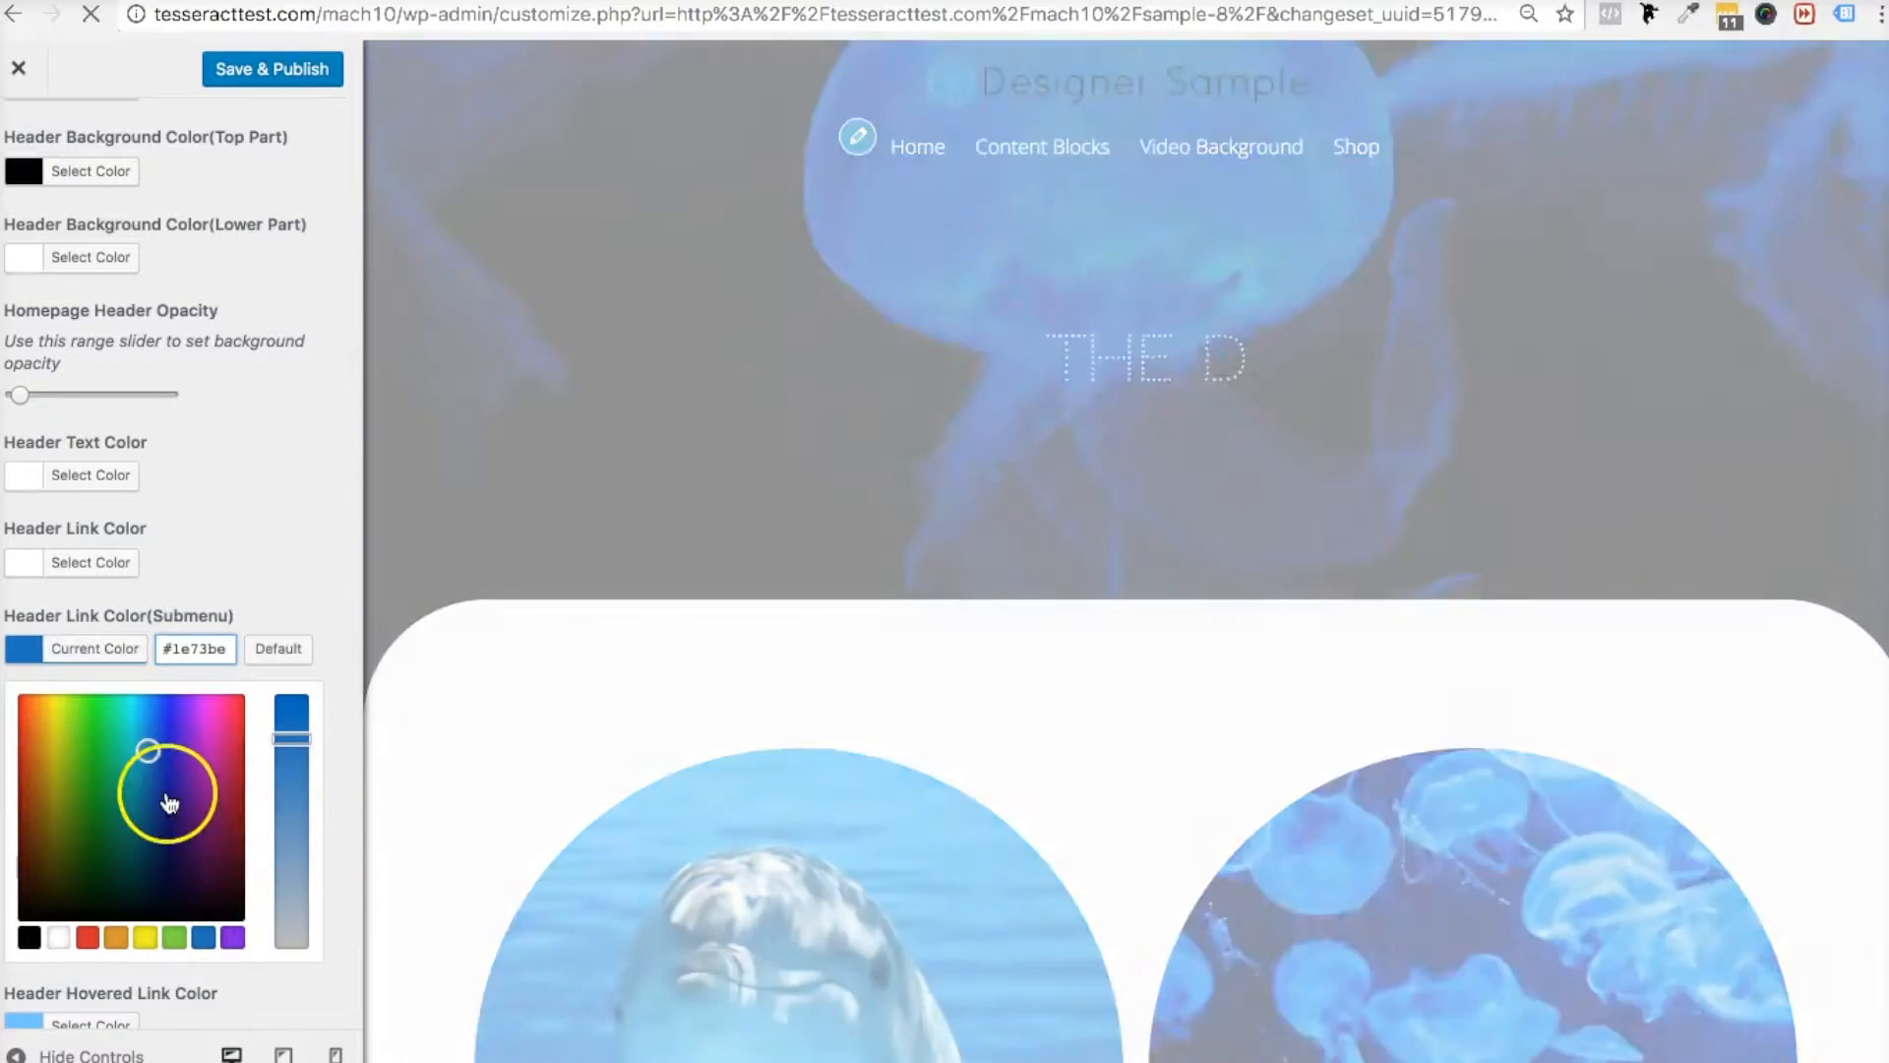
pyautogui.click(137, 702)
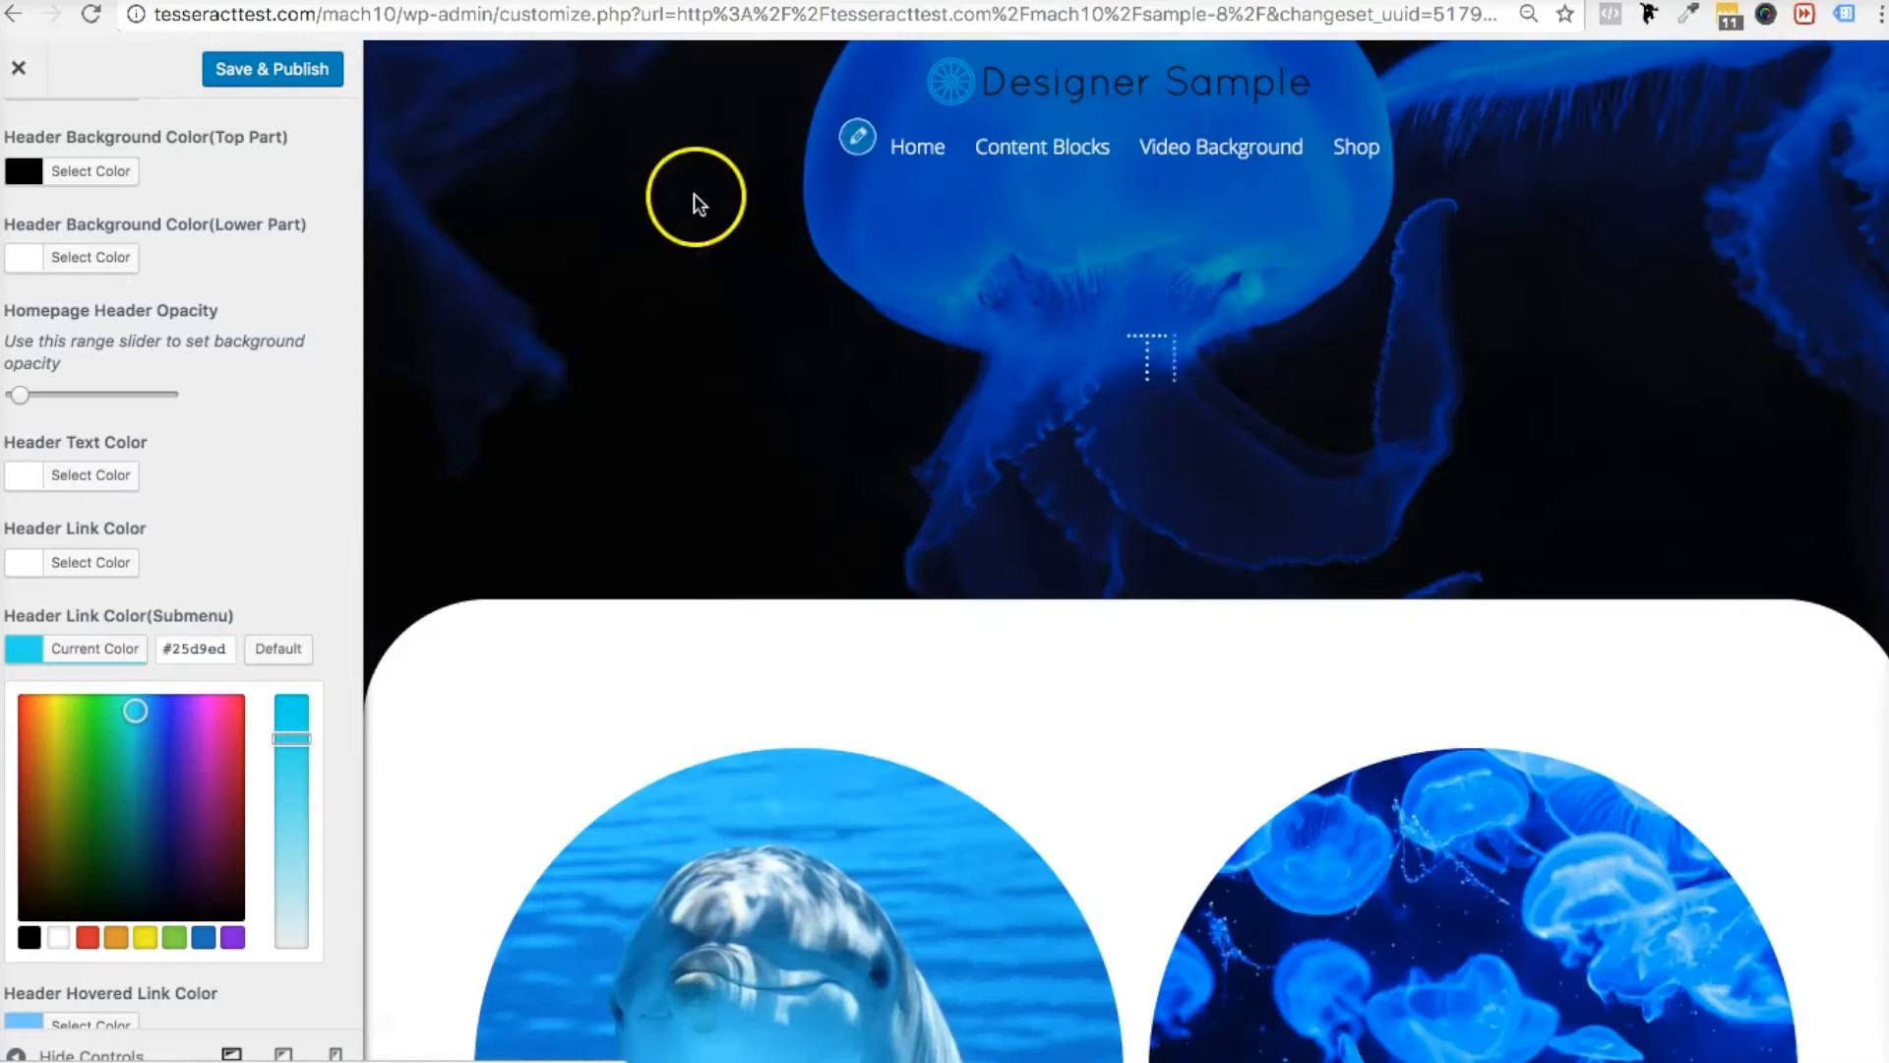
pyautogui.moveTo(1080, 148)
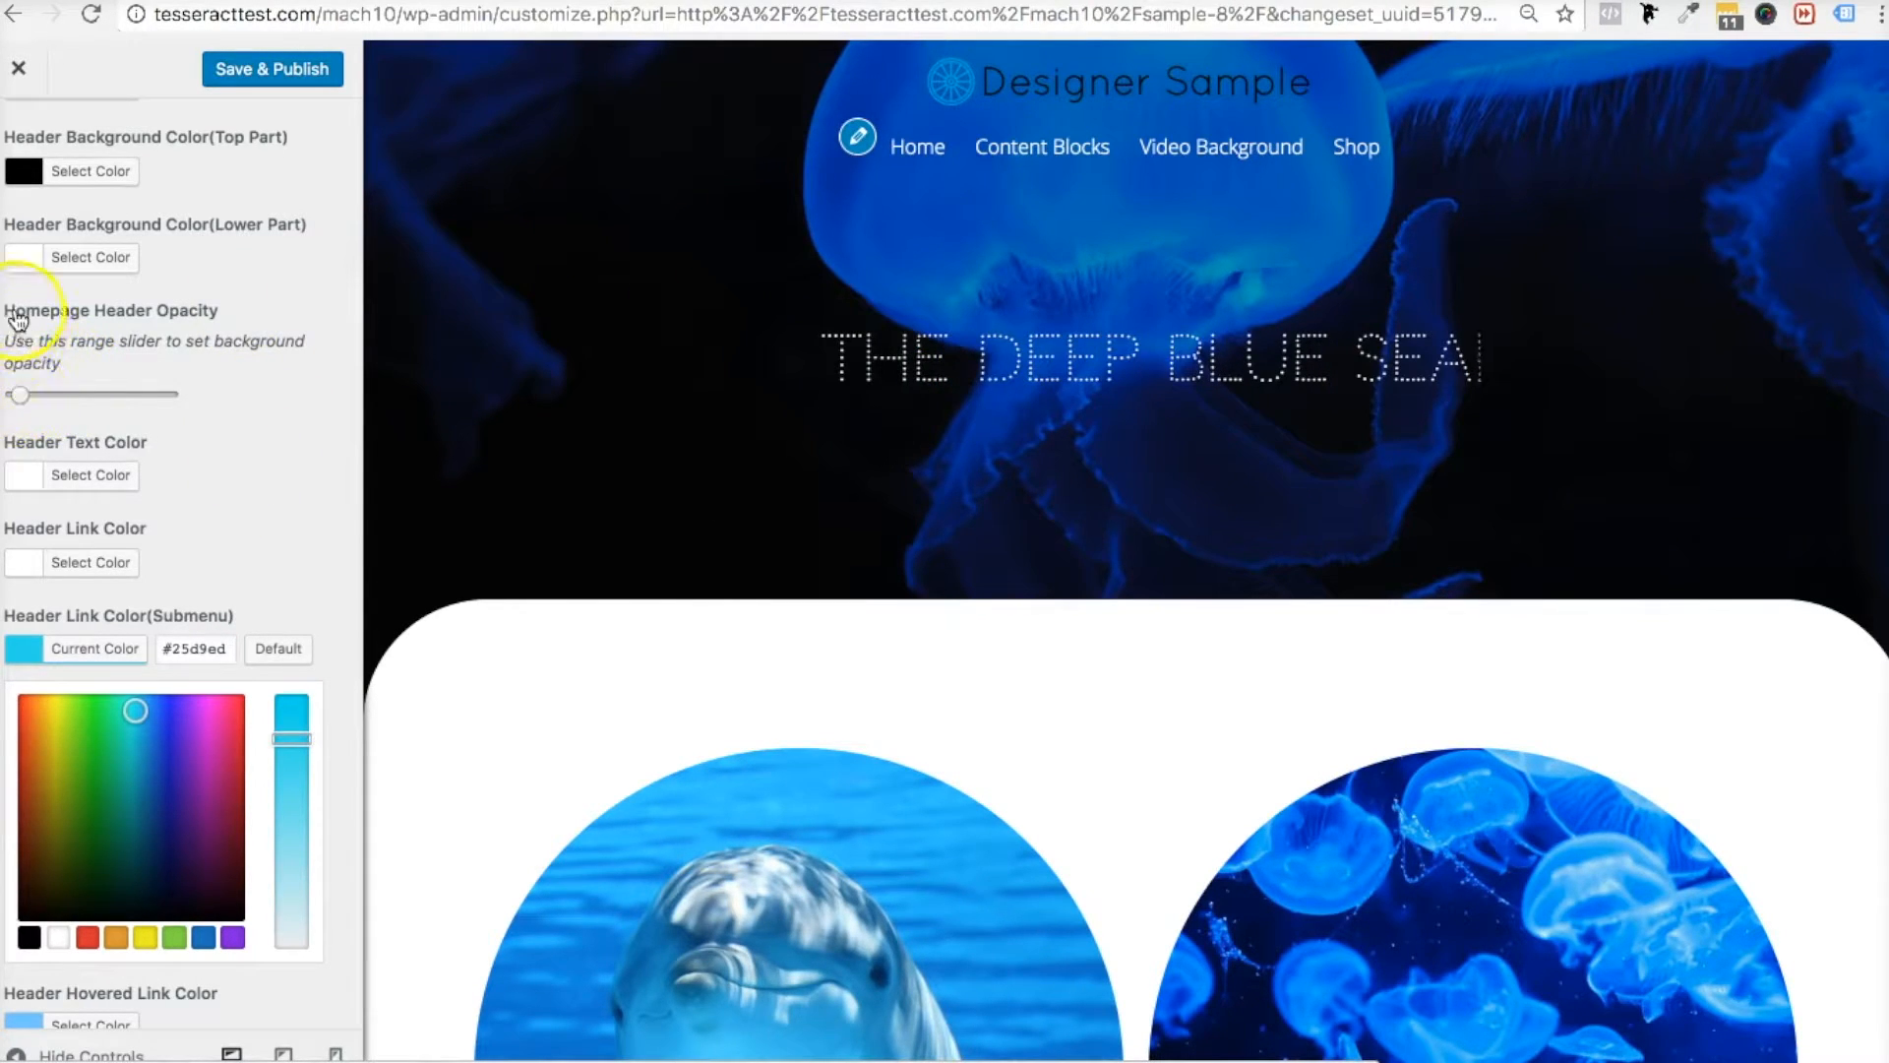
# Try high and medium homepage header opacity levels and return the header to almost fully transparent
pyautogui.moveTo(94, 310); pyautogui.dragTo(218, 310)
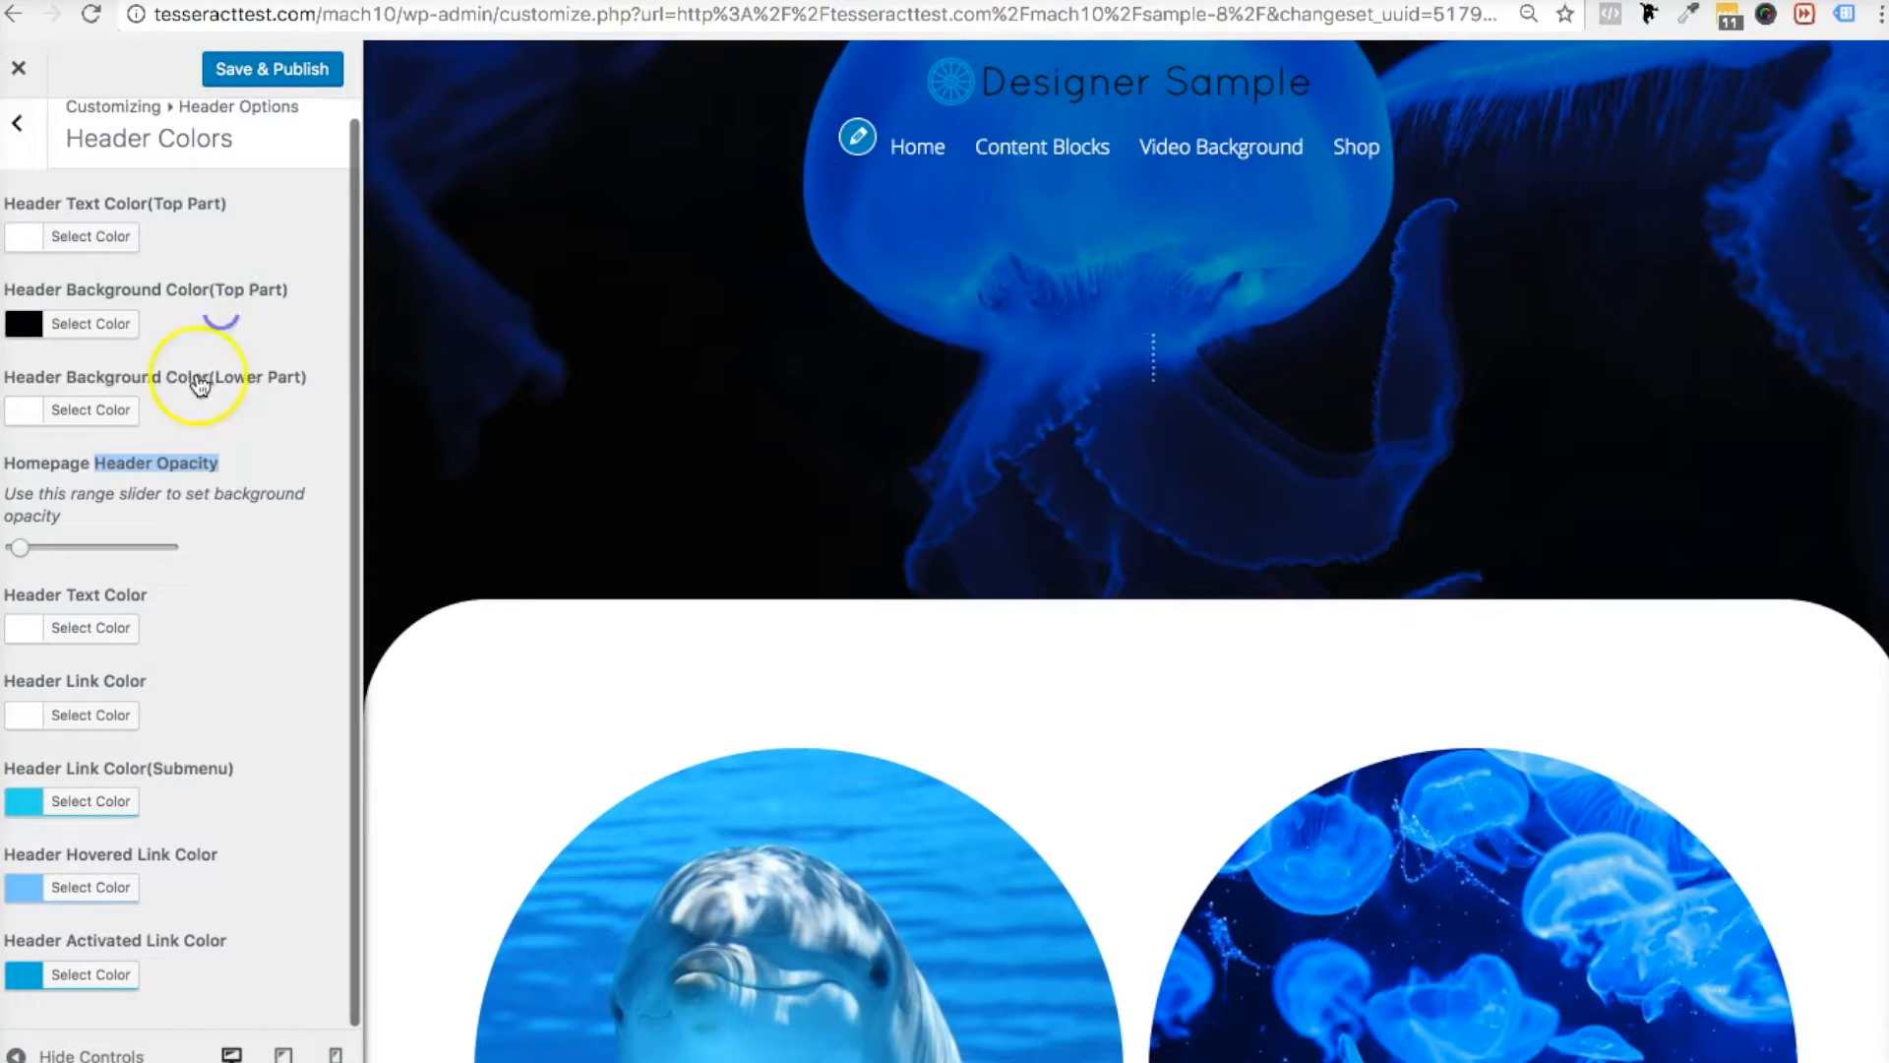
pyautogui.click(259, 461)
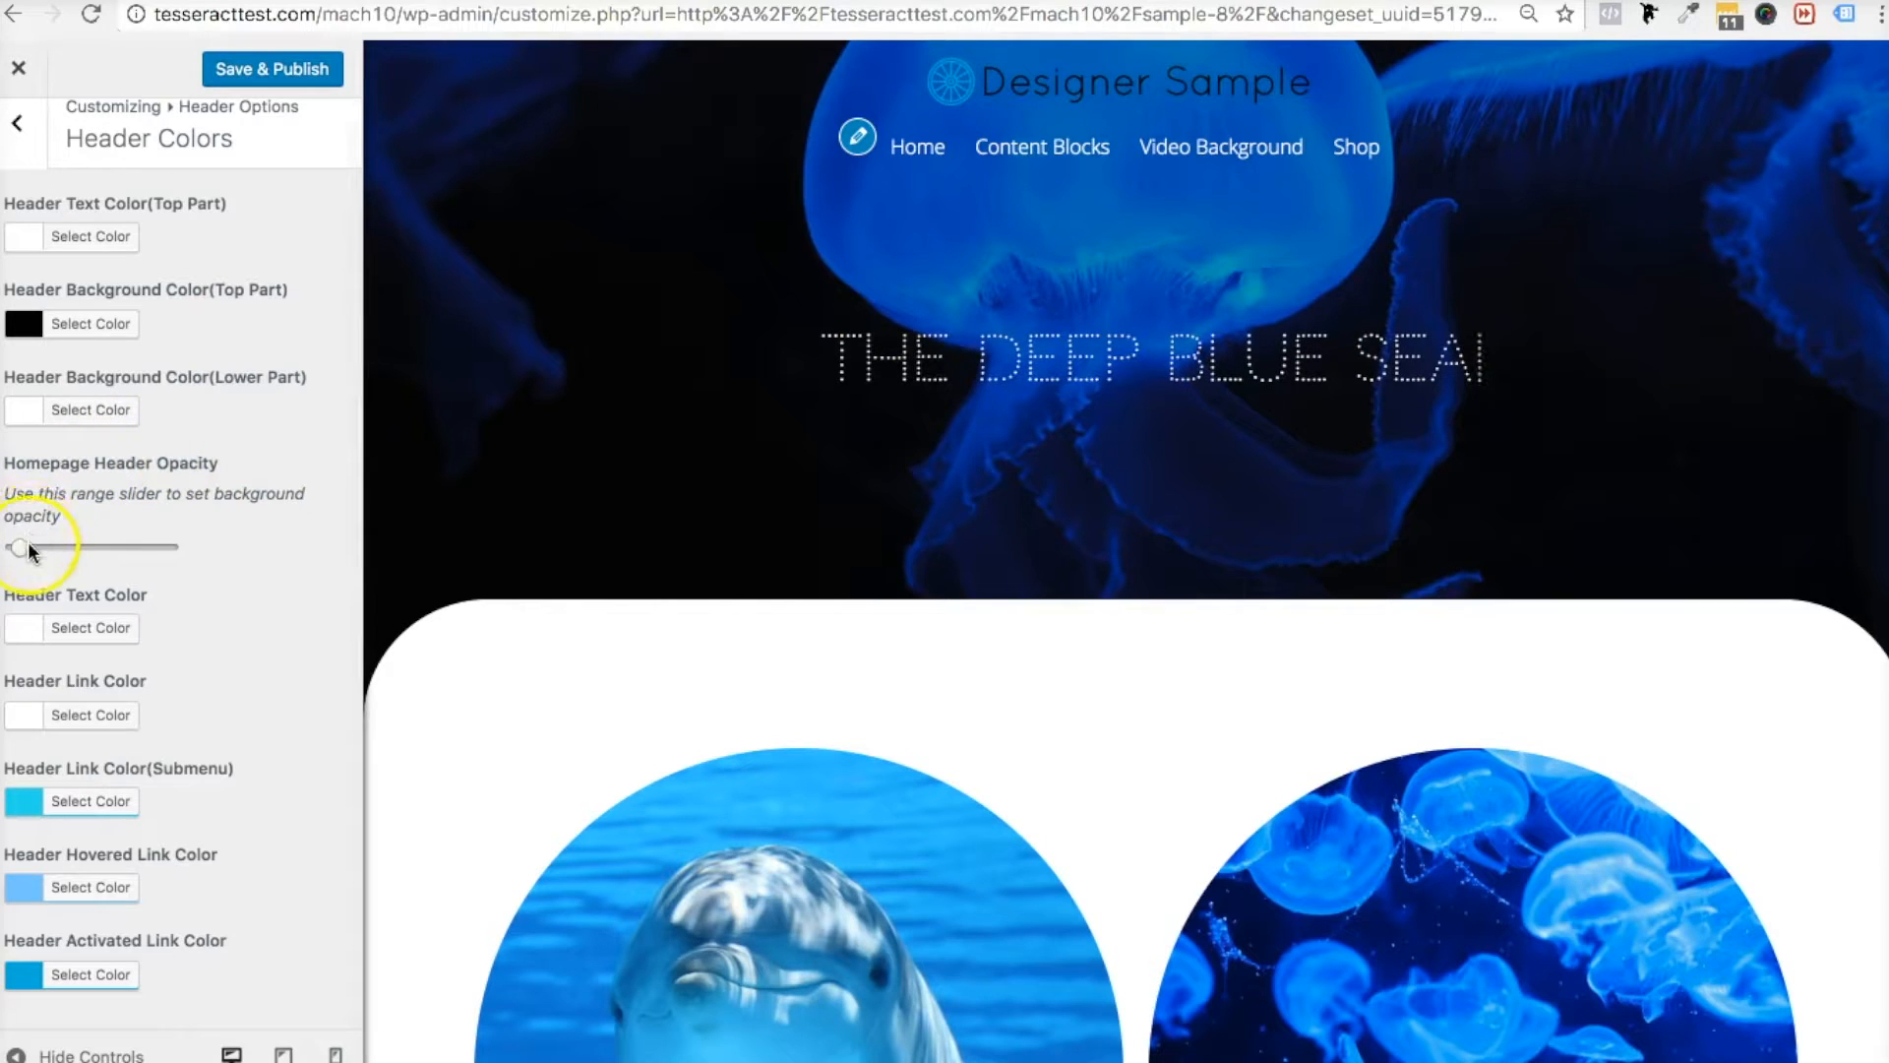
pyautogui.moveTo(26, 551); pyautogui.dragTo(140, 548)
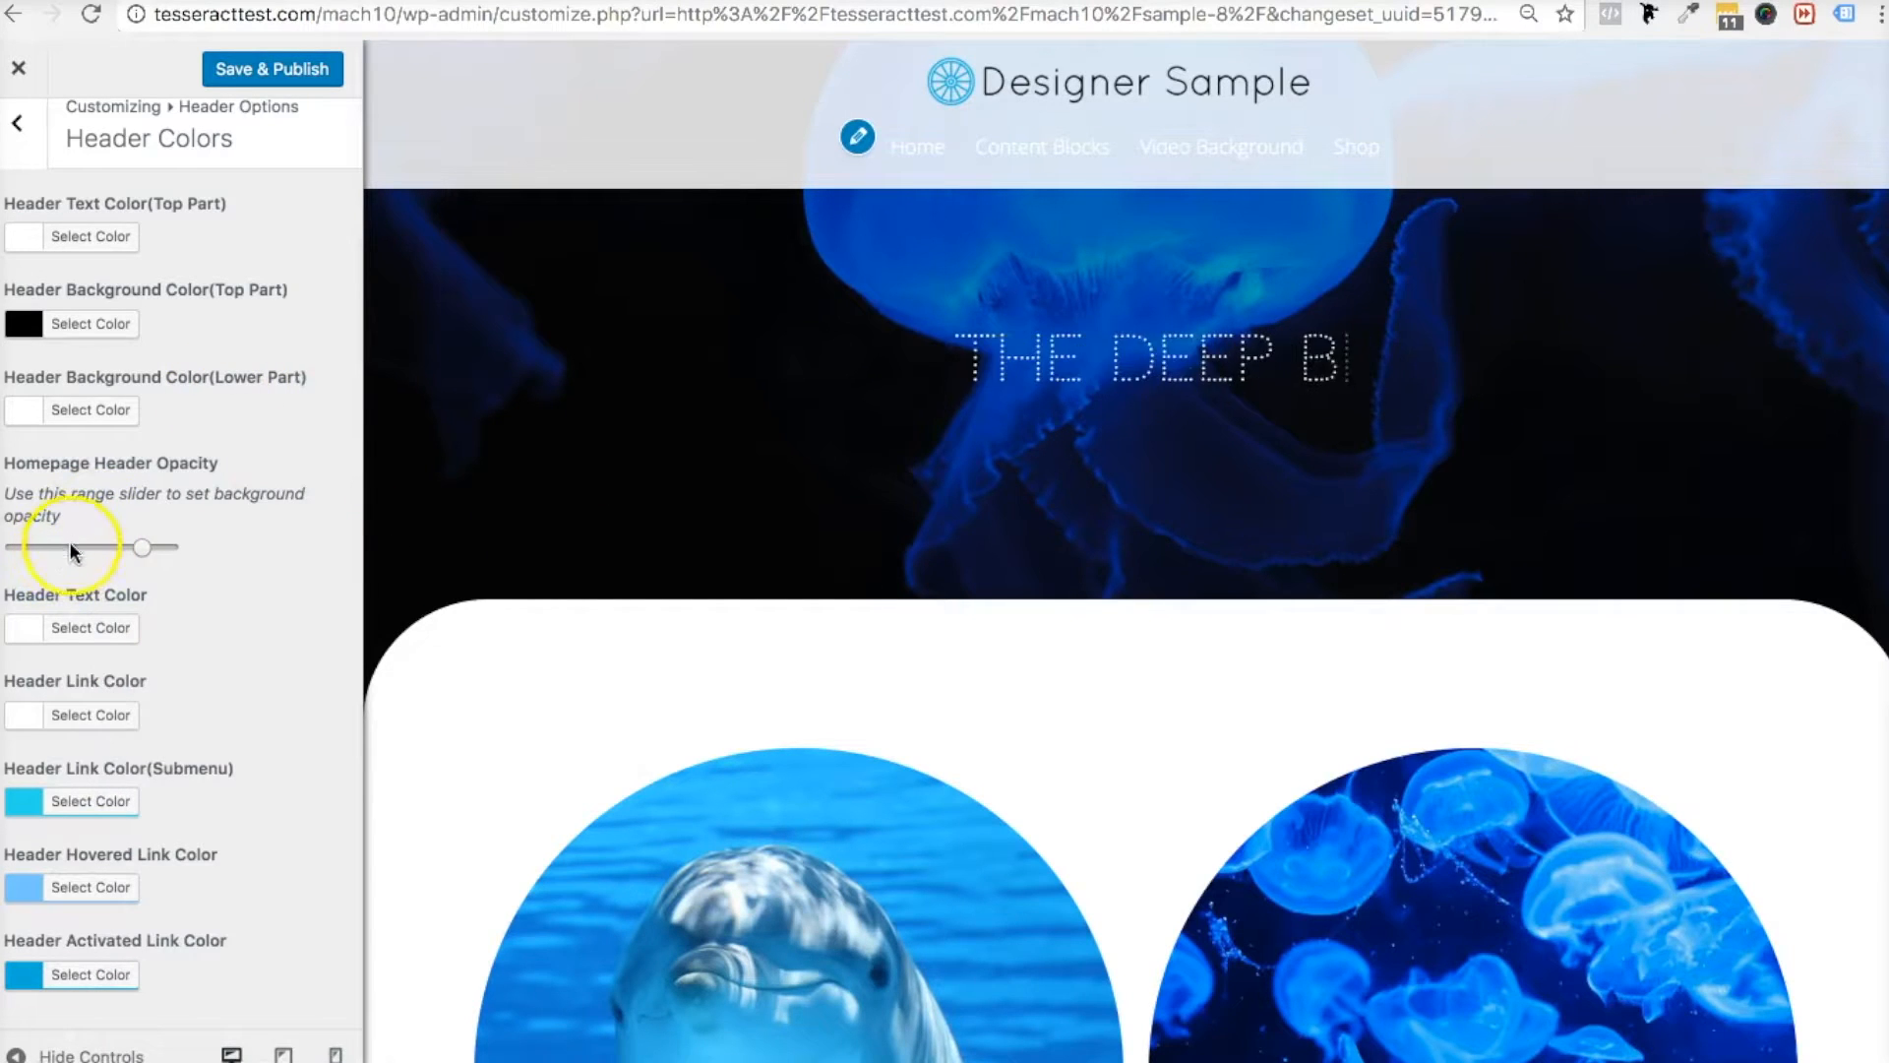
pyautogui.click(70, 543)
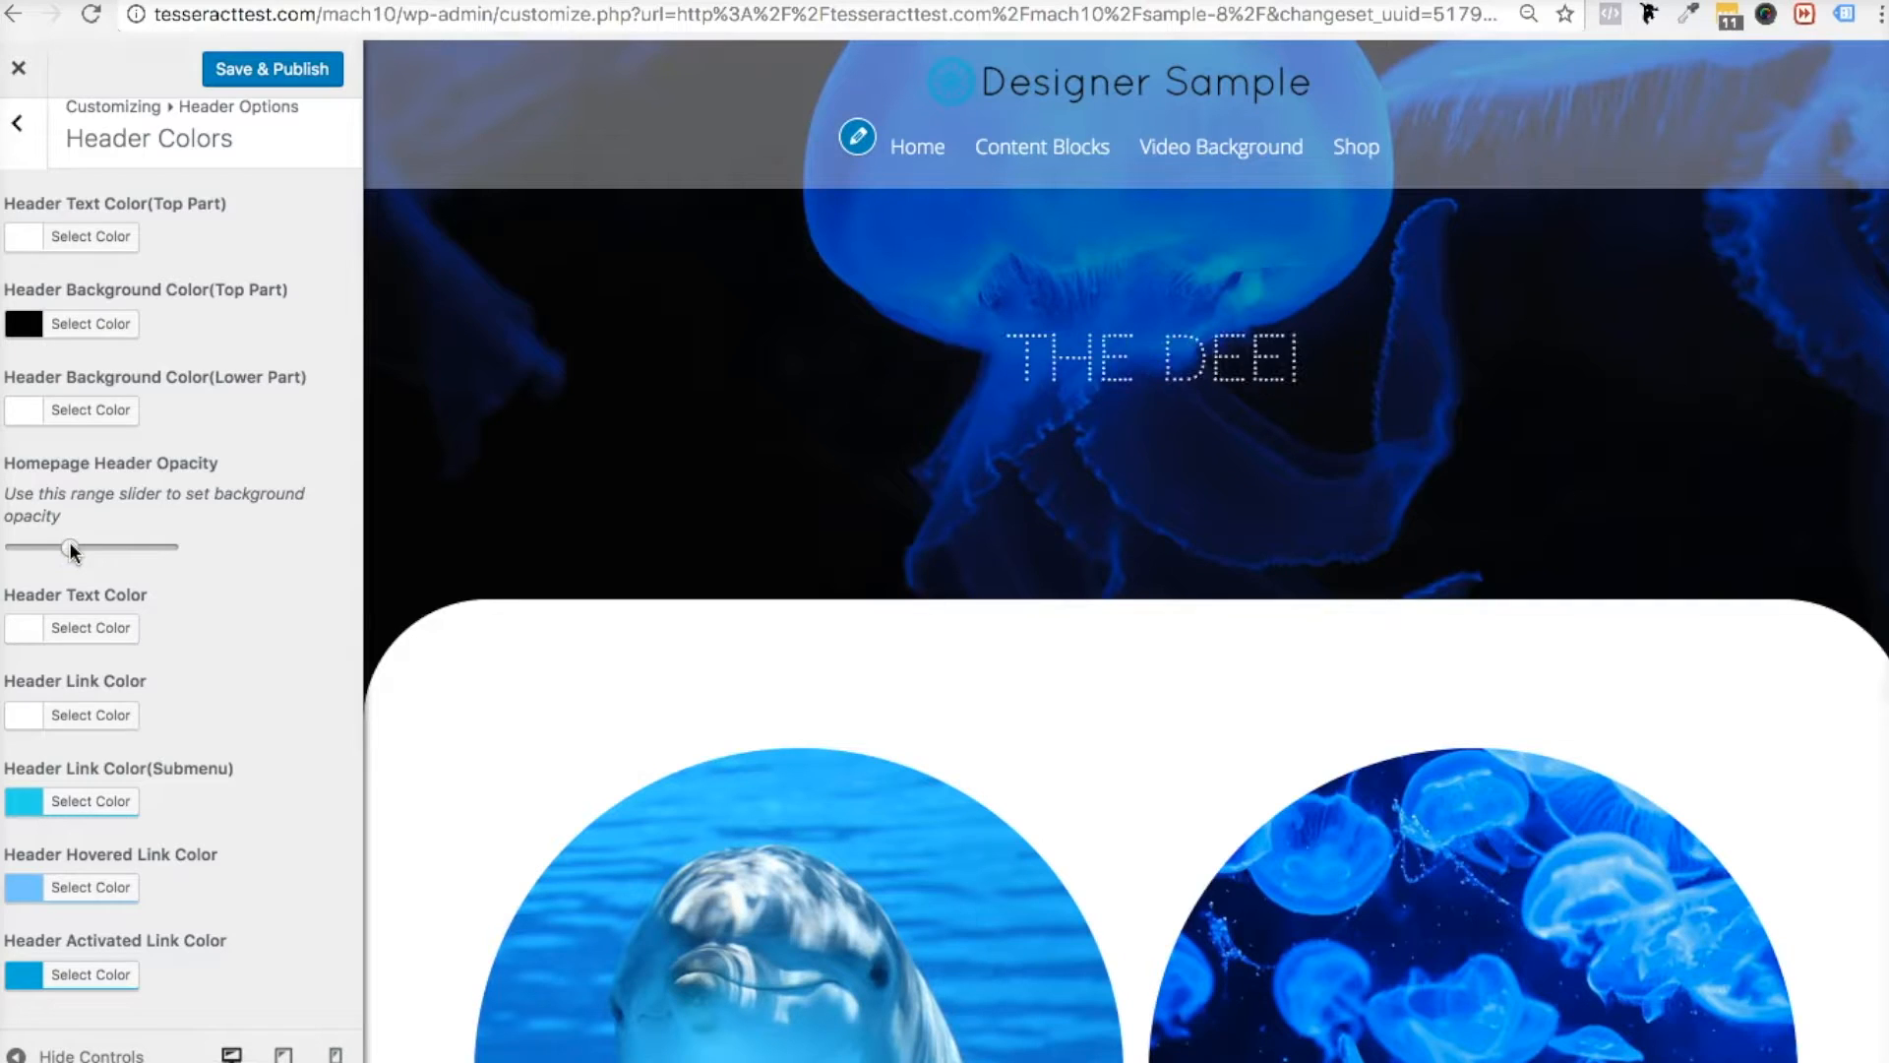
pyautogui.click(568, 324)
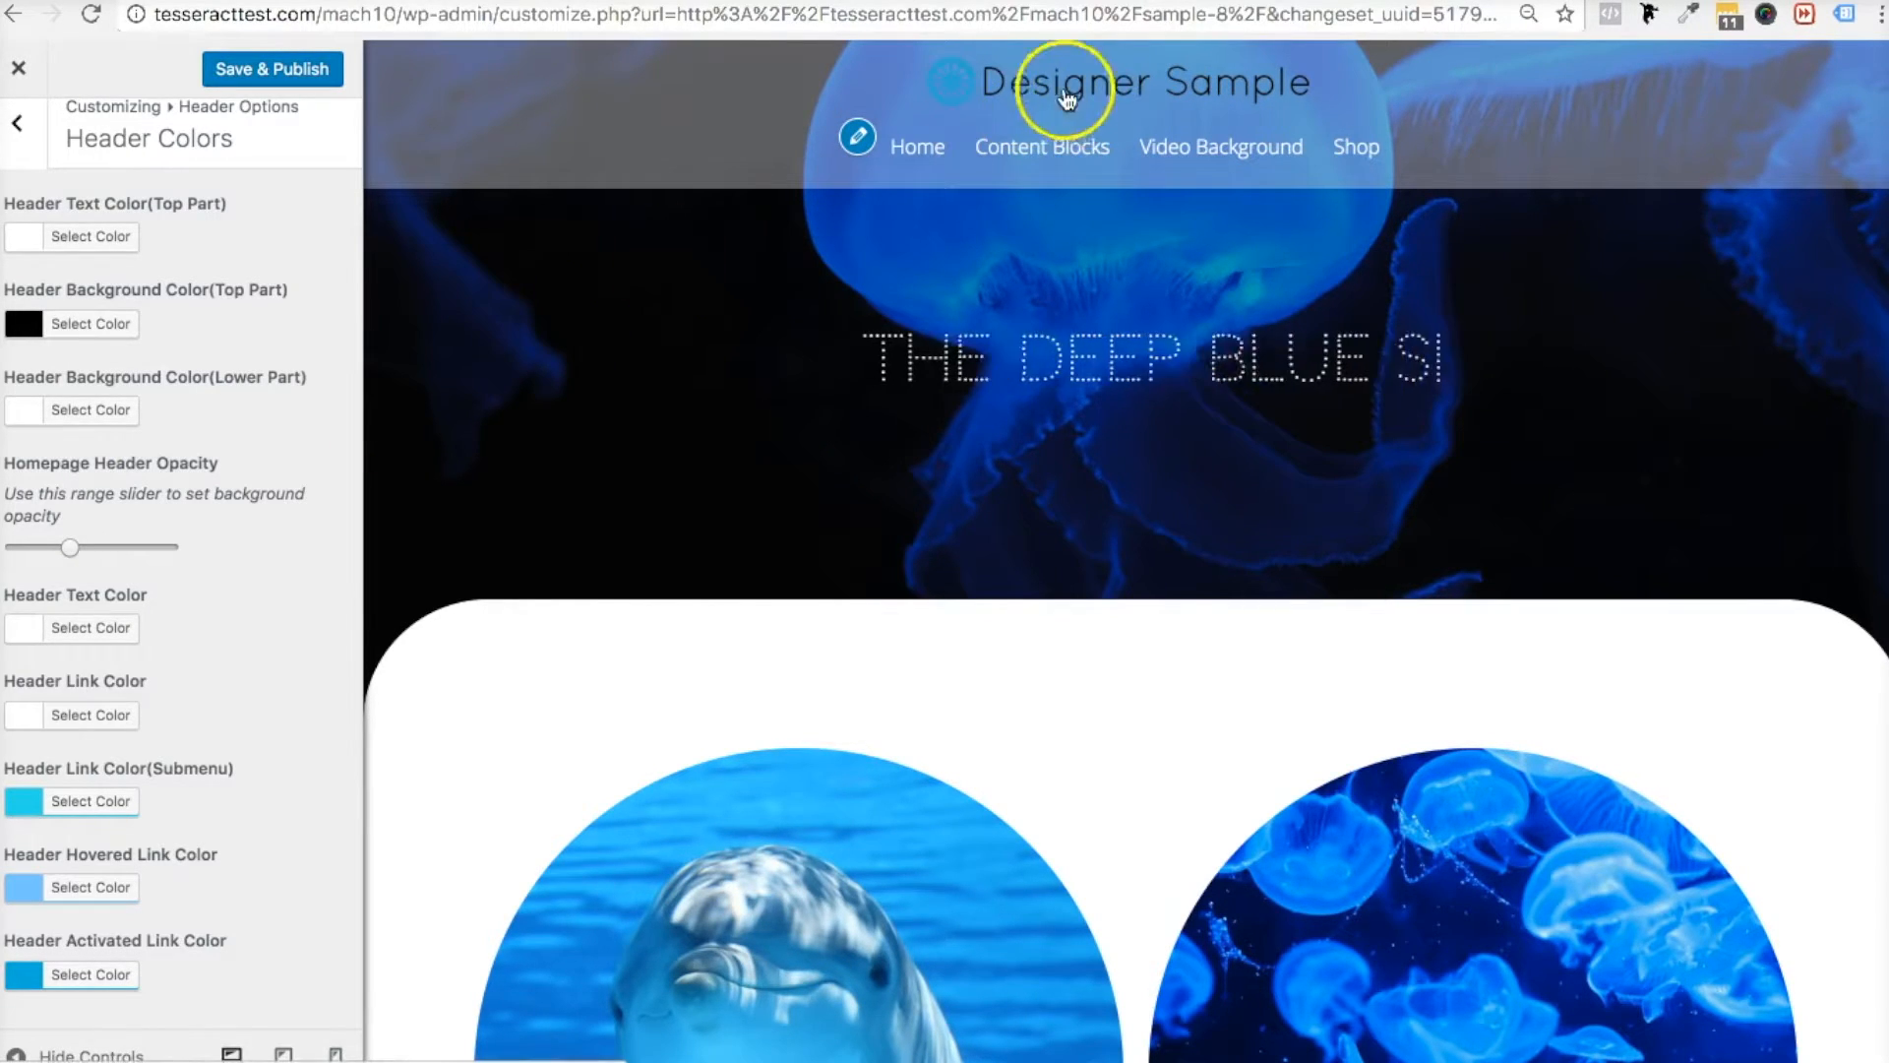
pyautogui.moveTo(1139, 159)
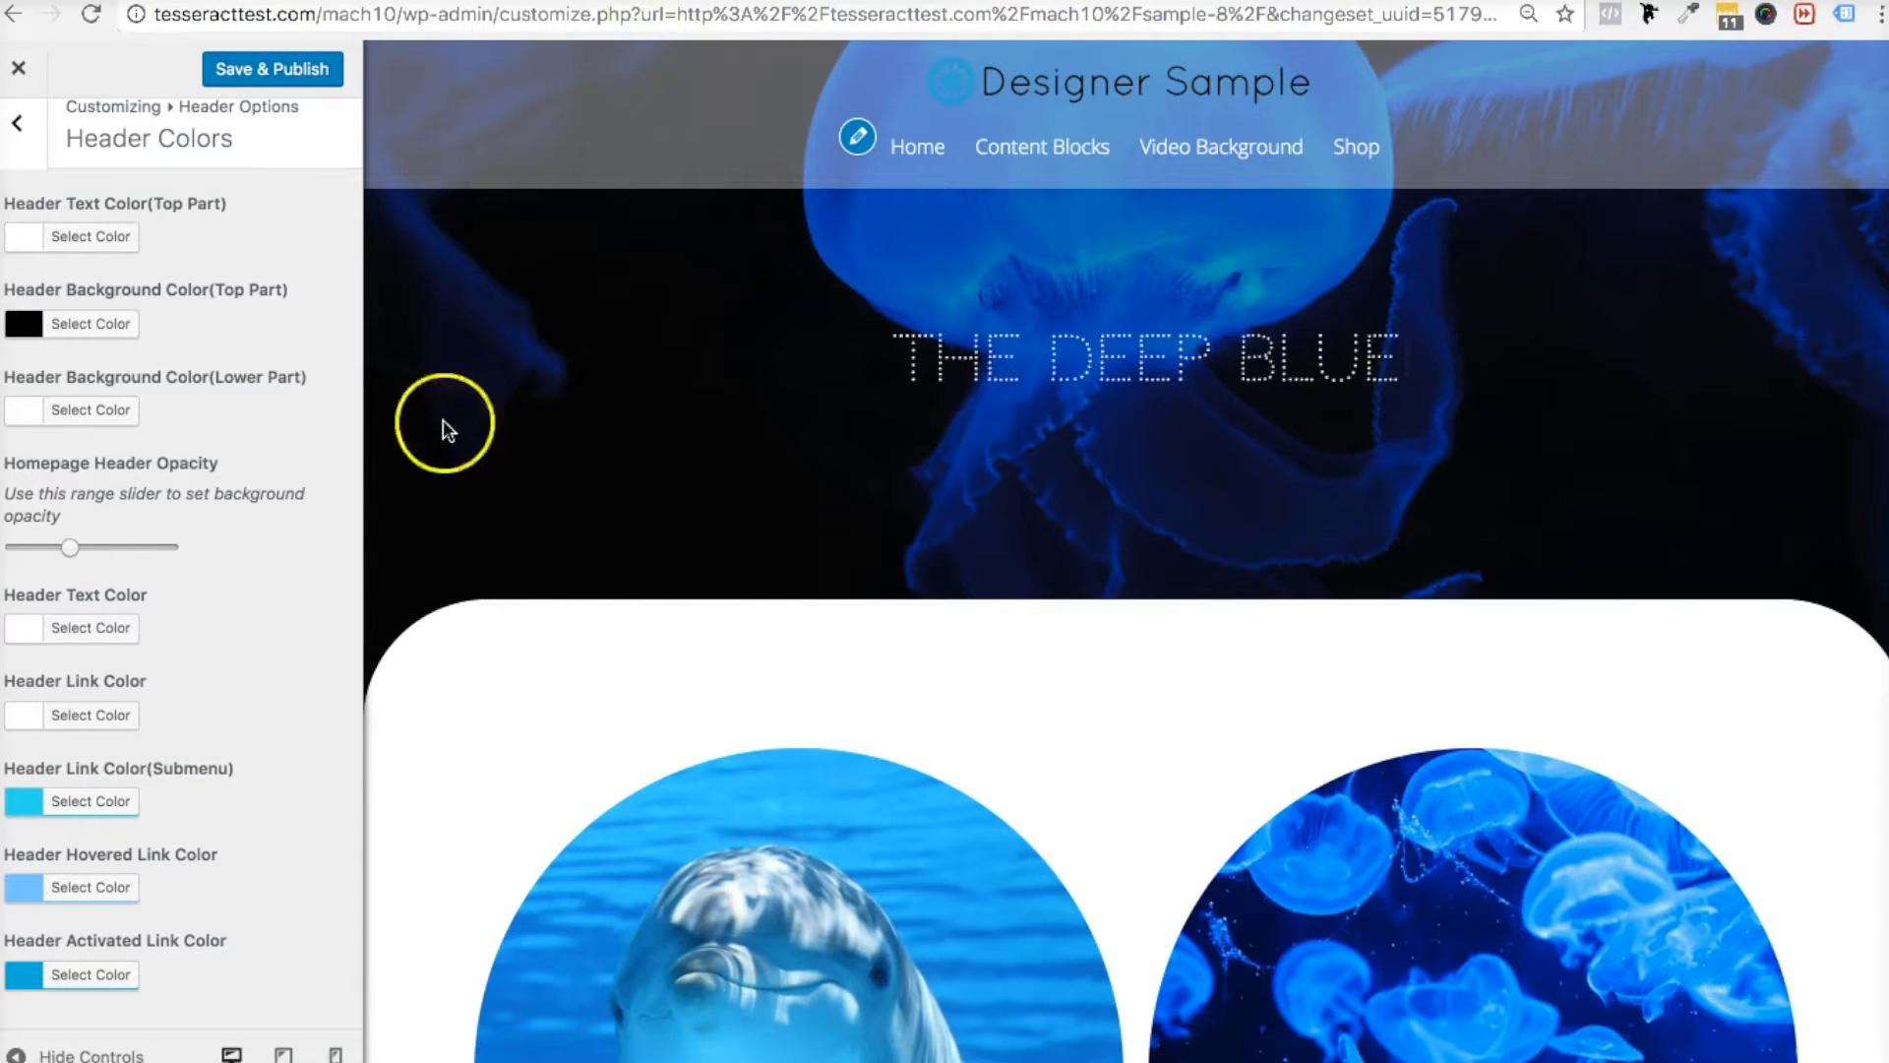
pyautogui.moveTo(21, 547); pyautogui.dragTo(17, 547)
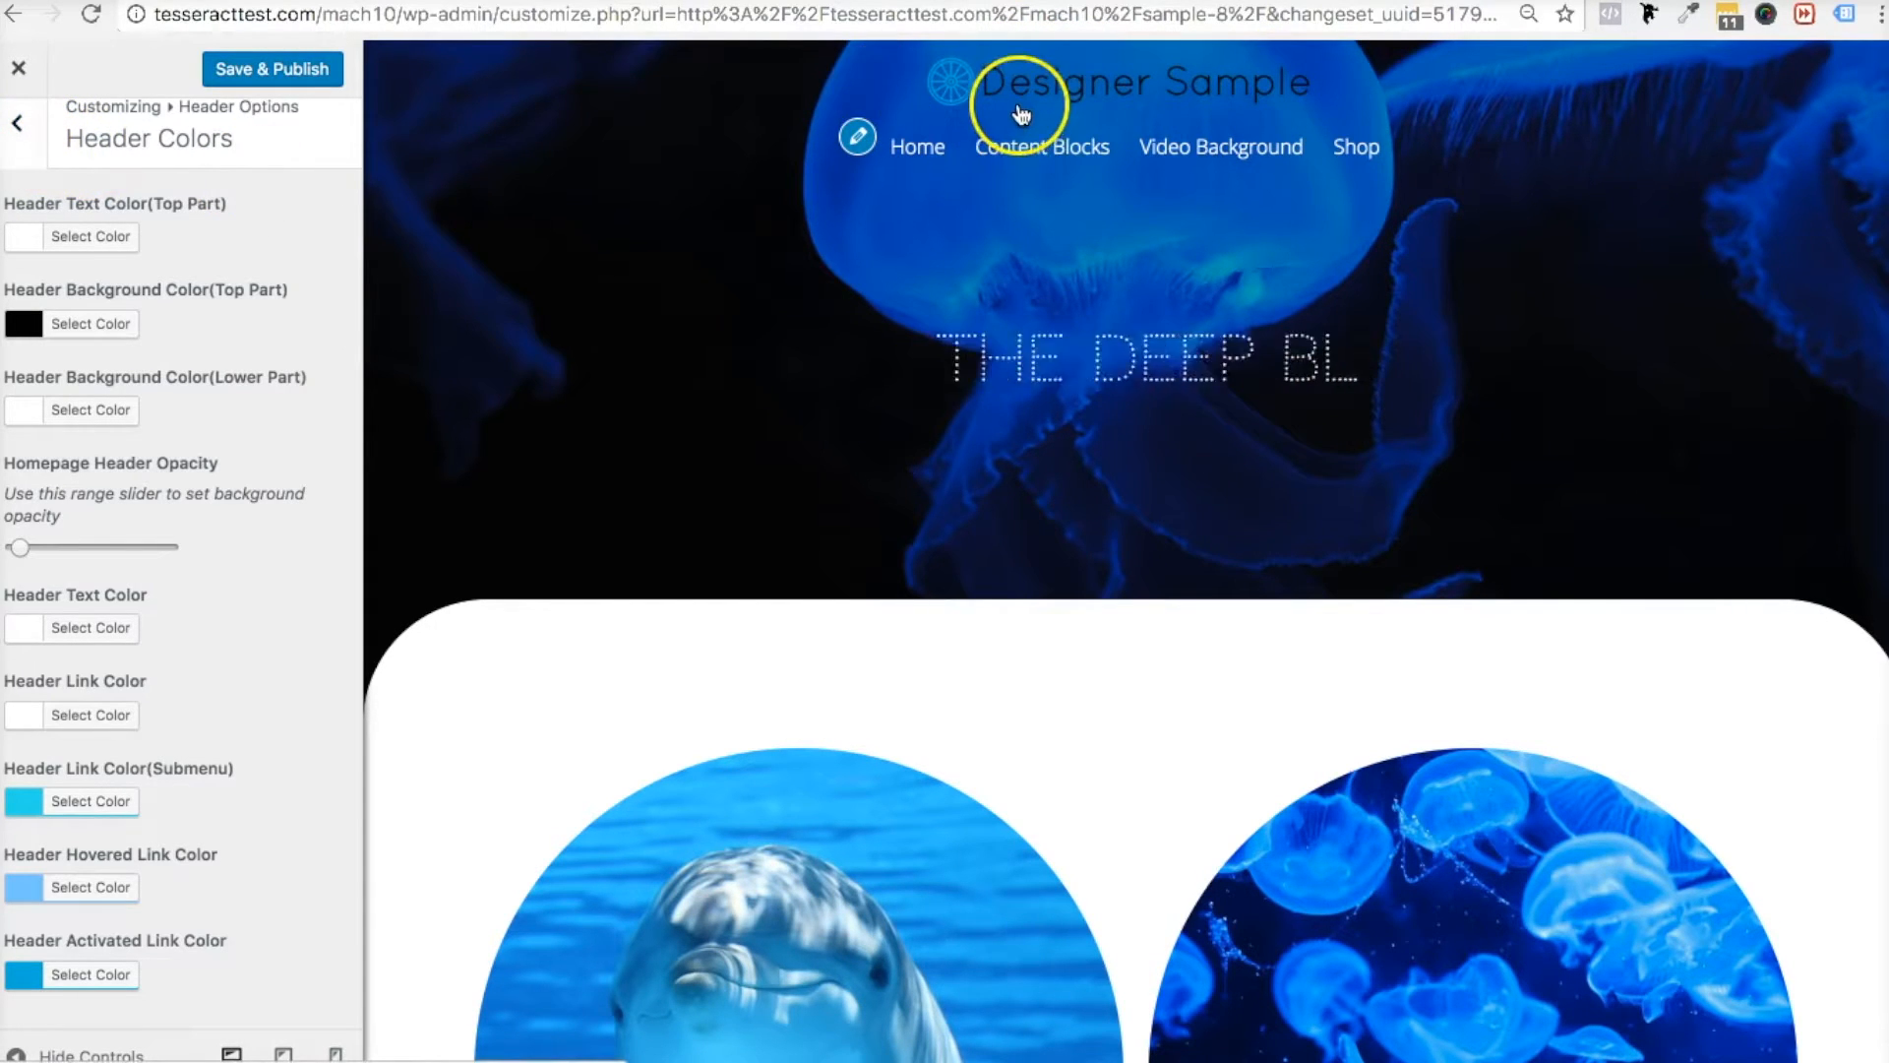
# Open the header logo settings and review the logo type options, keeping Image selected
pyautogui.click(24, 138)
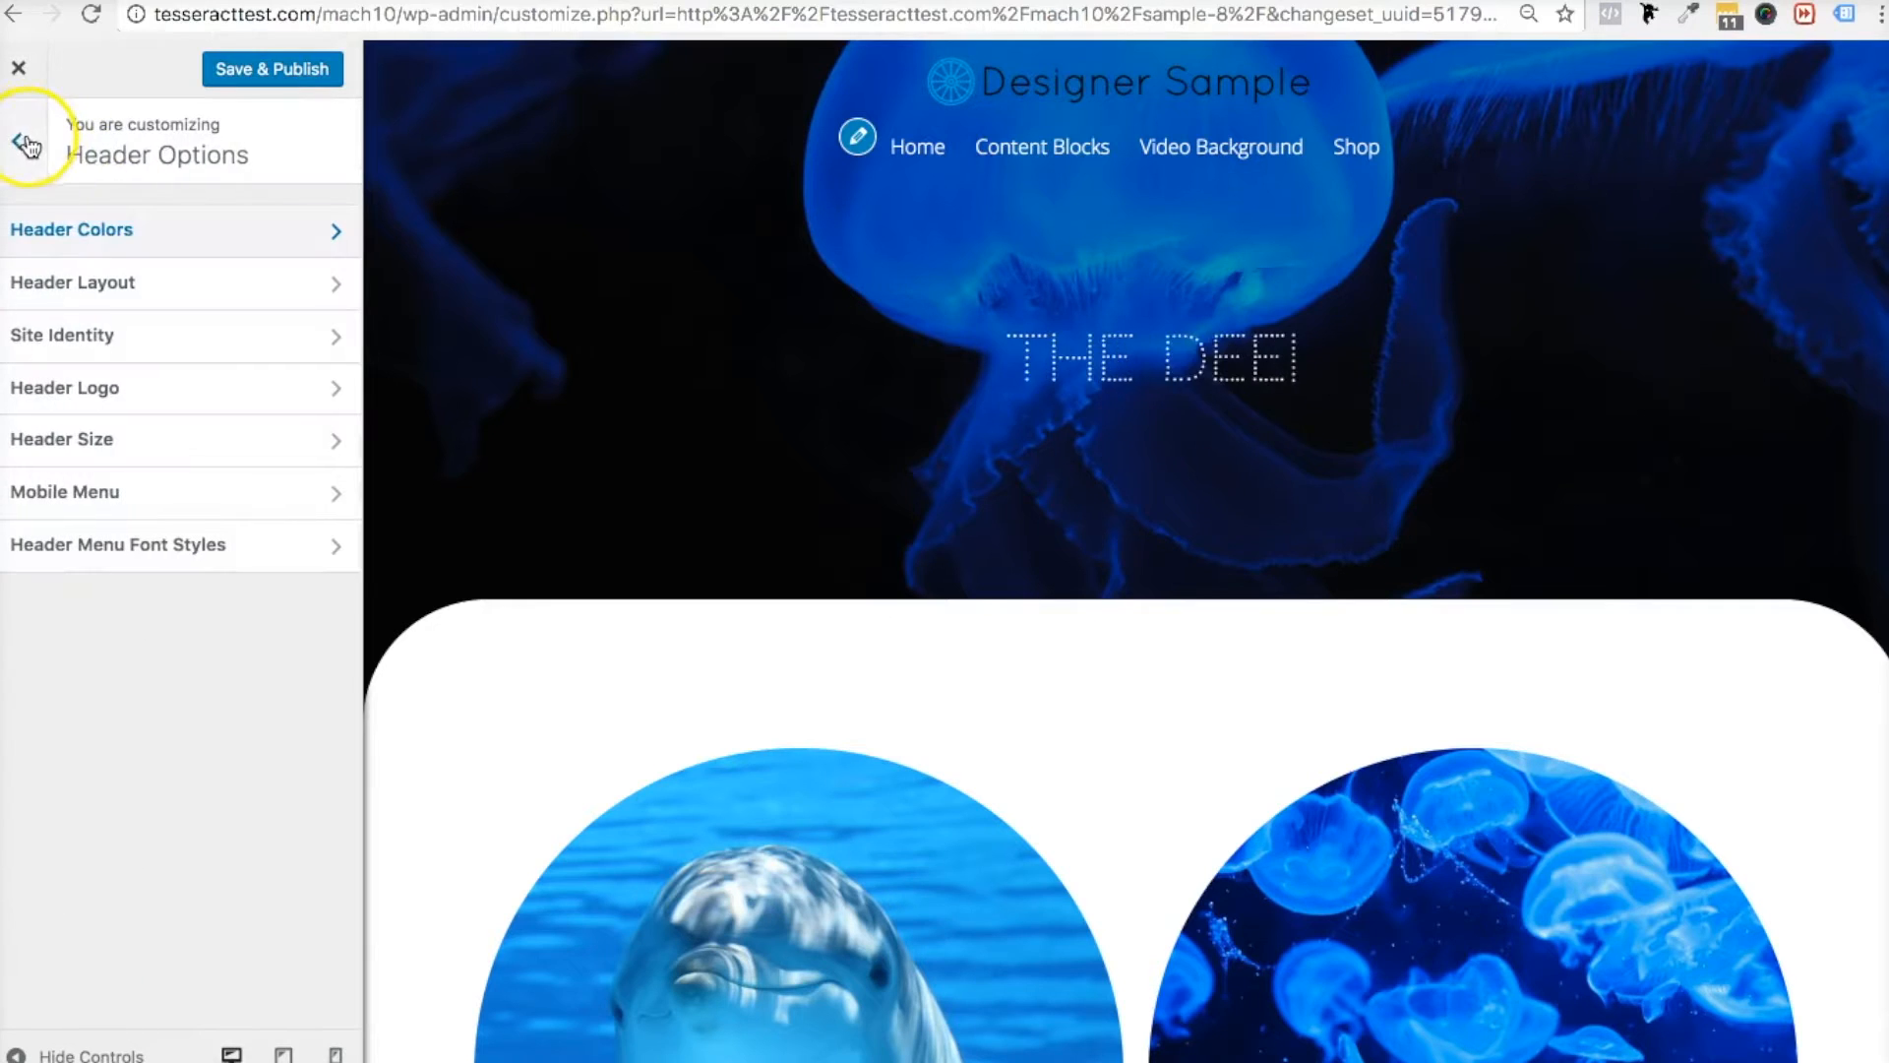
pyautogui.click(103, 394)
pyautogui.click(102, 392)
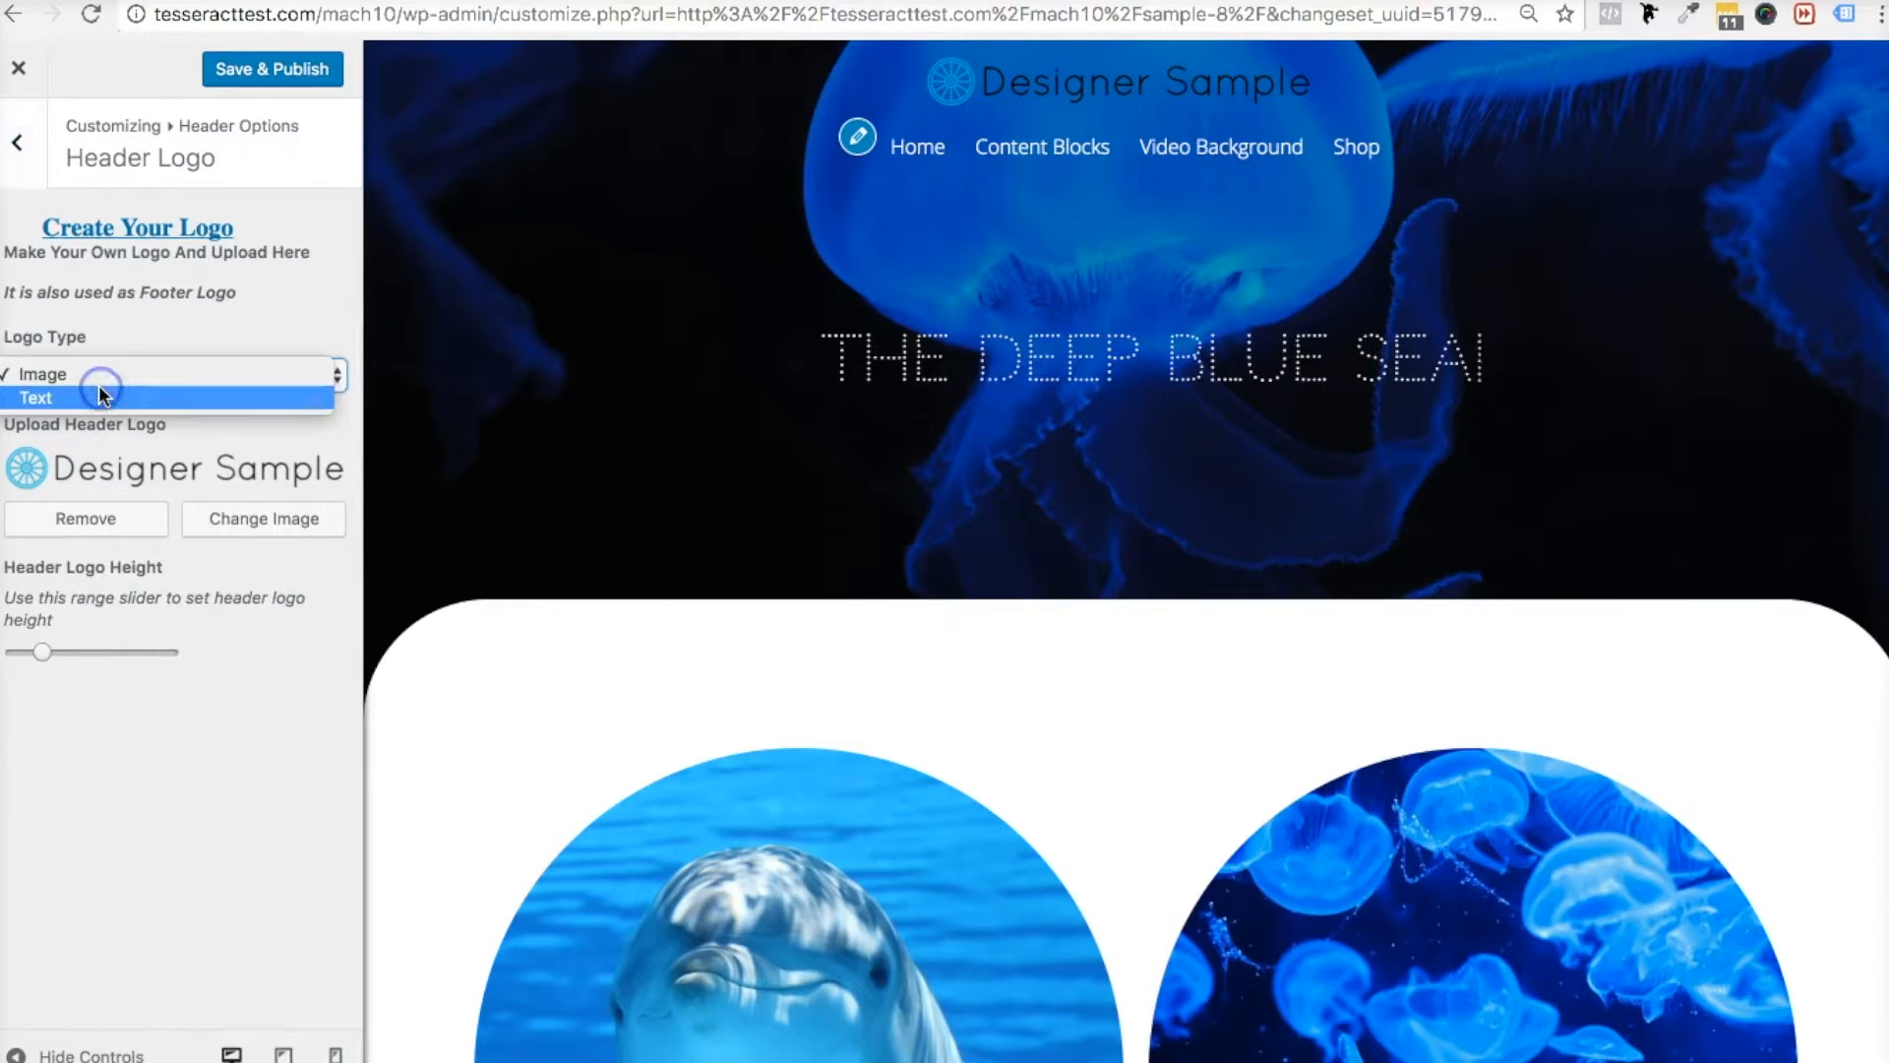
pyautogui.click(156, 347)
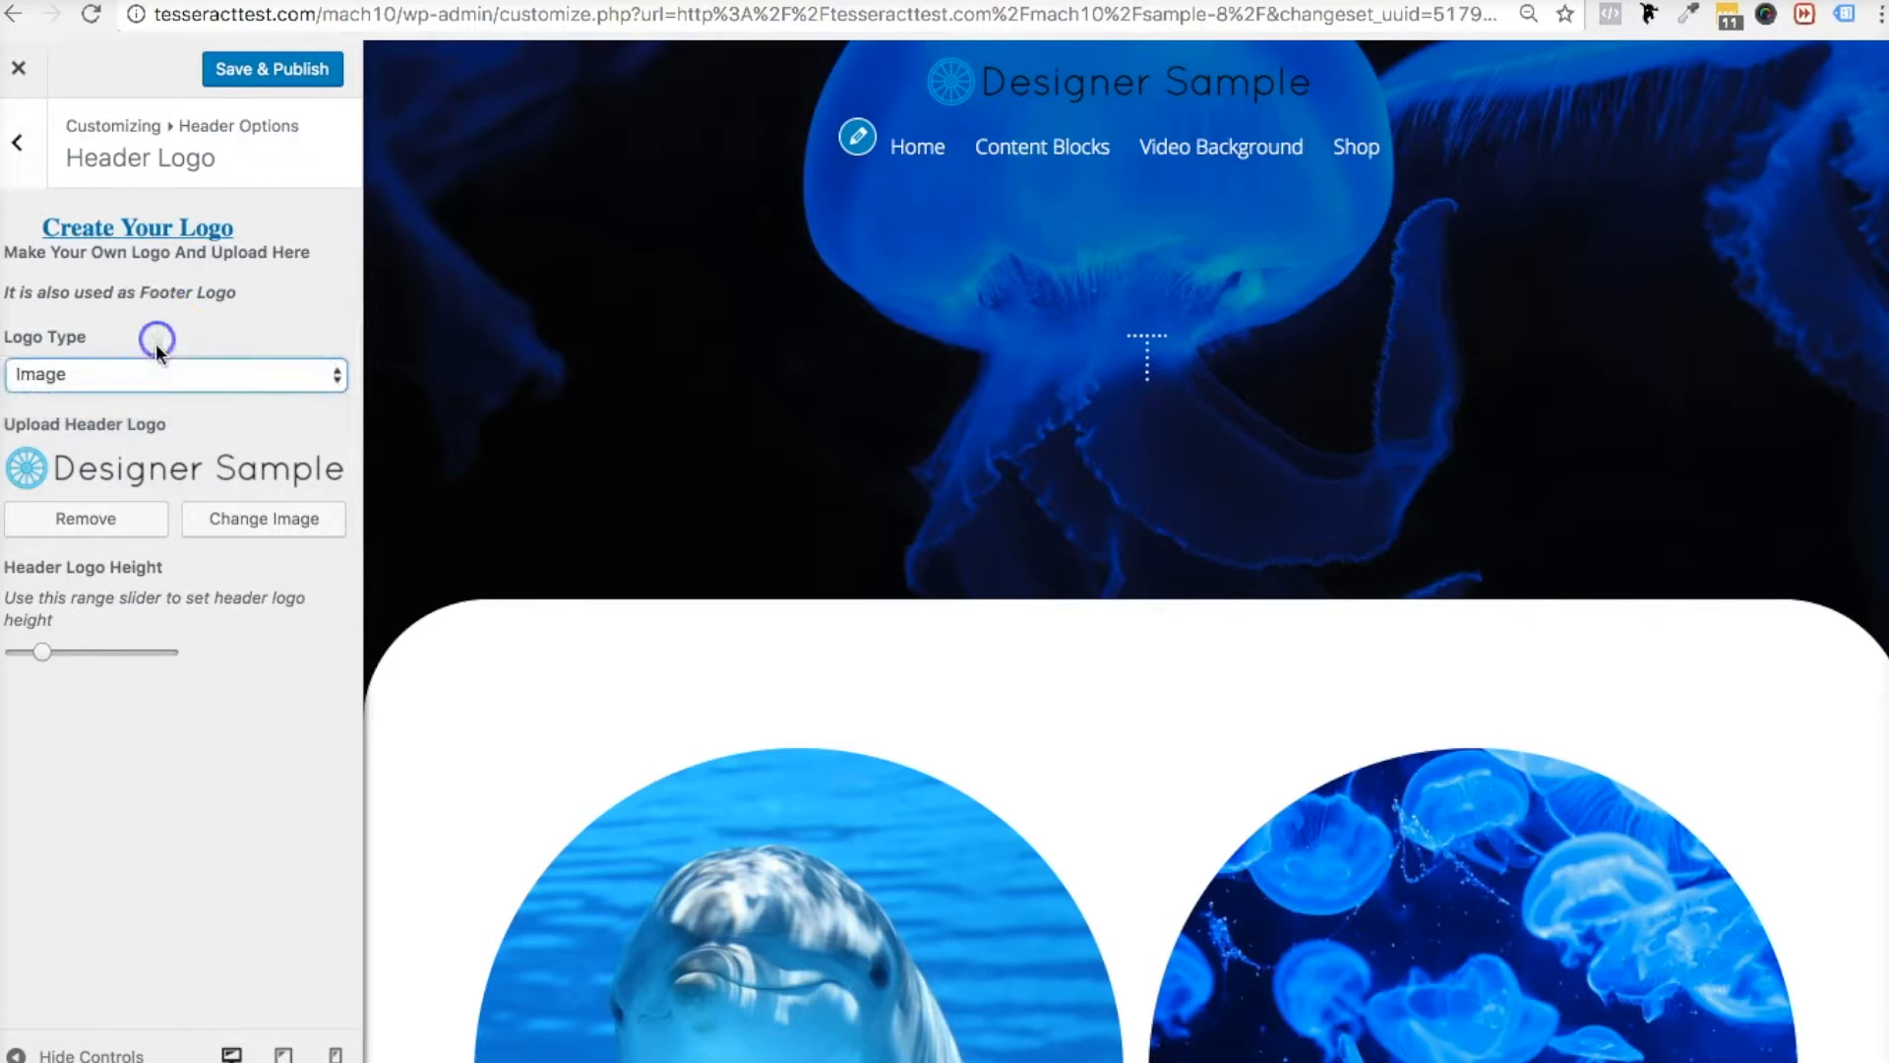
# Open the logo maker site linked from the header logo settings, dismiss its intro video and add a text element
pyautogui.click(183, 224)
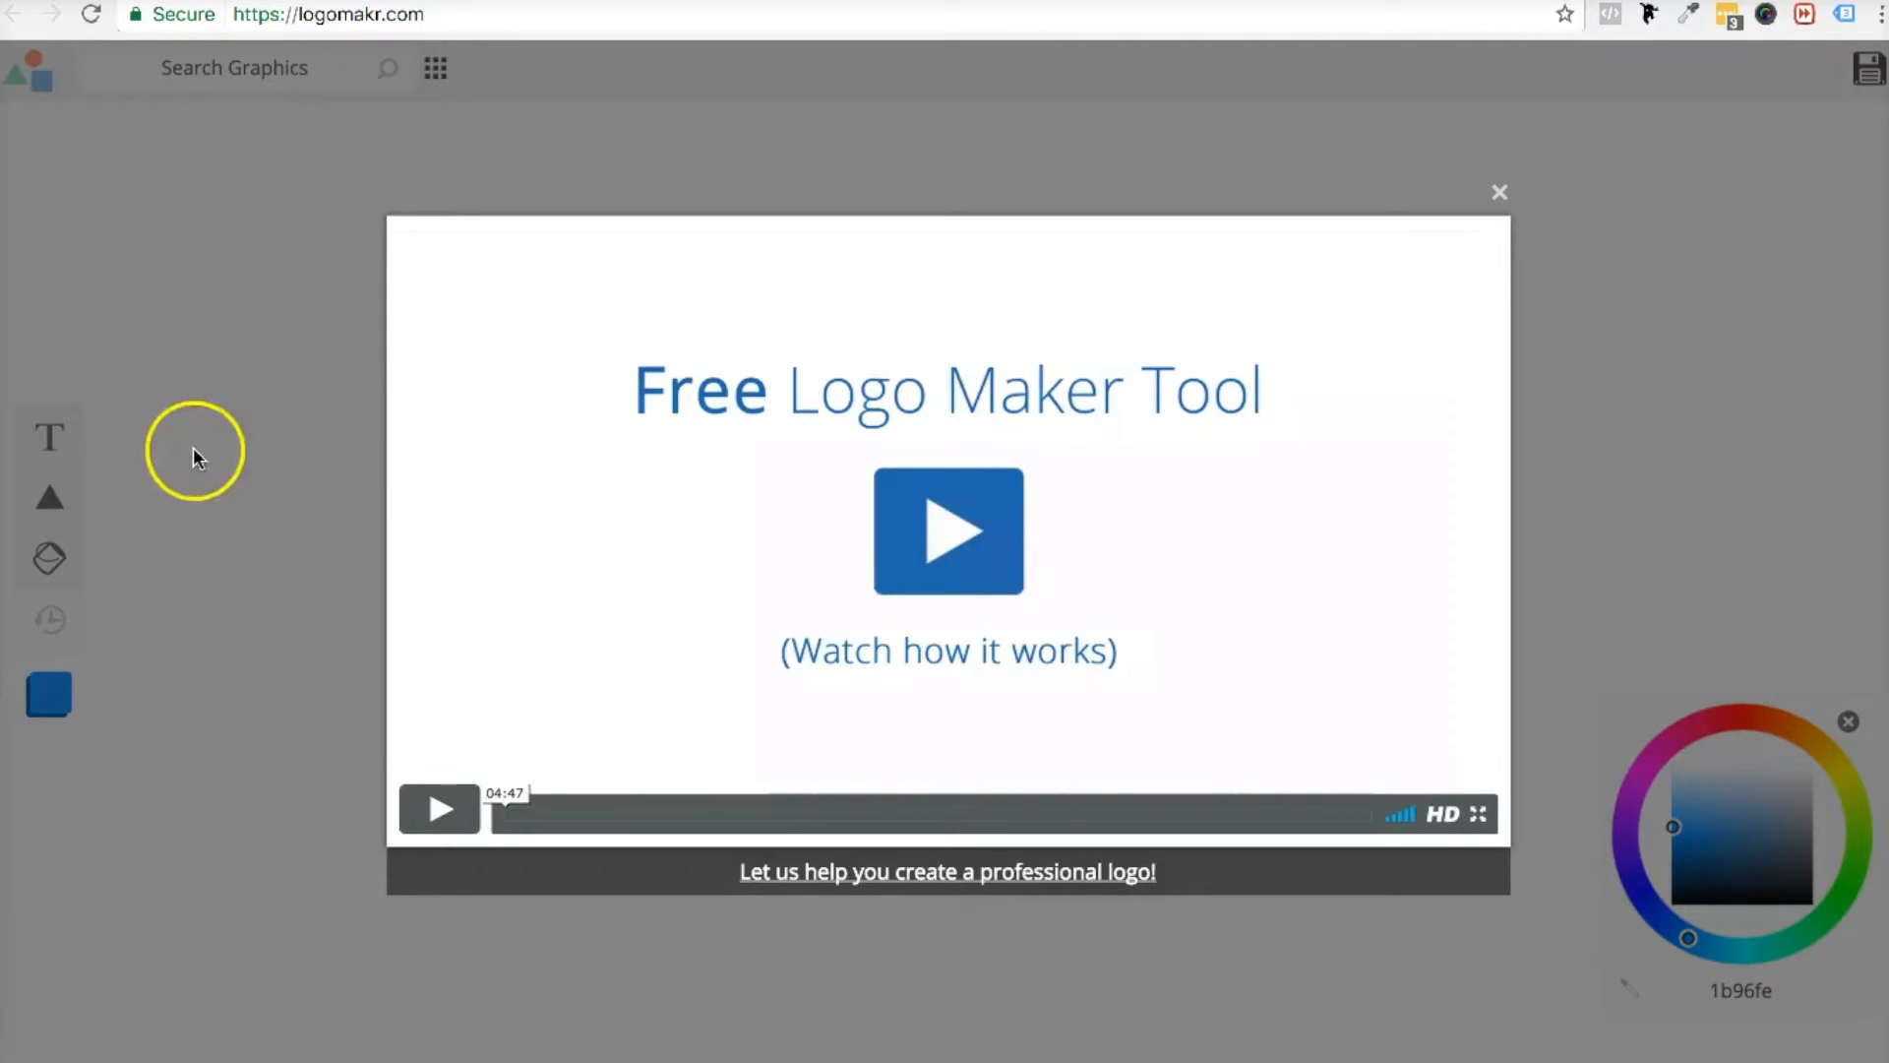
pyautogui.click(242, 432)
pyautogui.click(49, 433)
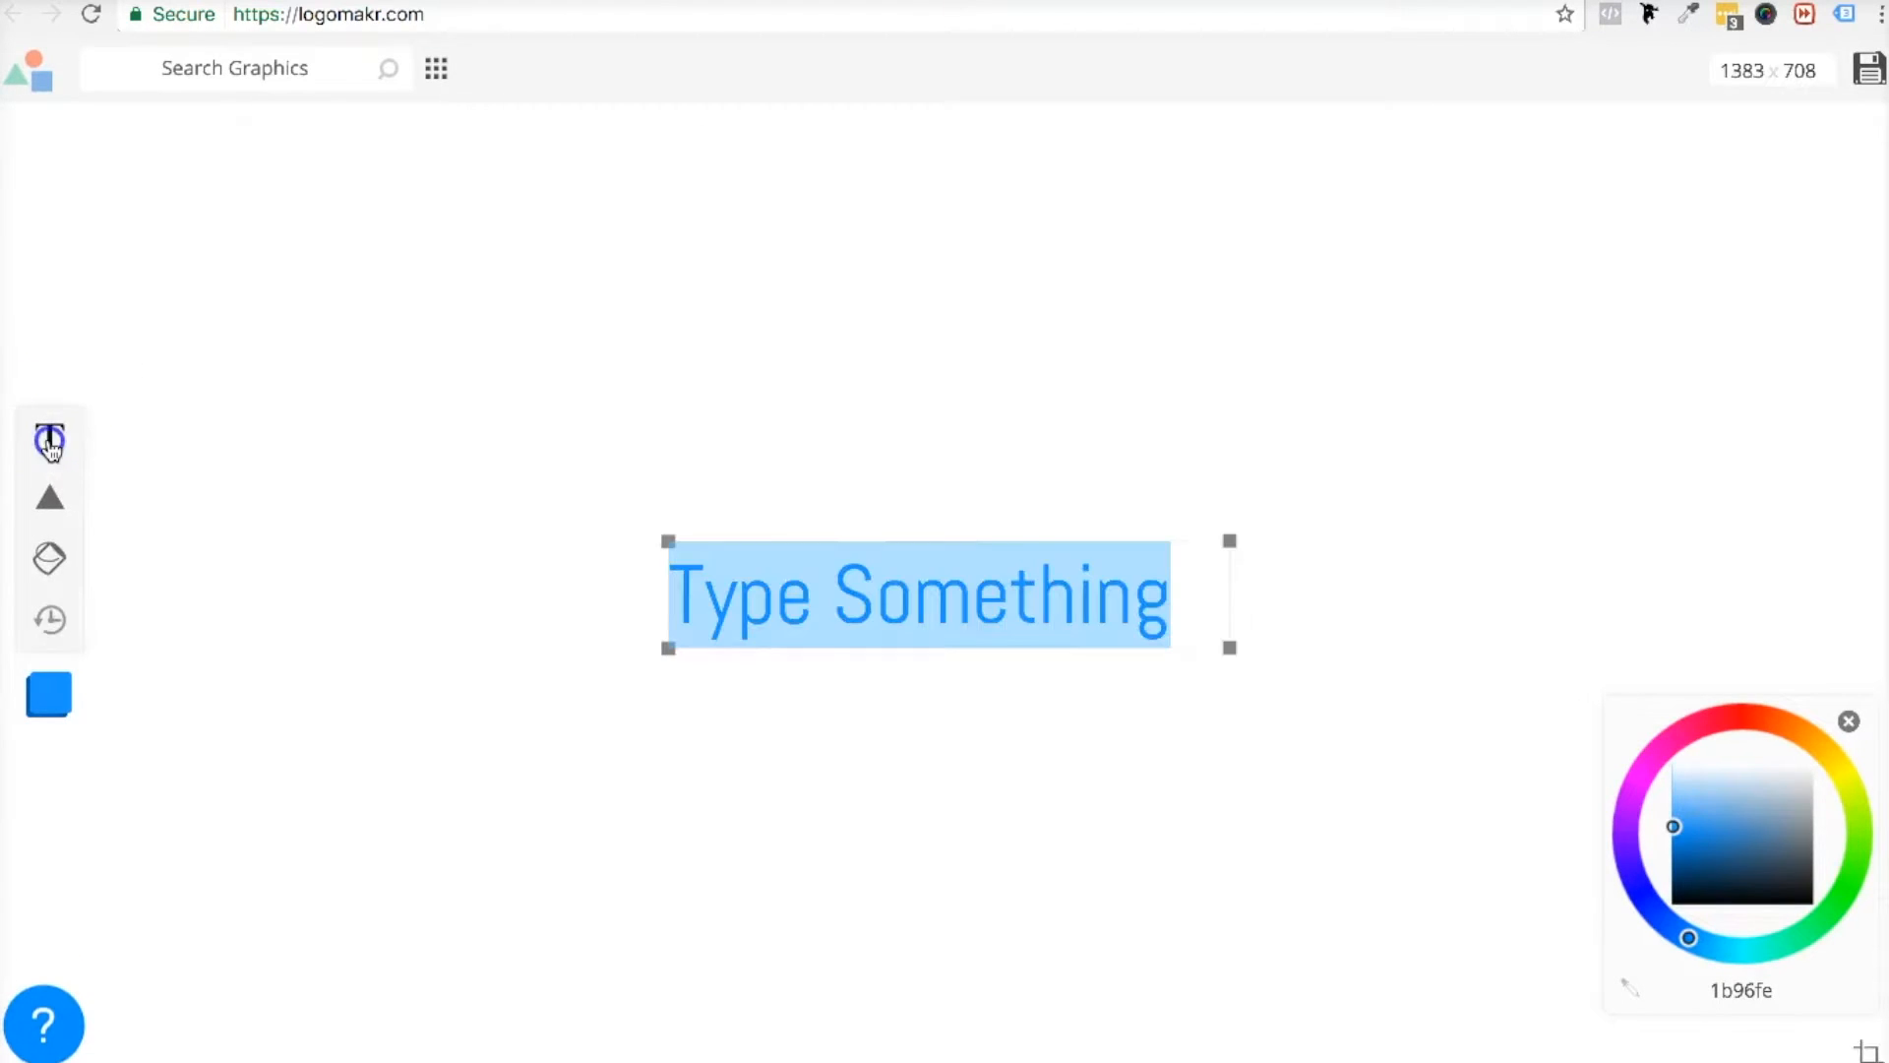
# Set the font of the "Type Something" logo text to Maven Pro and deselect it
pyautogui.click(828, 585)
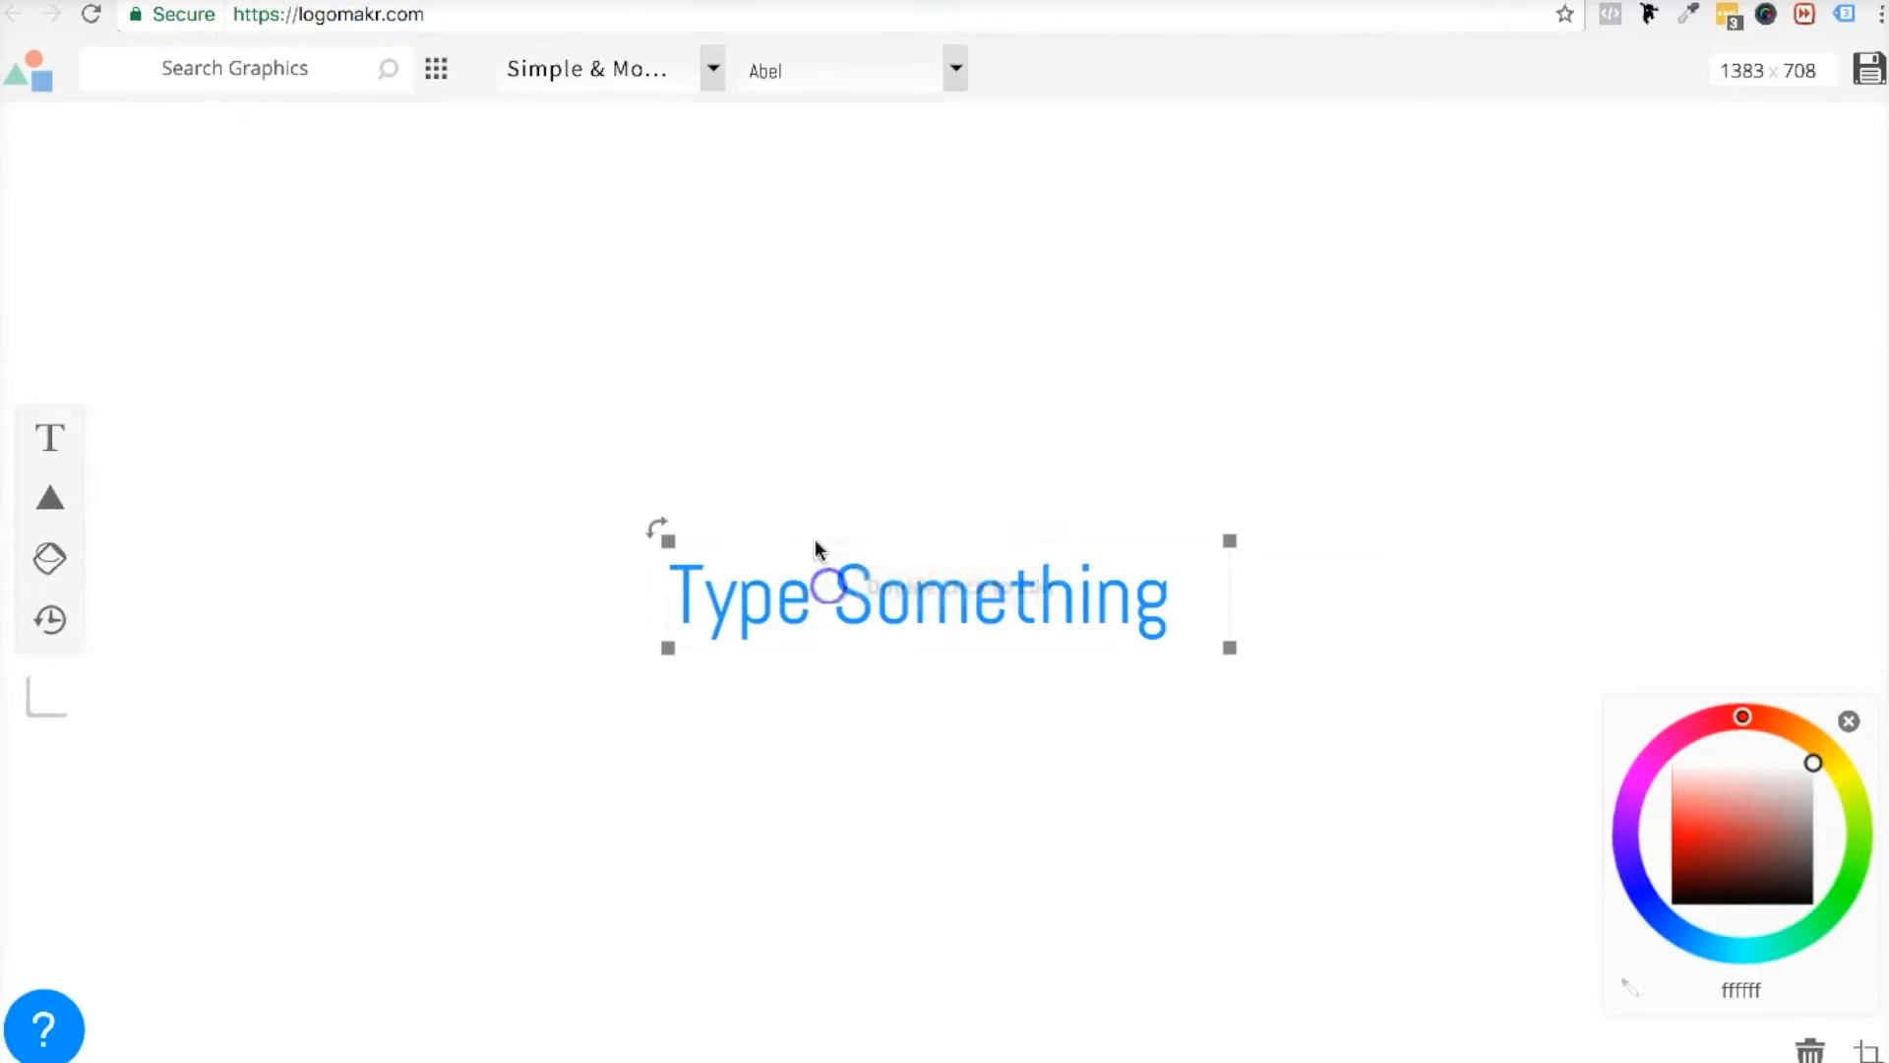
pyautogui.click(793, 71)
pyautogui.scroll(-15, 807, 384)
pyautogui.click(801, 335)
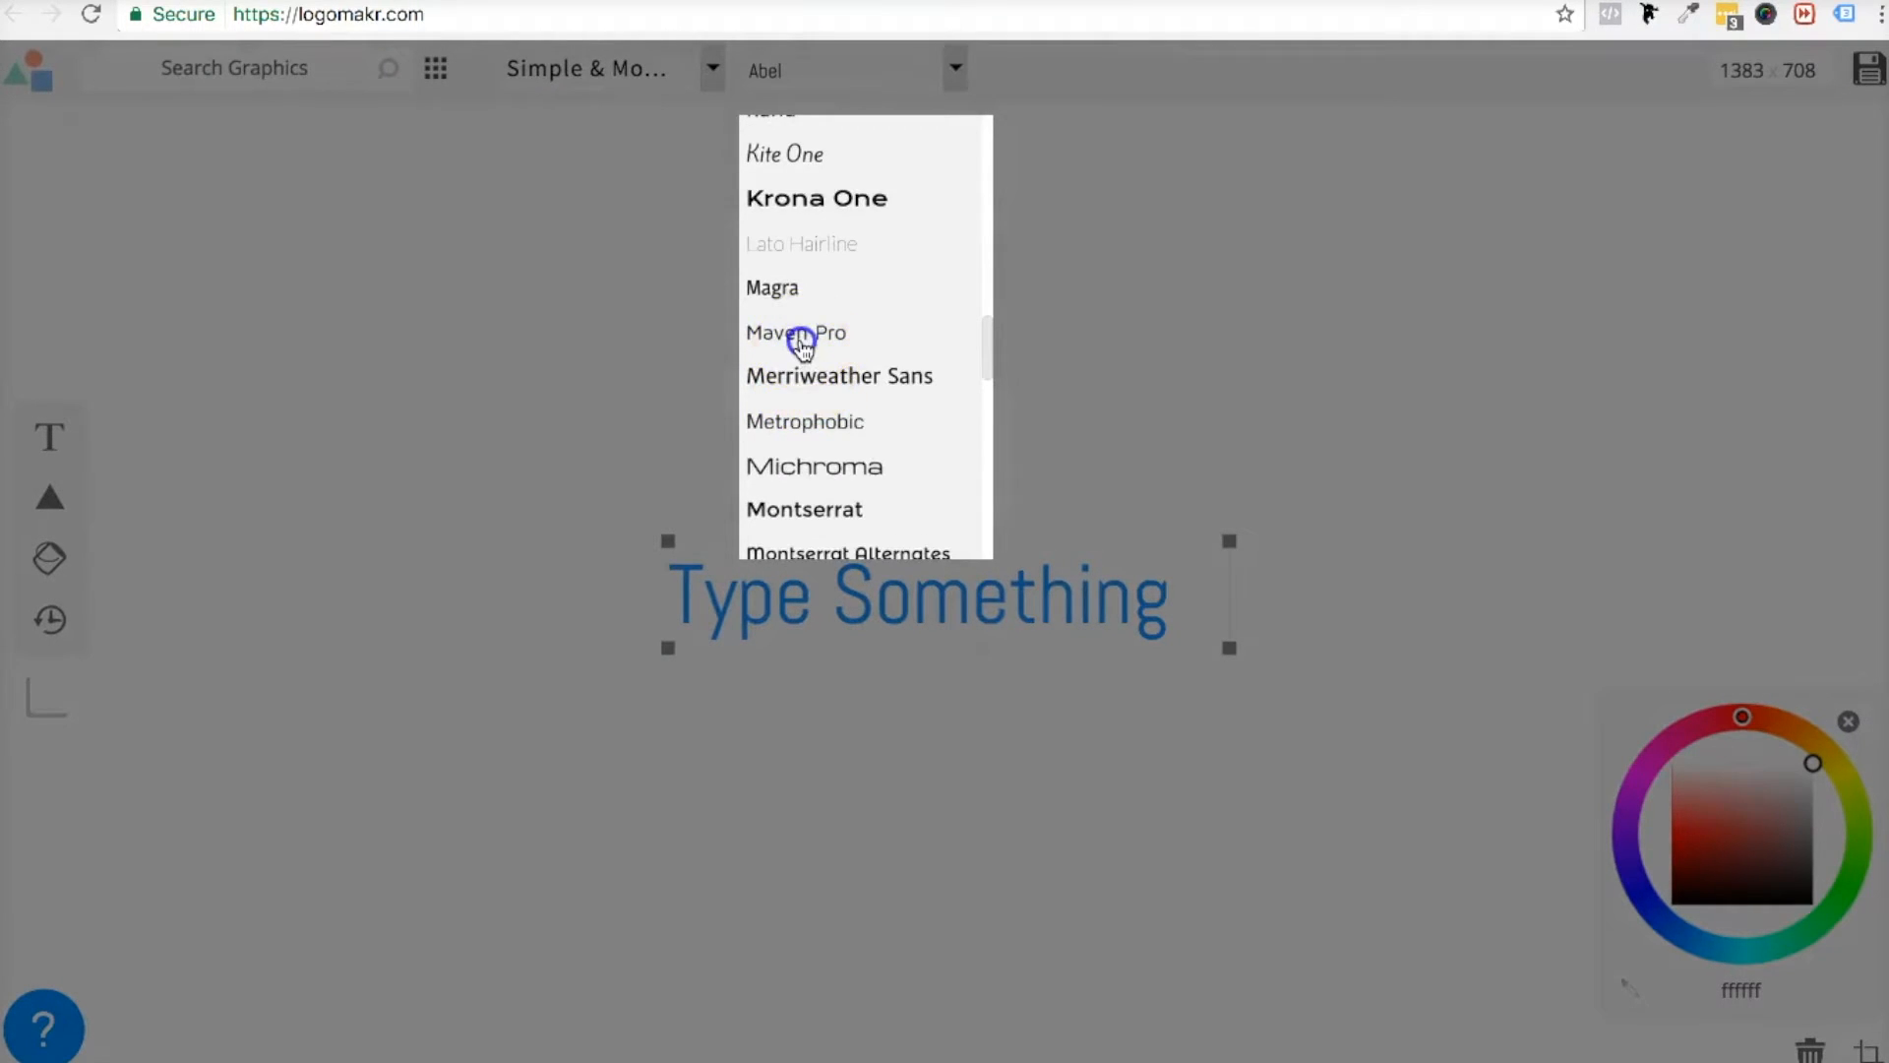
pyautogui.click(541, 489)
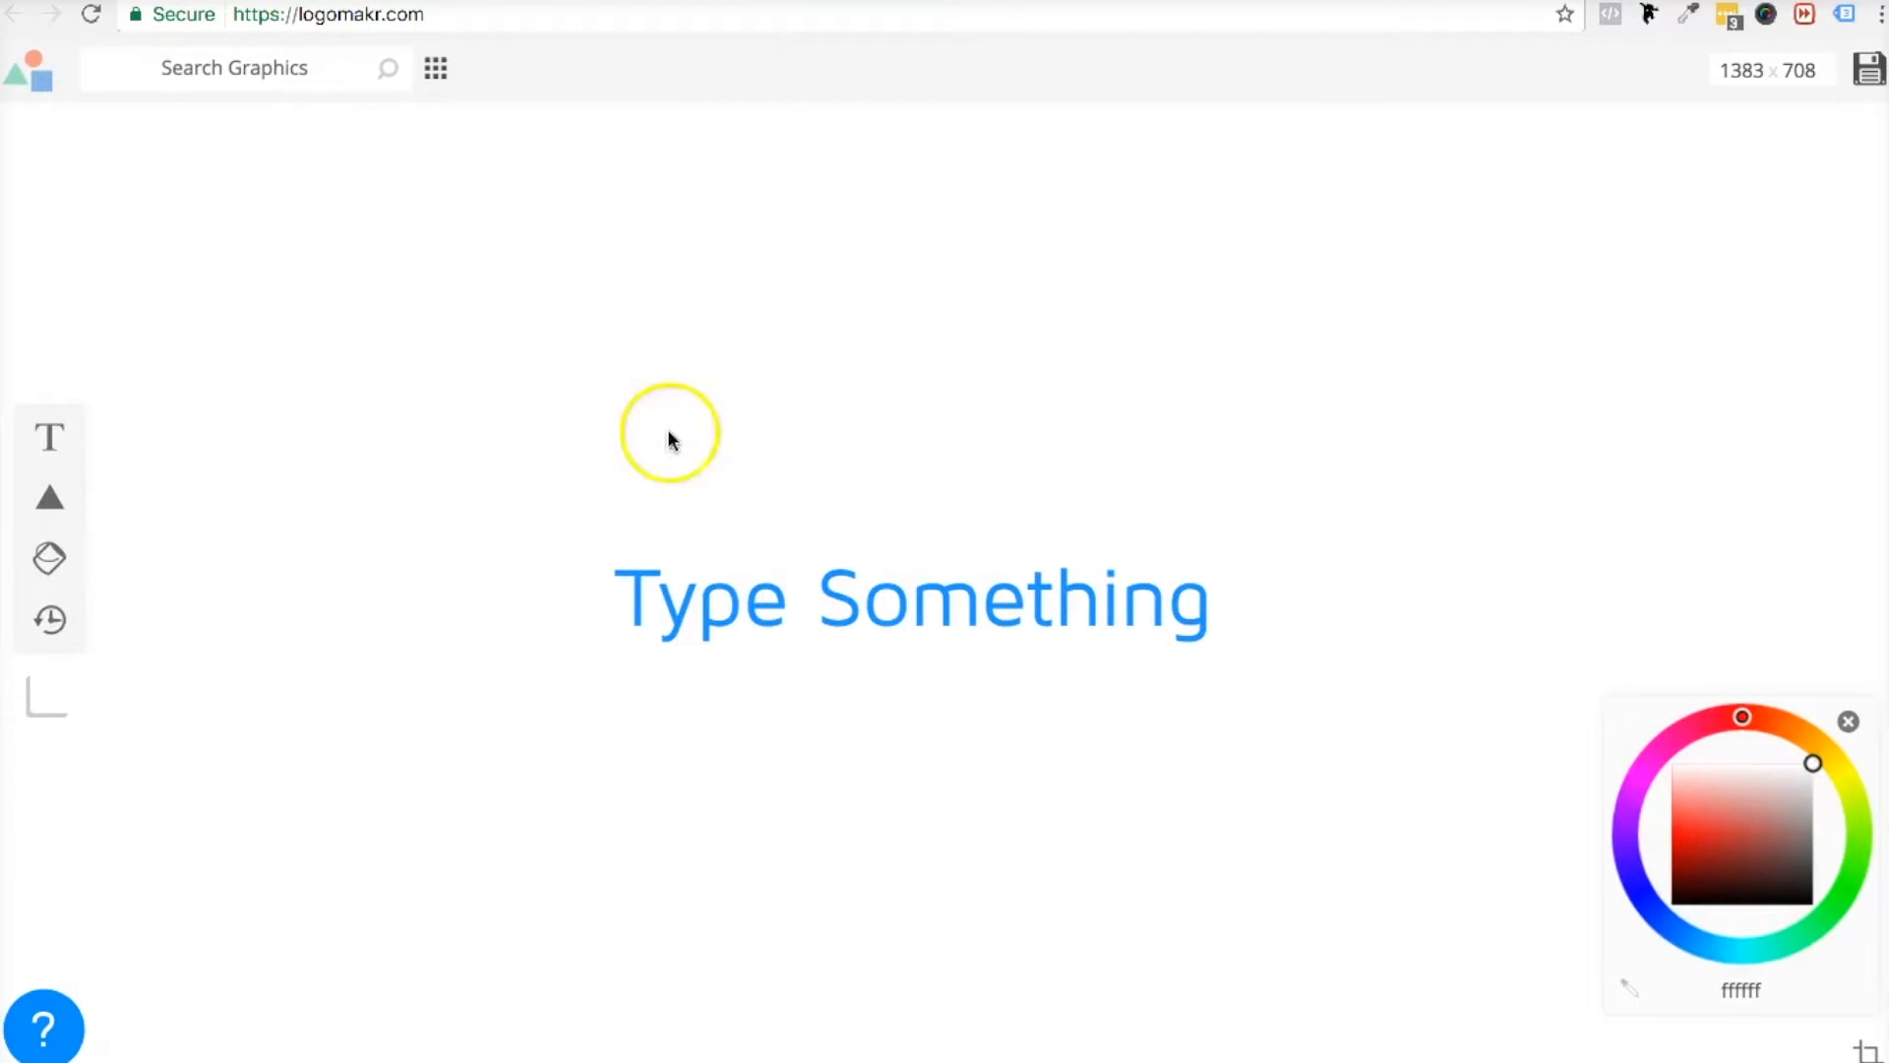
# Leave the logo maker, switch to the march14 site's customizer and open its footer color settings
pyautogui.click(288, 70)
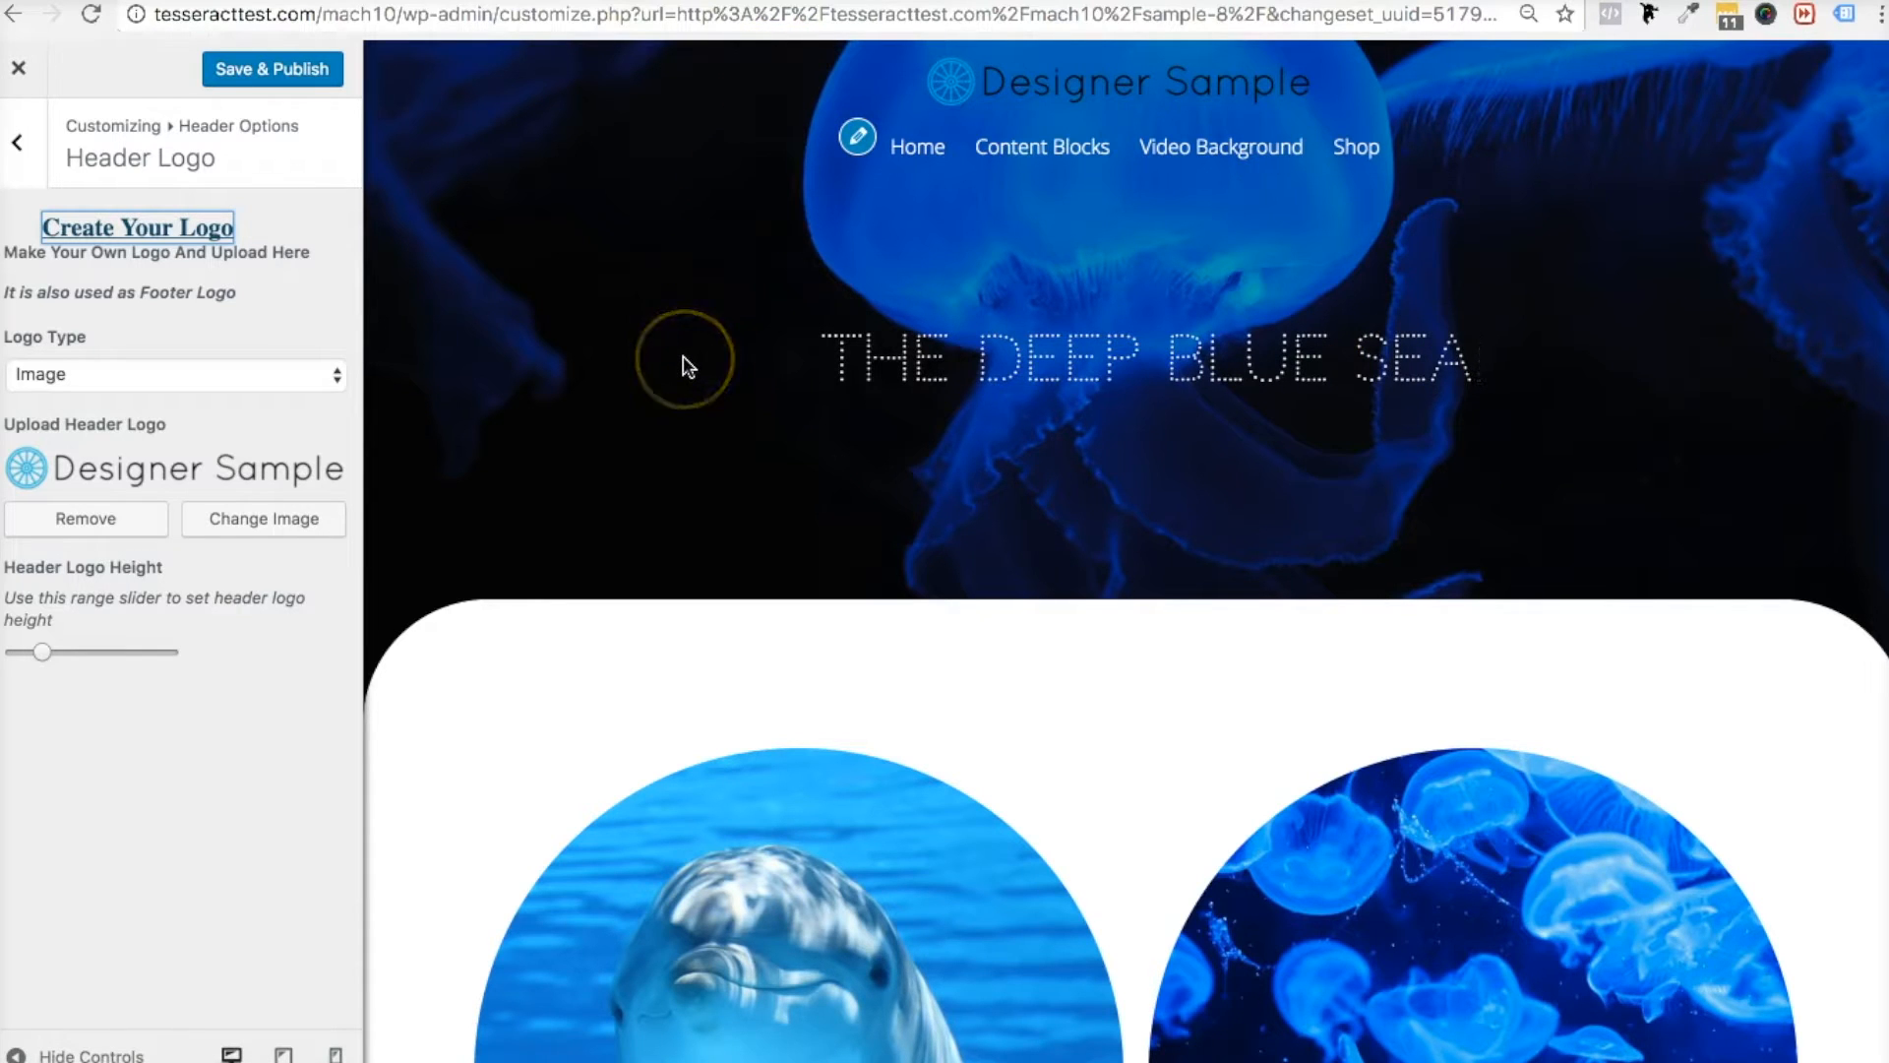
pyautogui.scroll(-9, 682, 360)
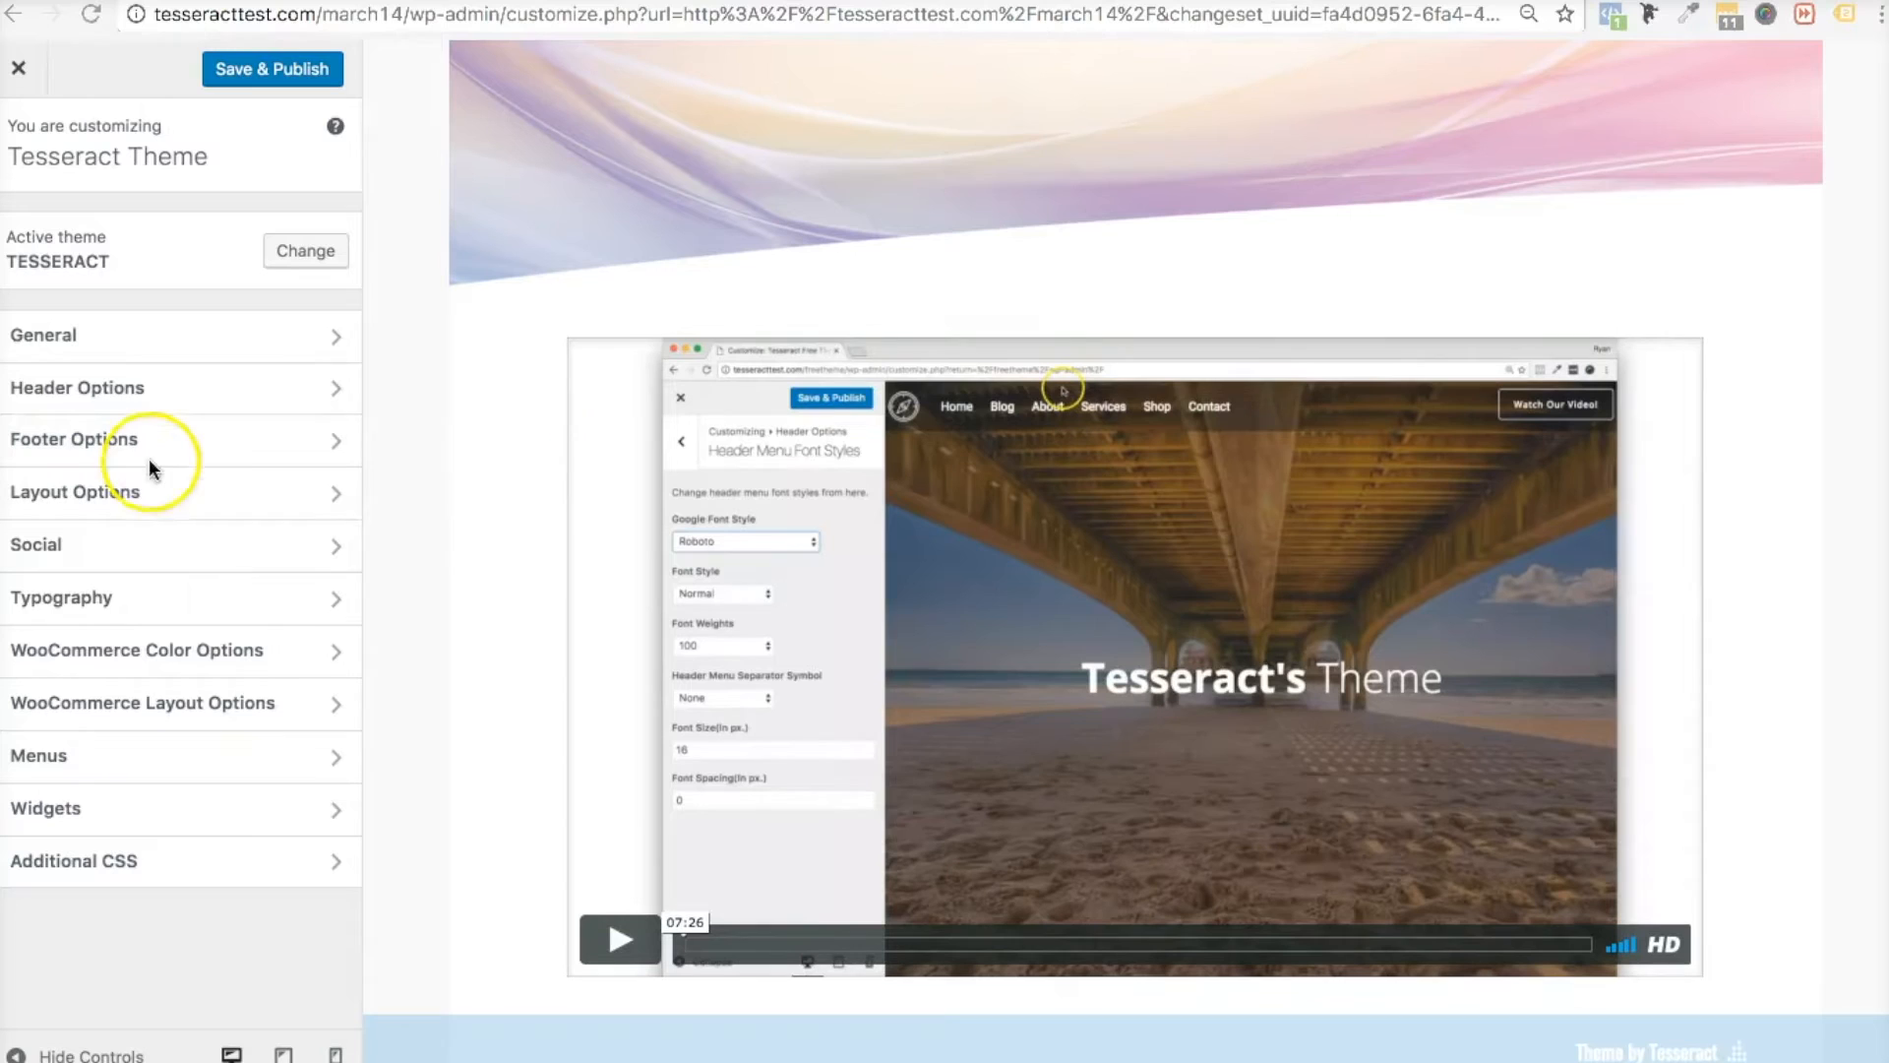
pyautogui.click(135, 444)
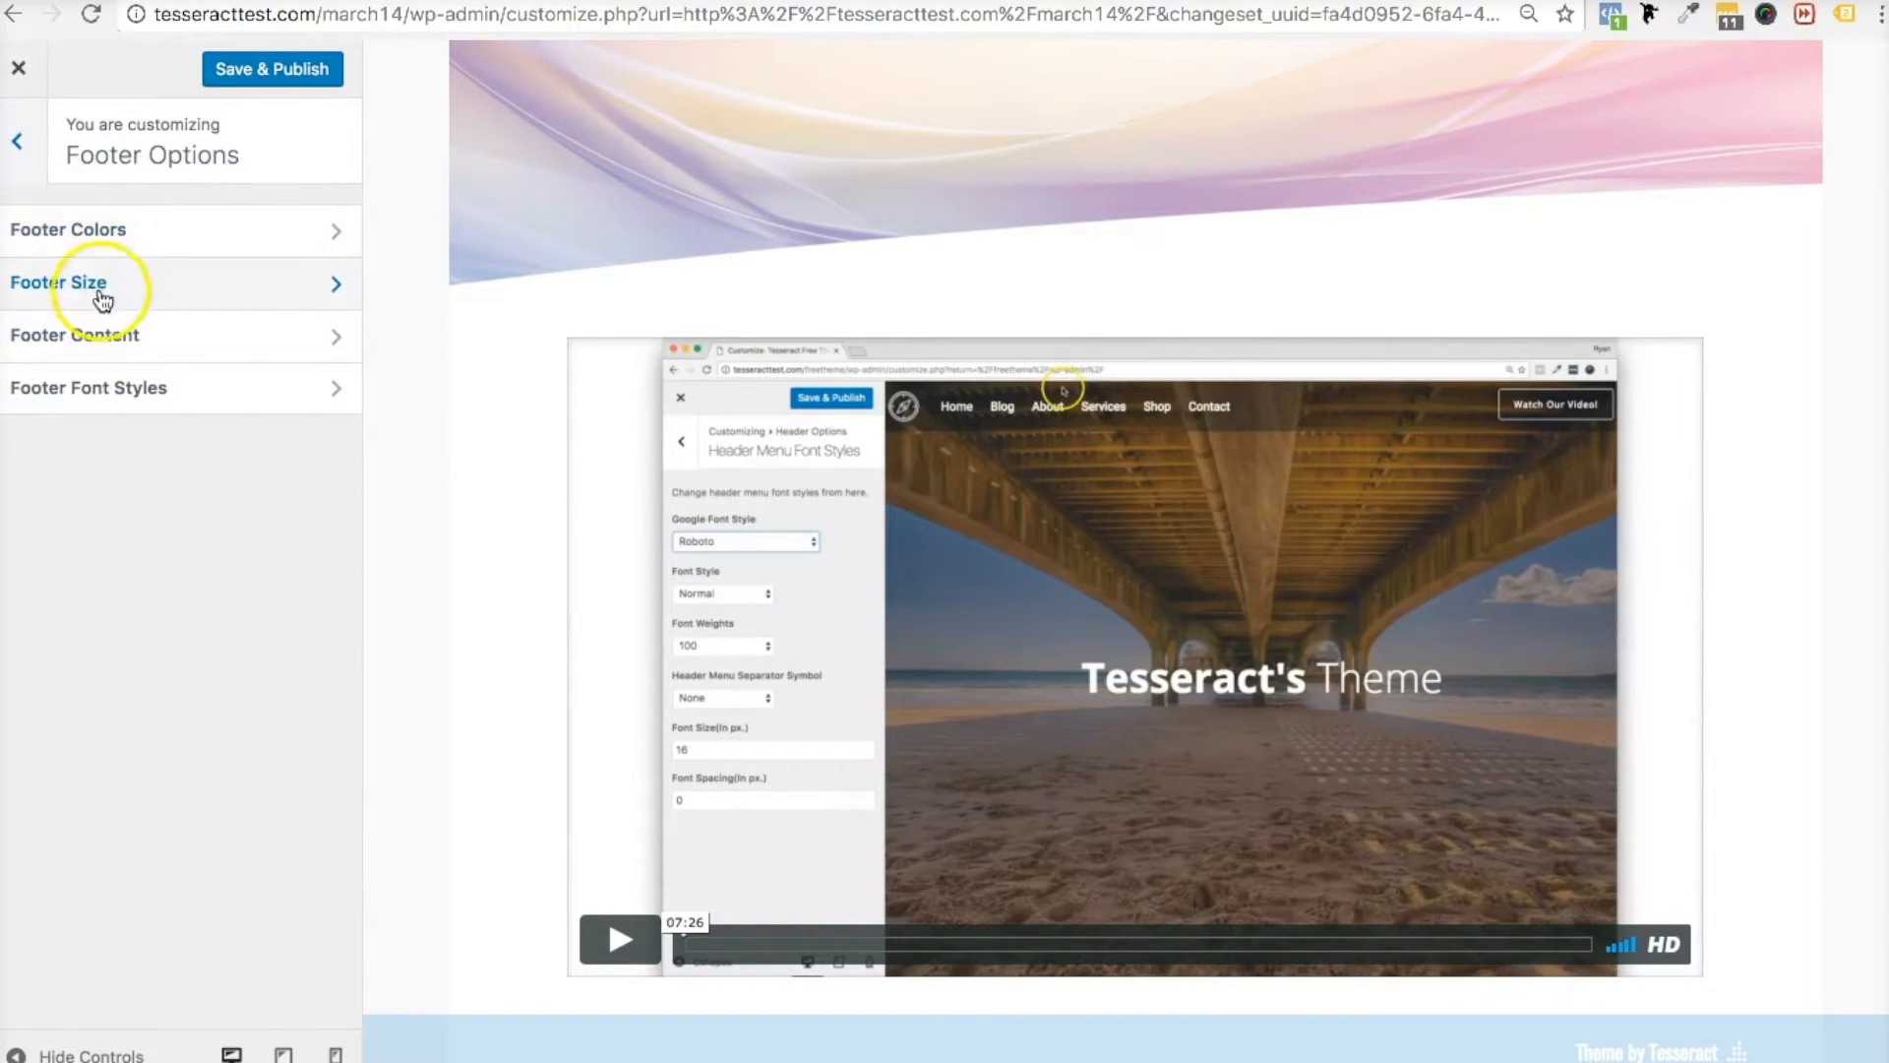
pyautogui.click(114, 229)
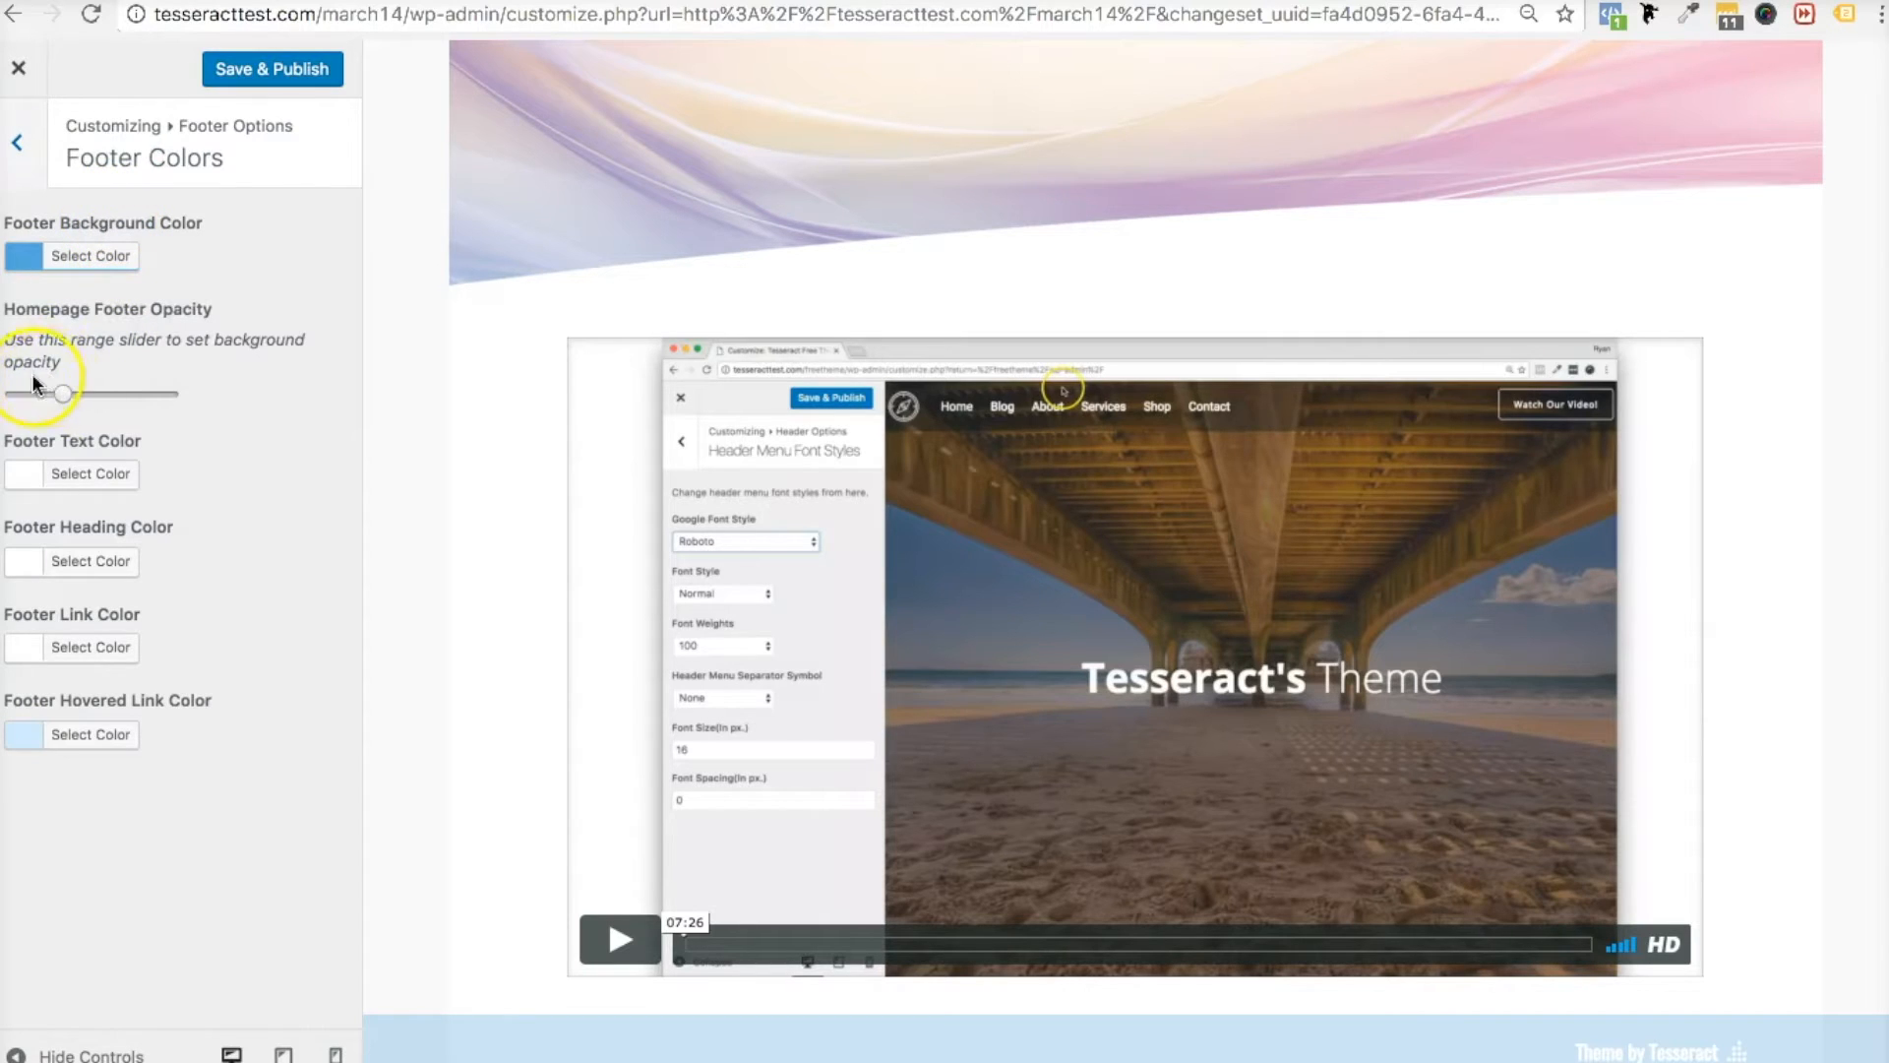
# Adjust the homepage footer opacity on the march14 site and return to the Sample 8 customizer
pyautogui.moveTo(120, 397)
pyautogui.mouseDown()
pyautogui.moveTo(47, 394)
pyautogui.moveTo(87, 397)
pyautogui.mouseUp()
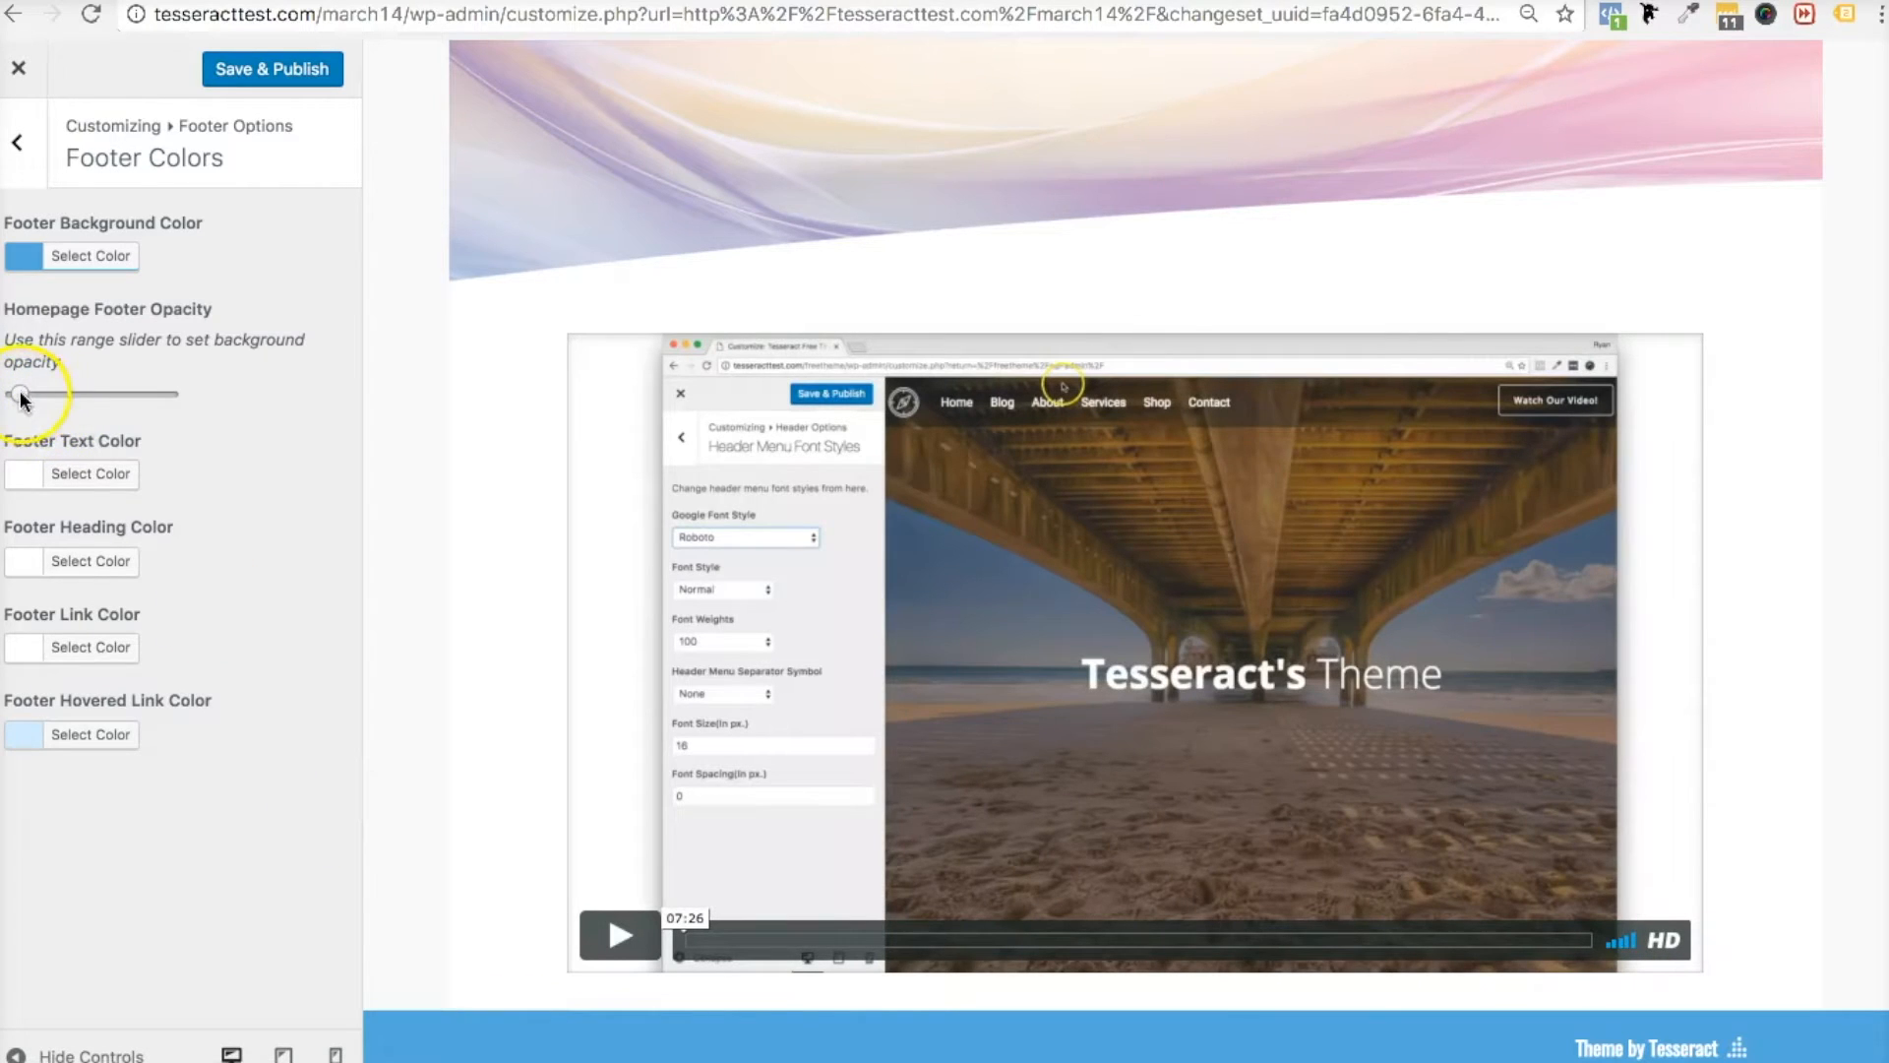
pyautogui.click(193, 398)
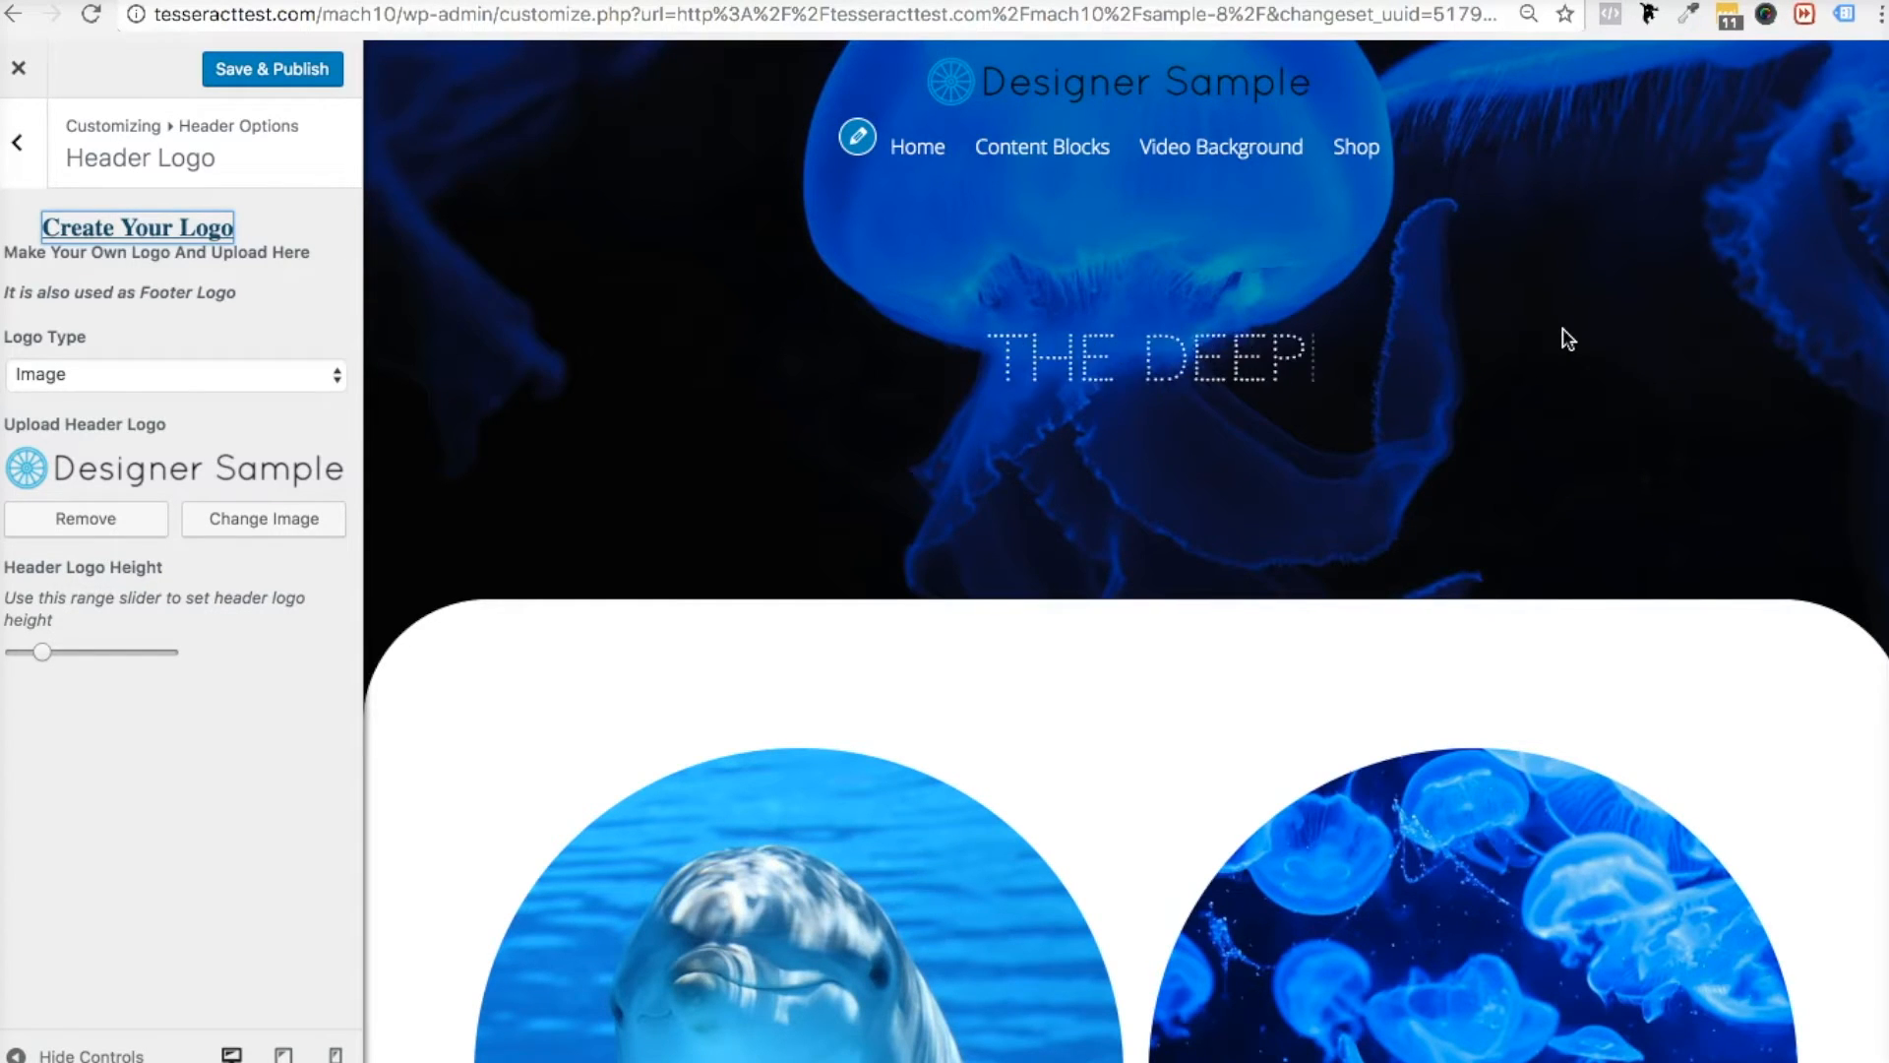
pyautogui.click(140, 781)
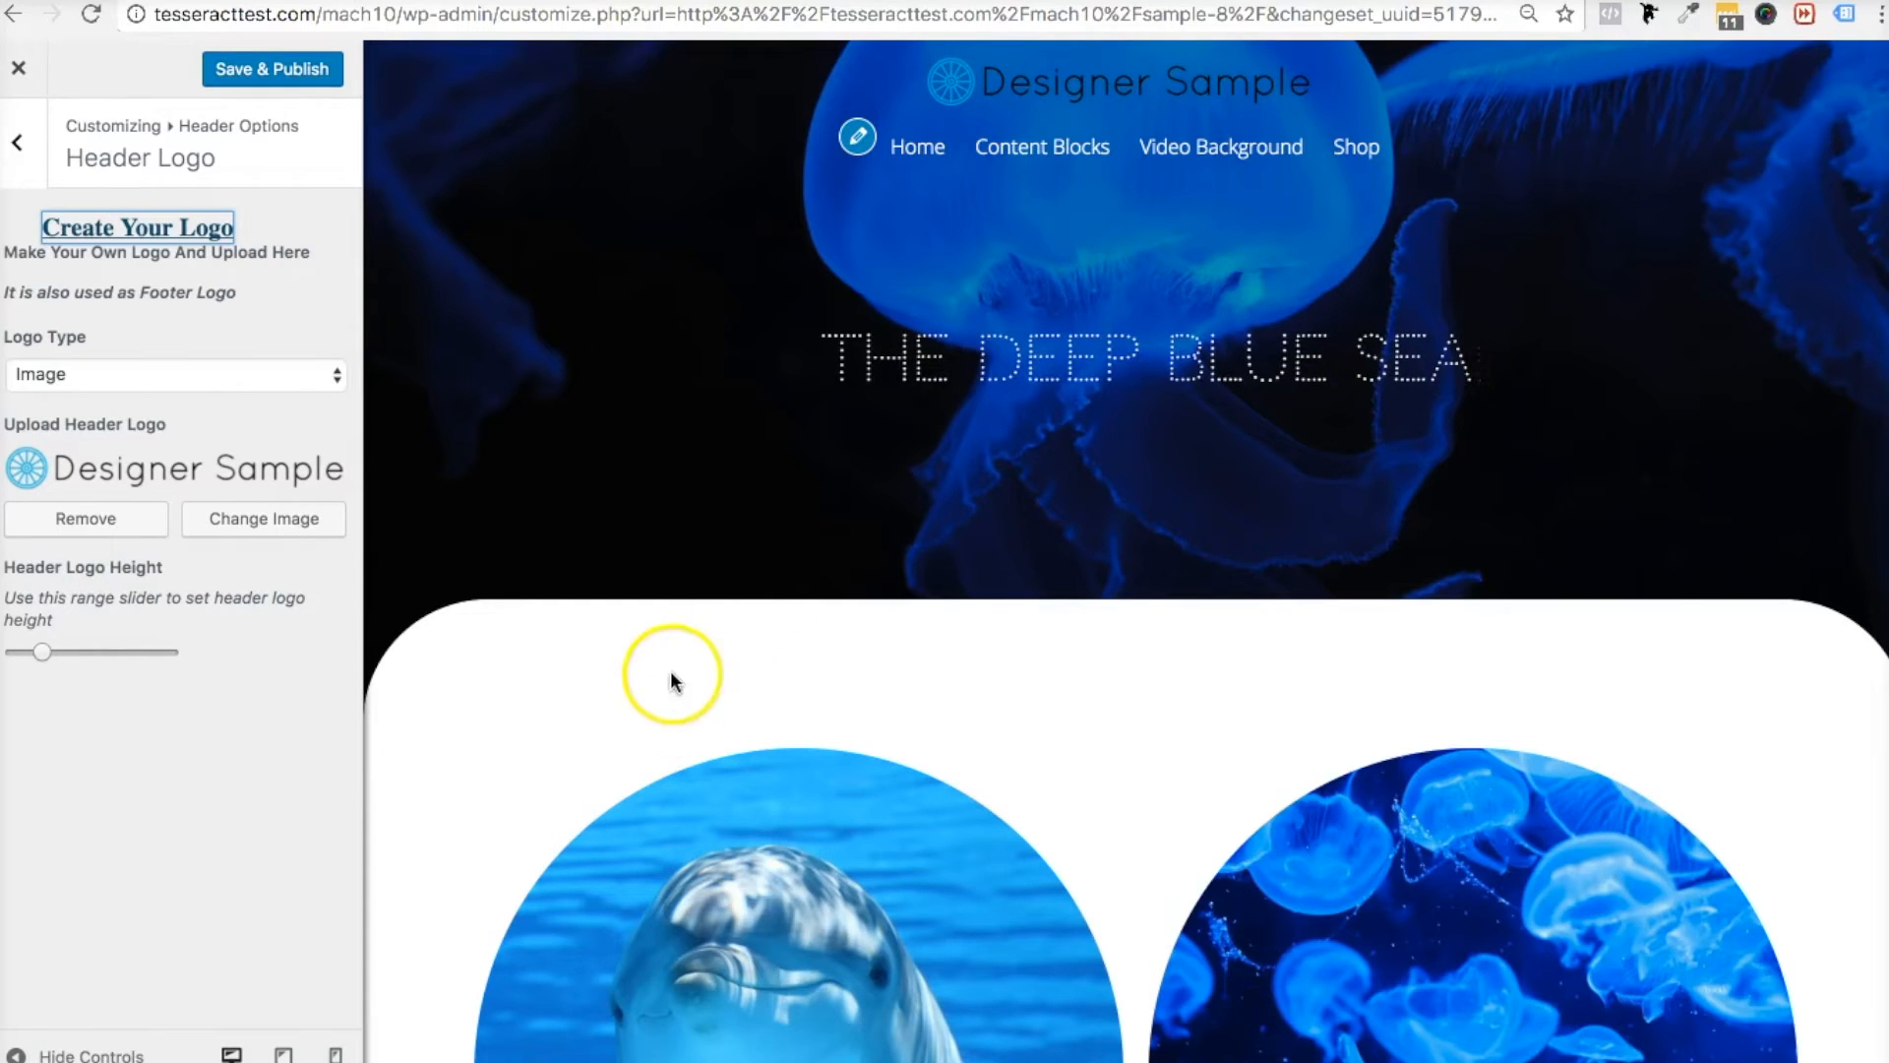
# Preview the Sample 3 and Sample 2 pages from the Content Blocks menu to compare their transparent headers
pyautogui.moveTo(1077, 155)
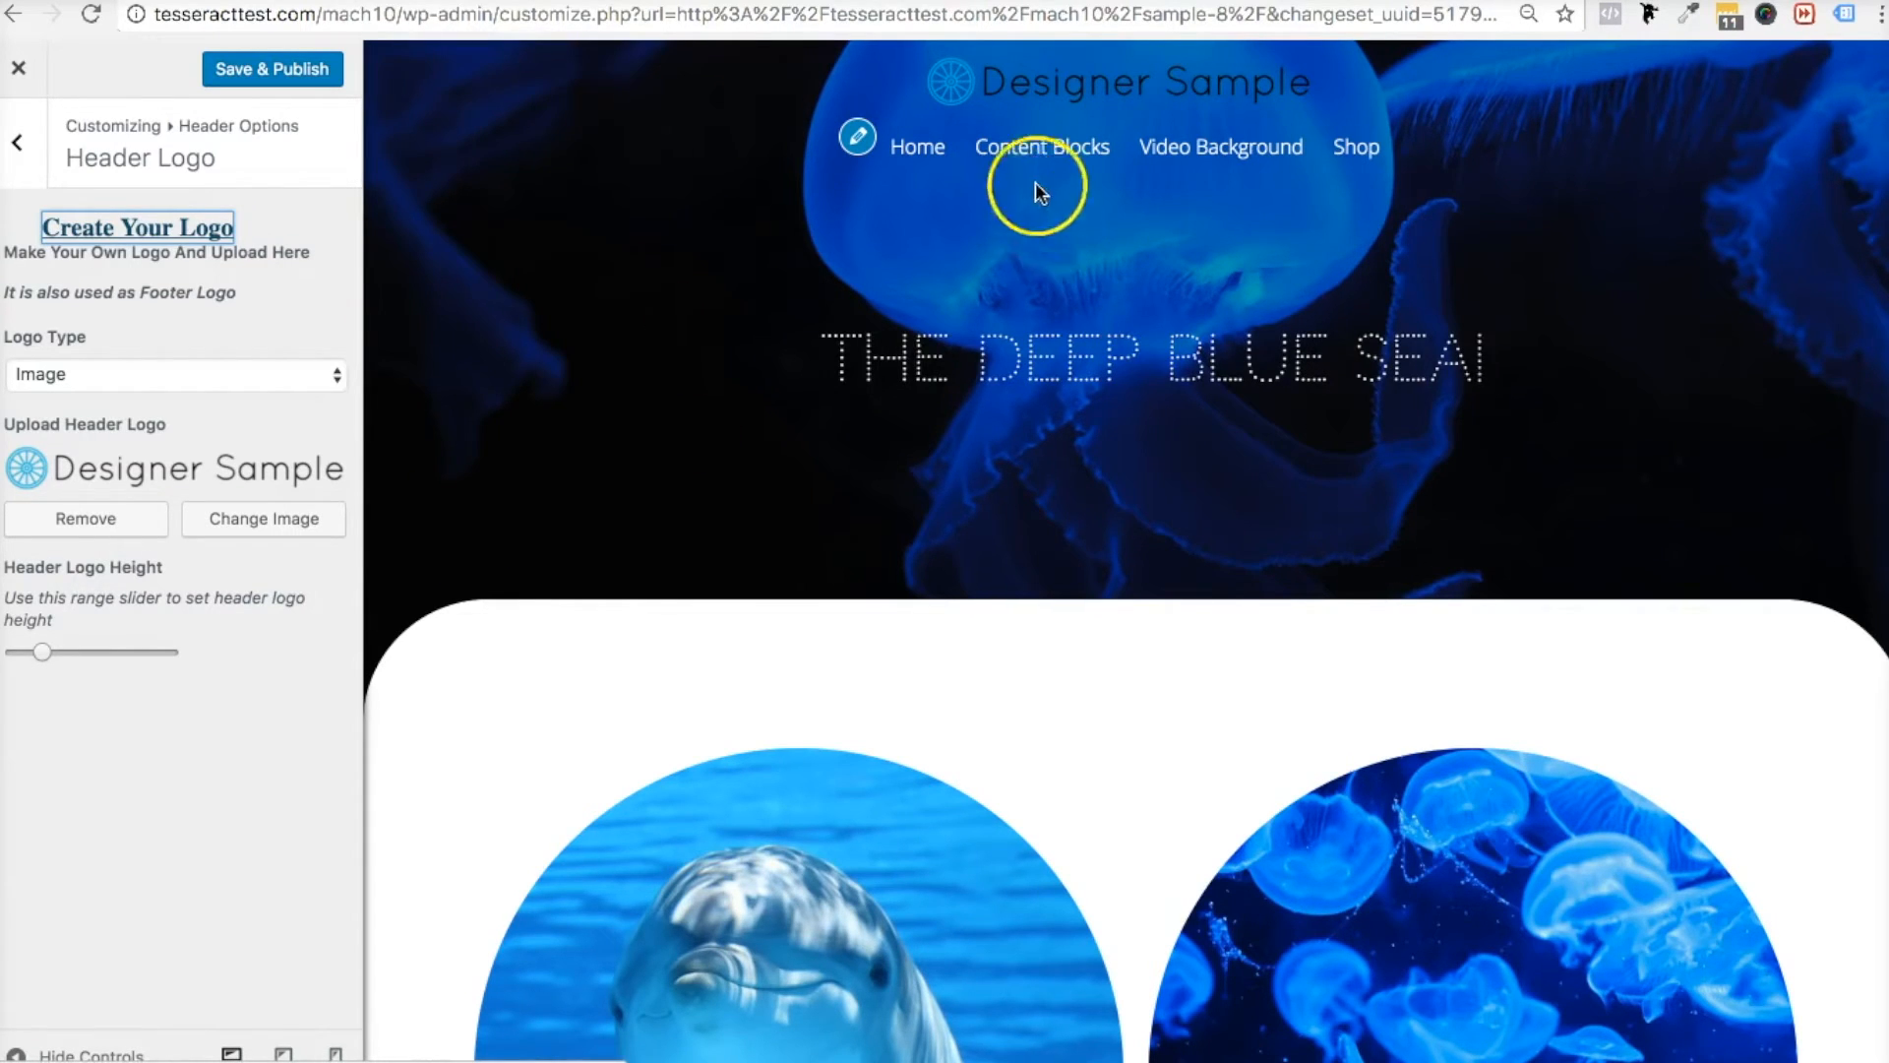
pyautogui.click(1023, 267)
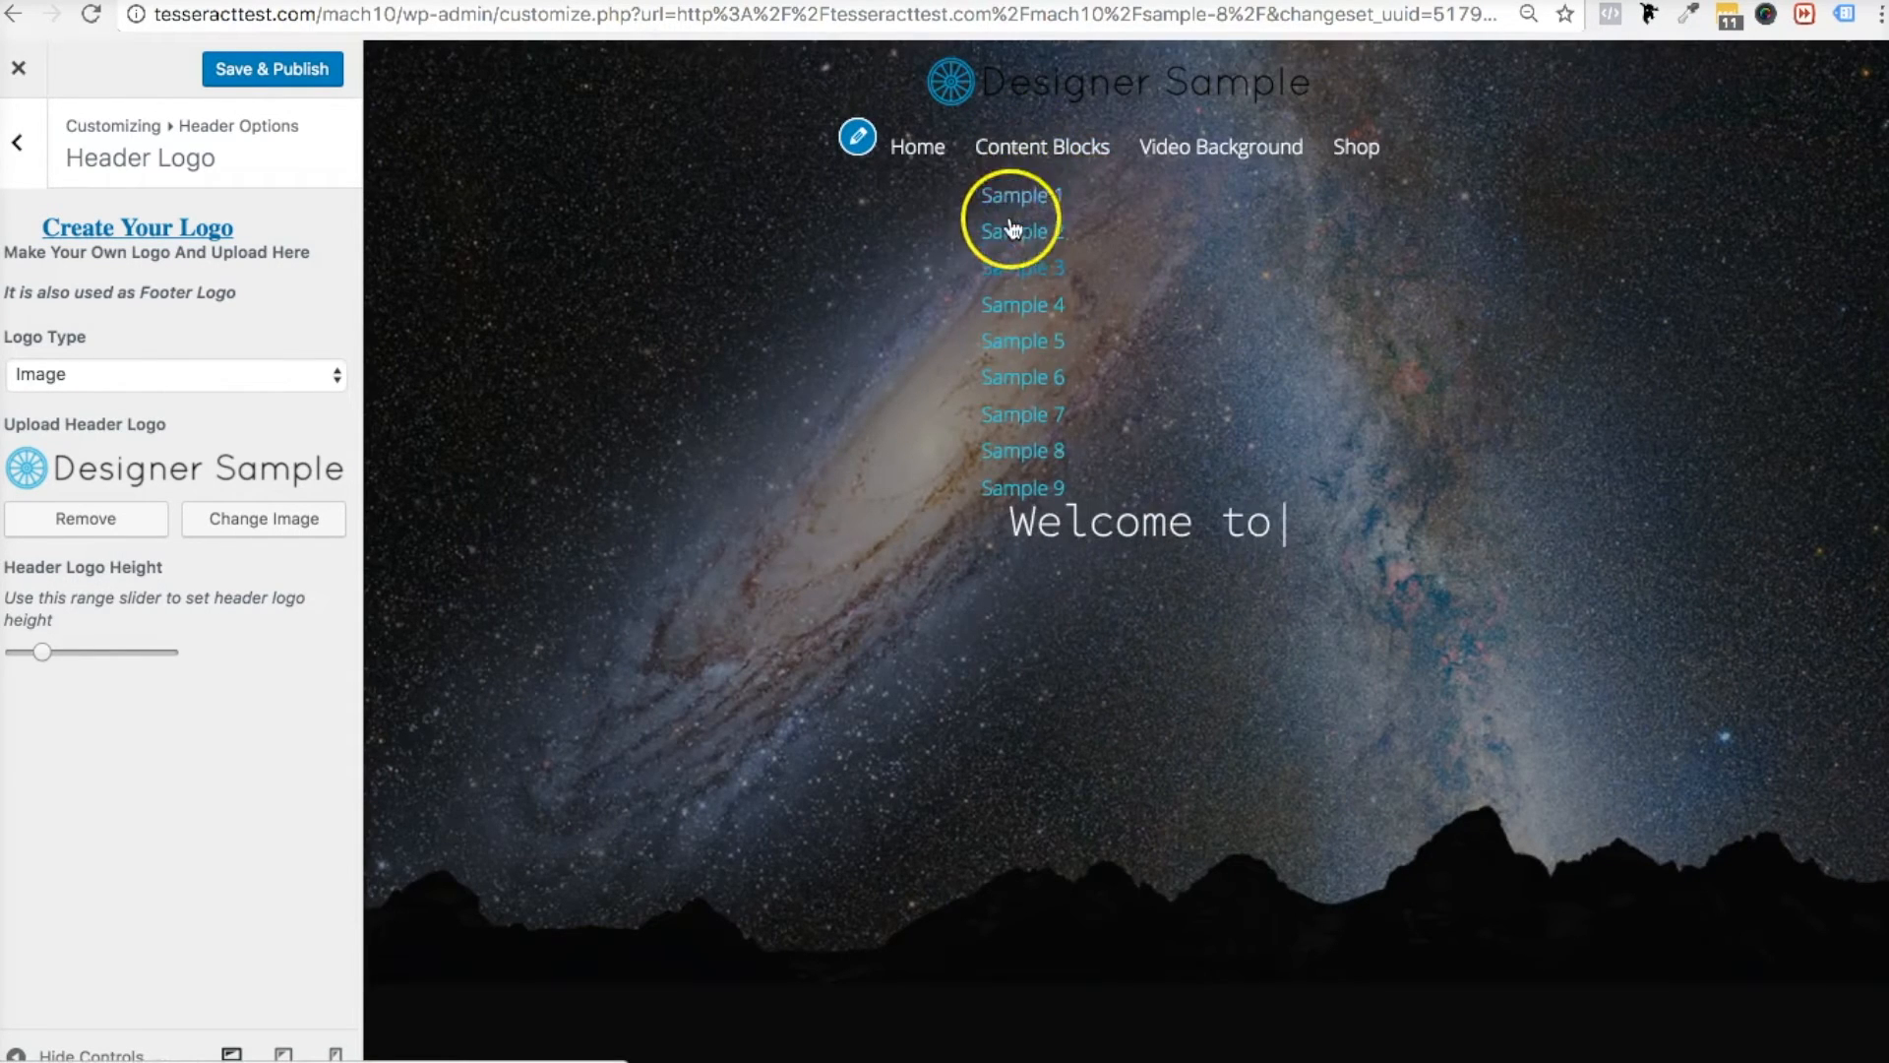
pyautogui.click(1012, 230)
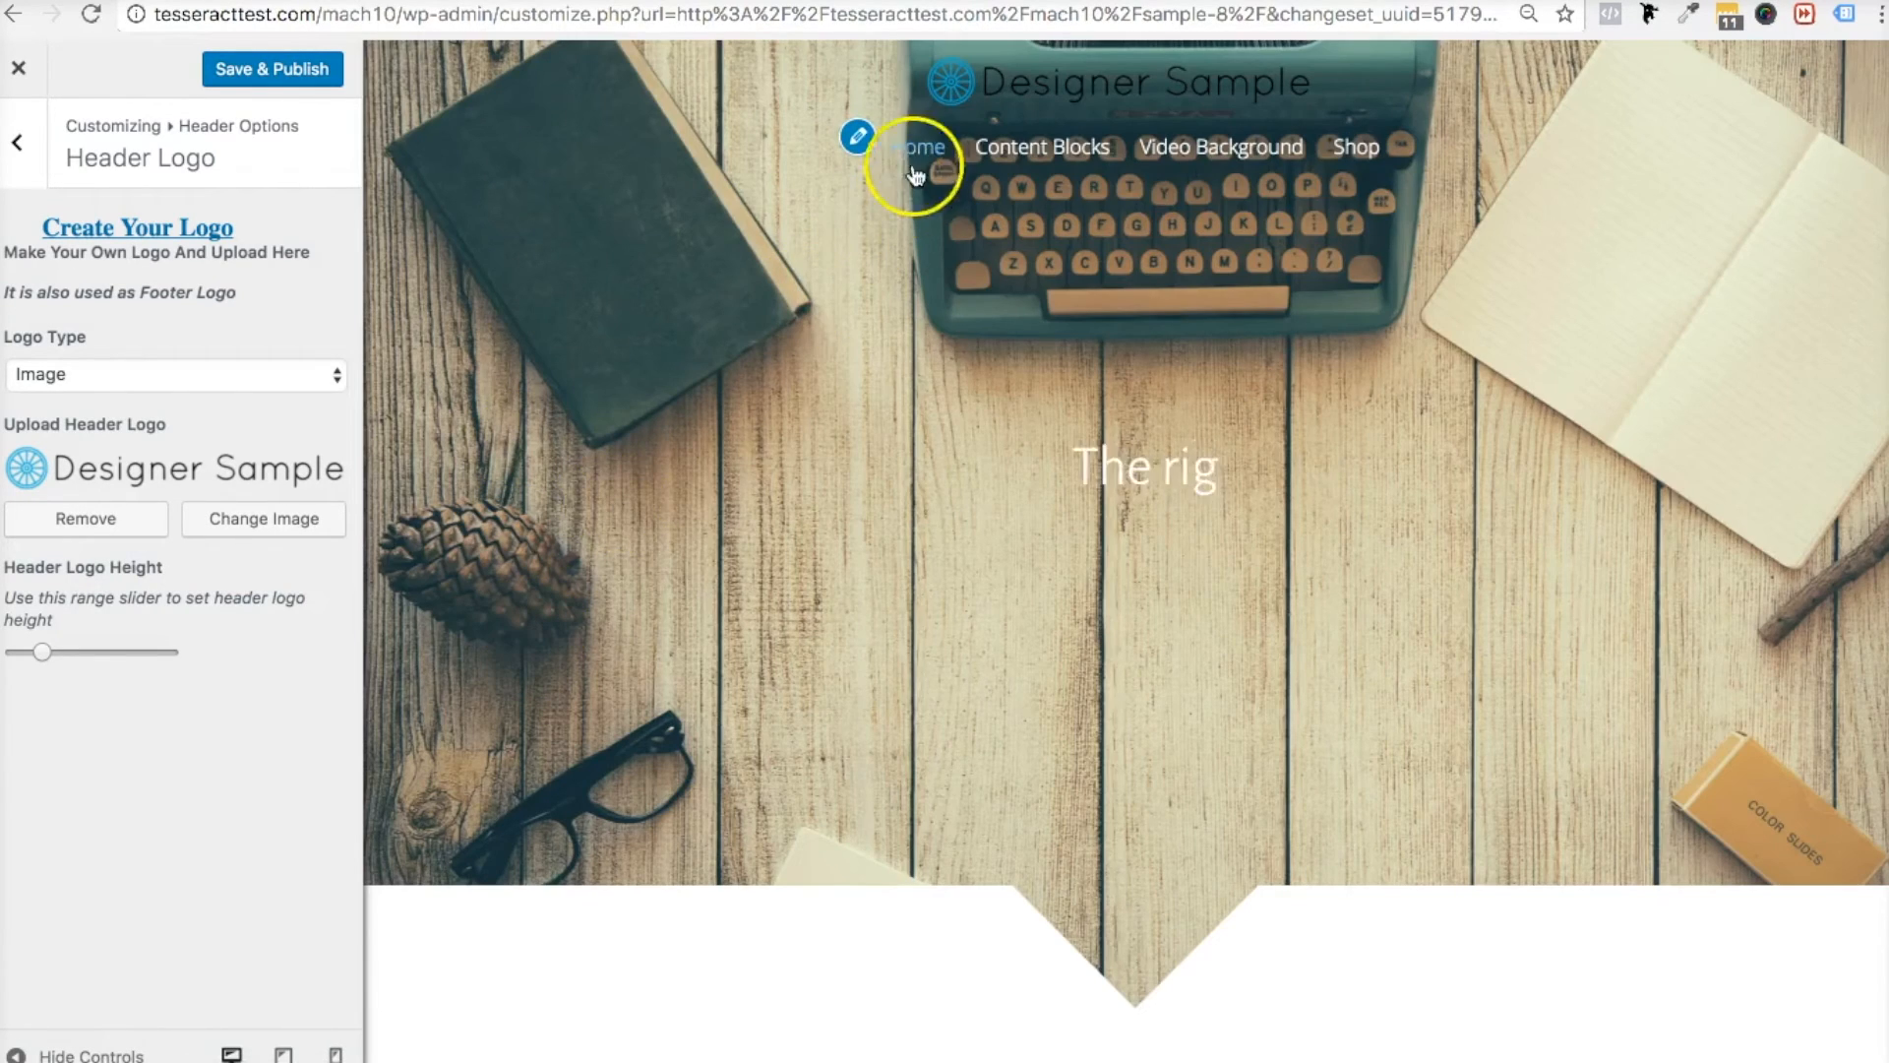
pyautogui.moveTo(1061, 162)
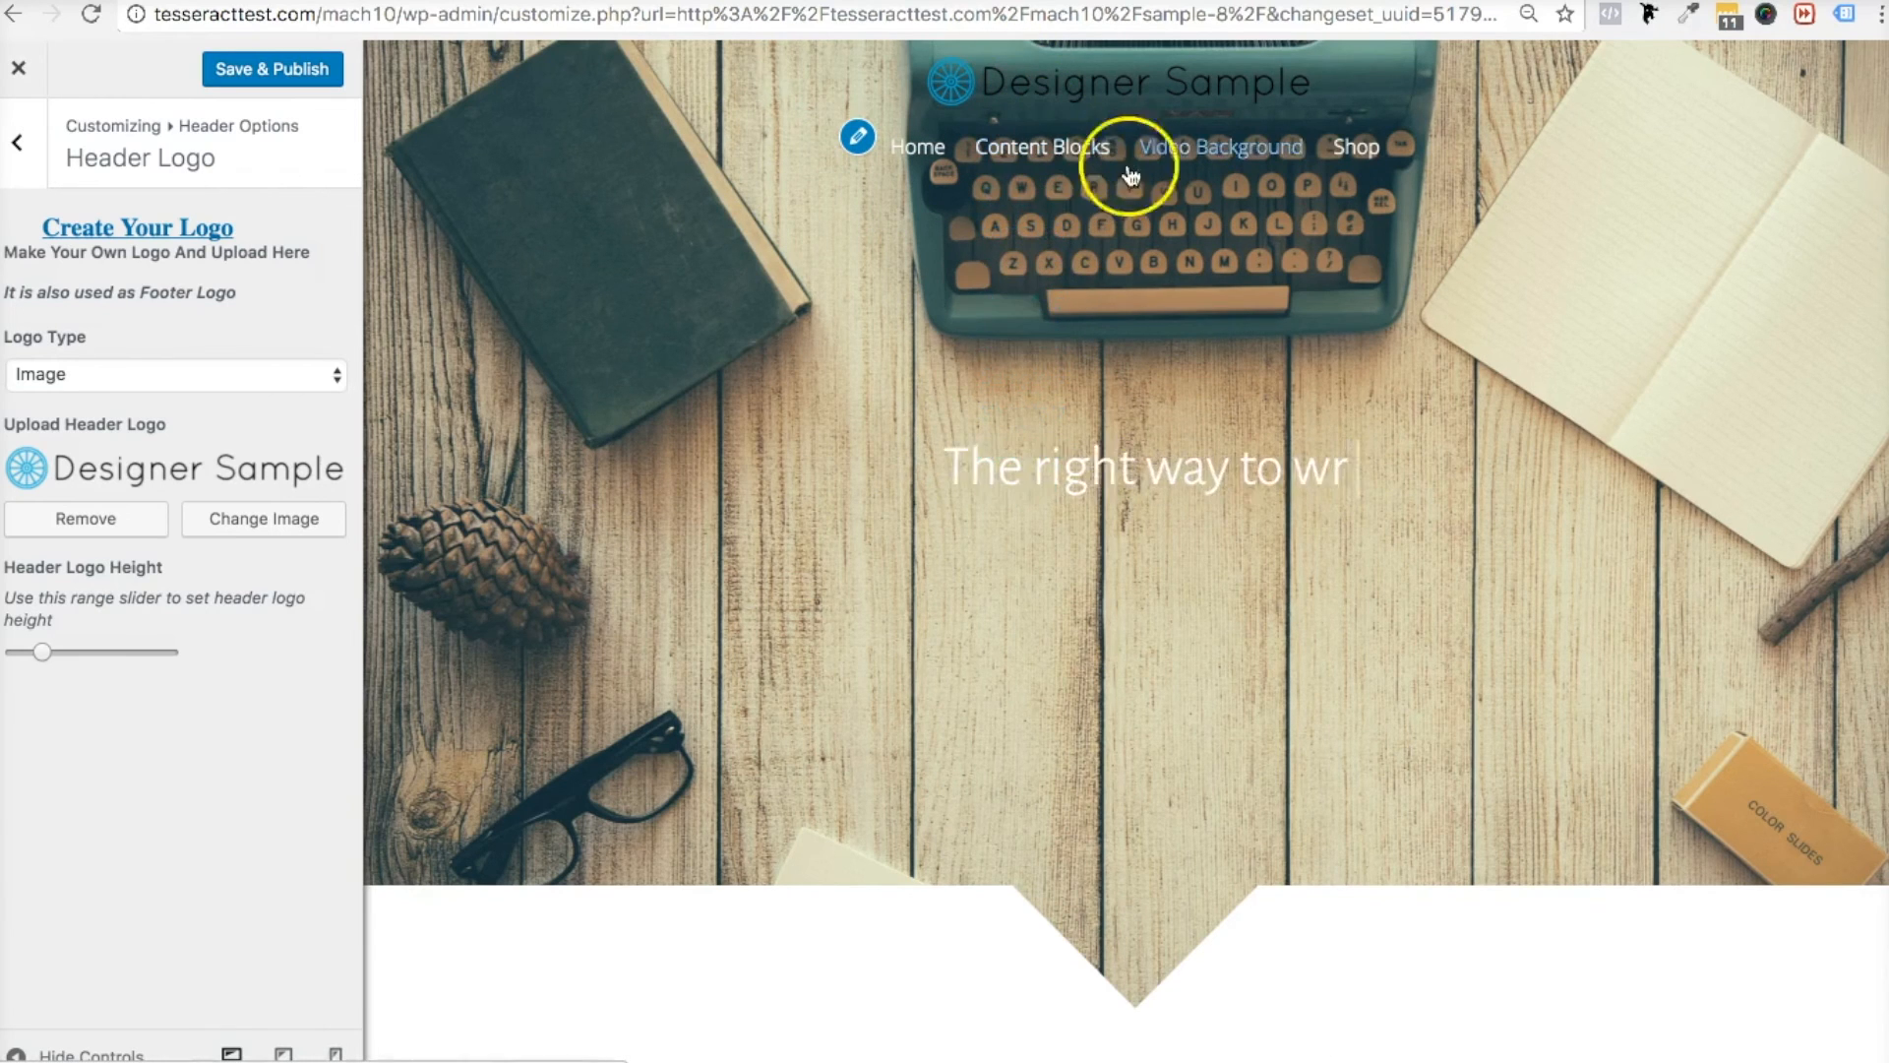
pyautogui.moveTo(1179, 163)
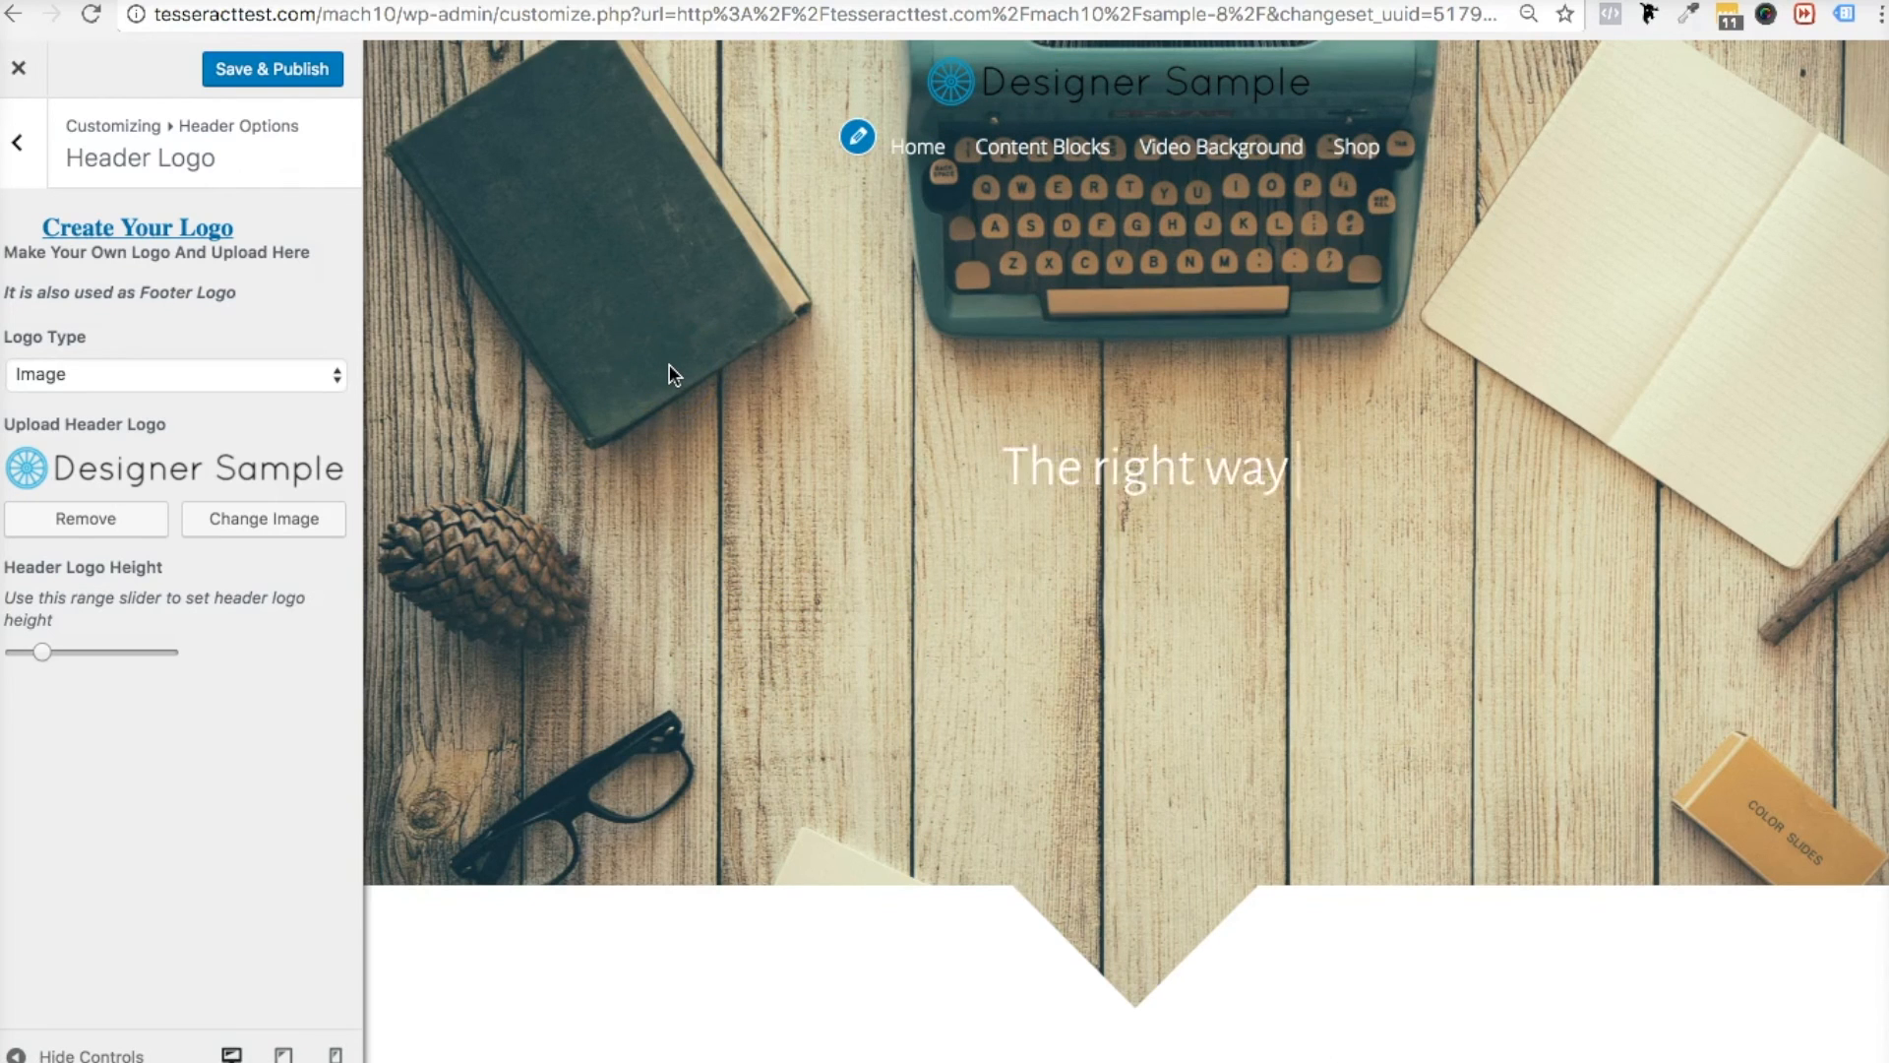
# Switch to the Pixabay page of the night camping photo and look through its related images
pyautogui.click(1535, 1)
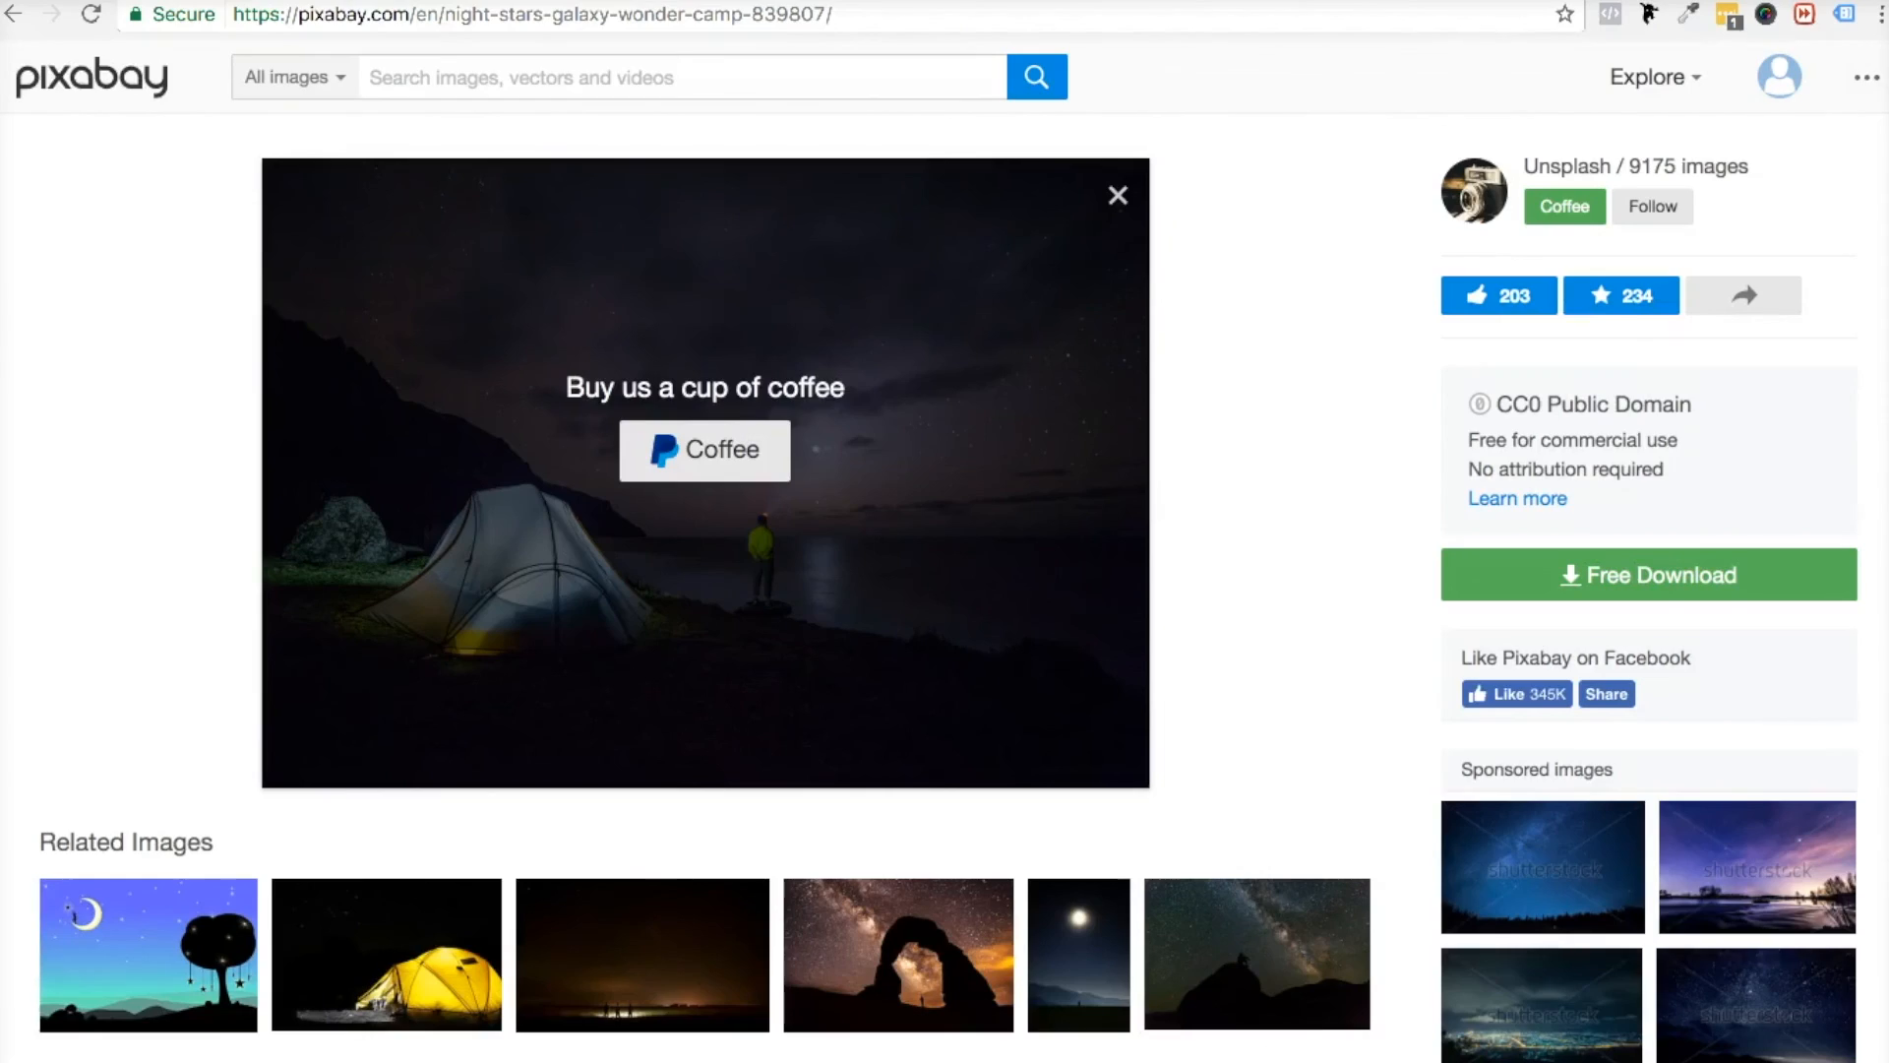
pyautogui.scroll(-6, 88, 512)
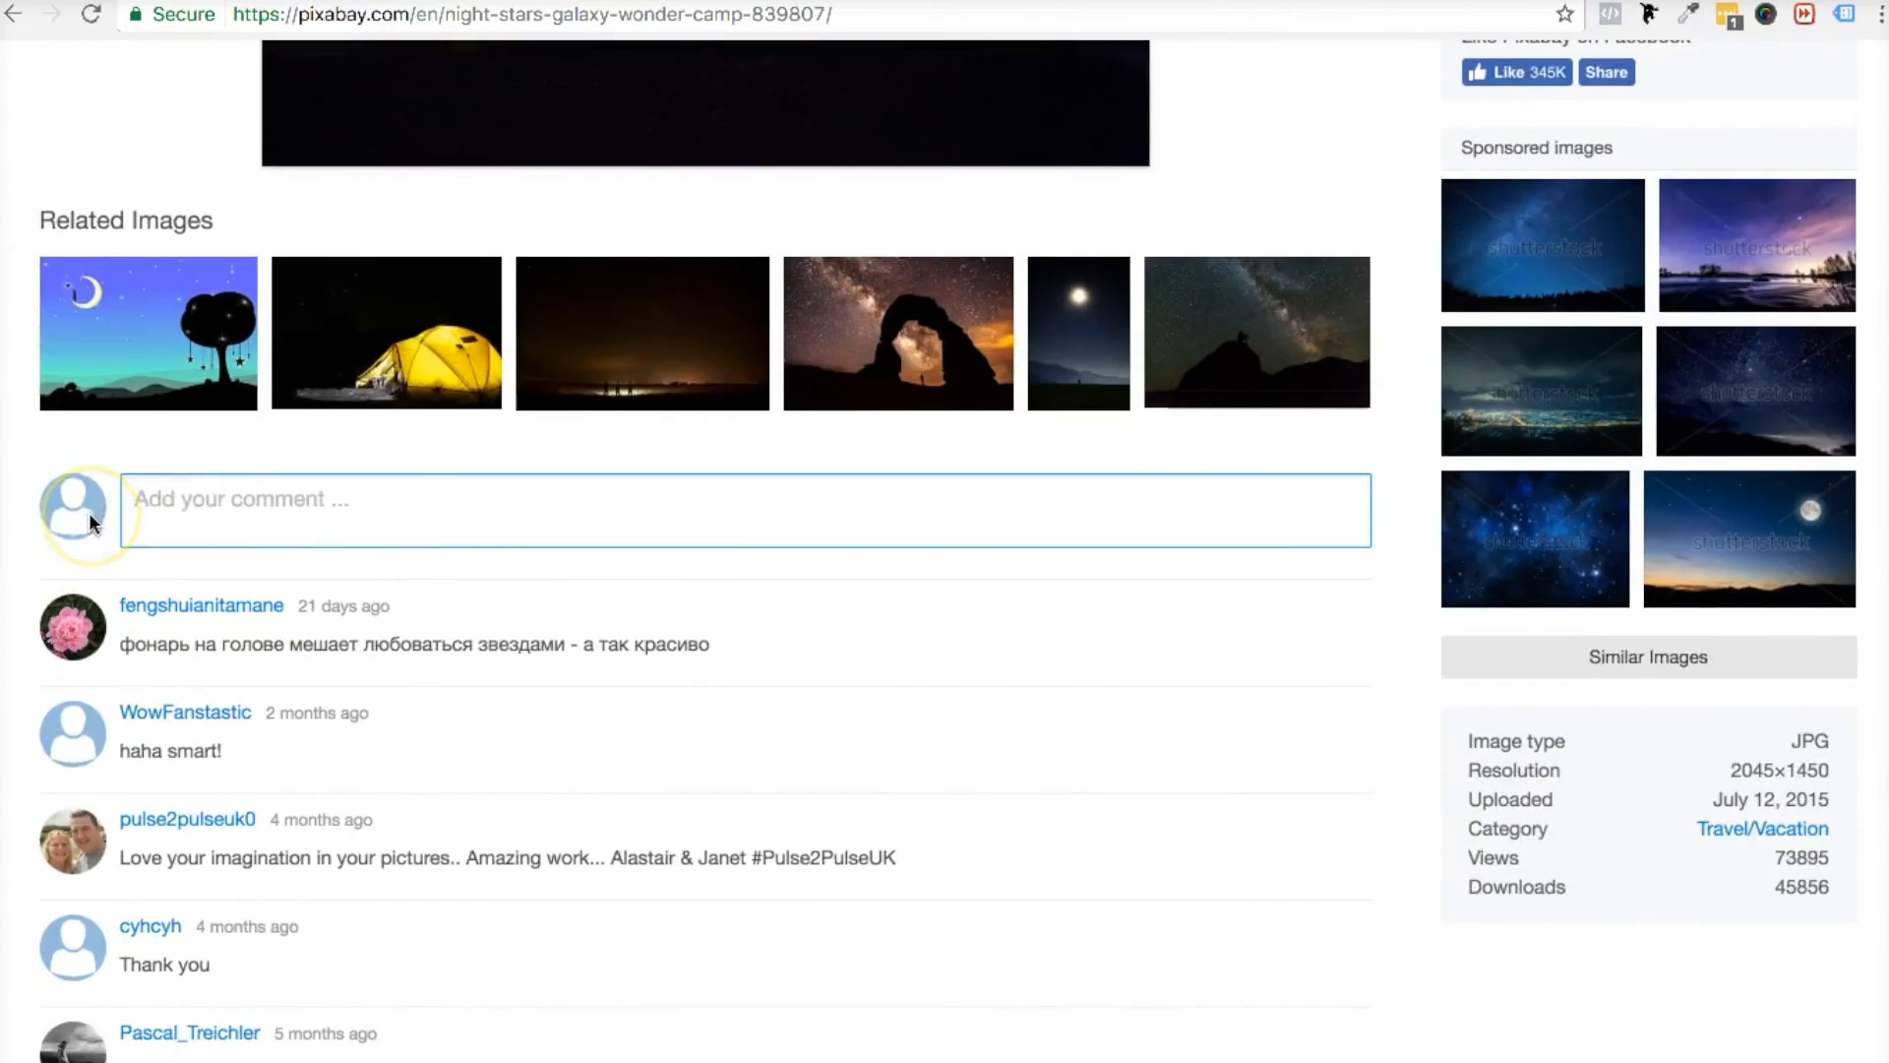
pyautogui.scroll(2, 89, 511)
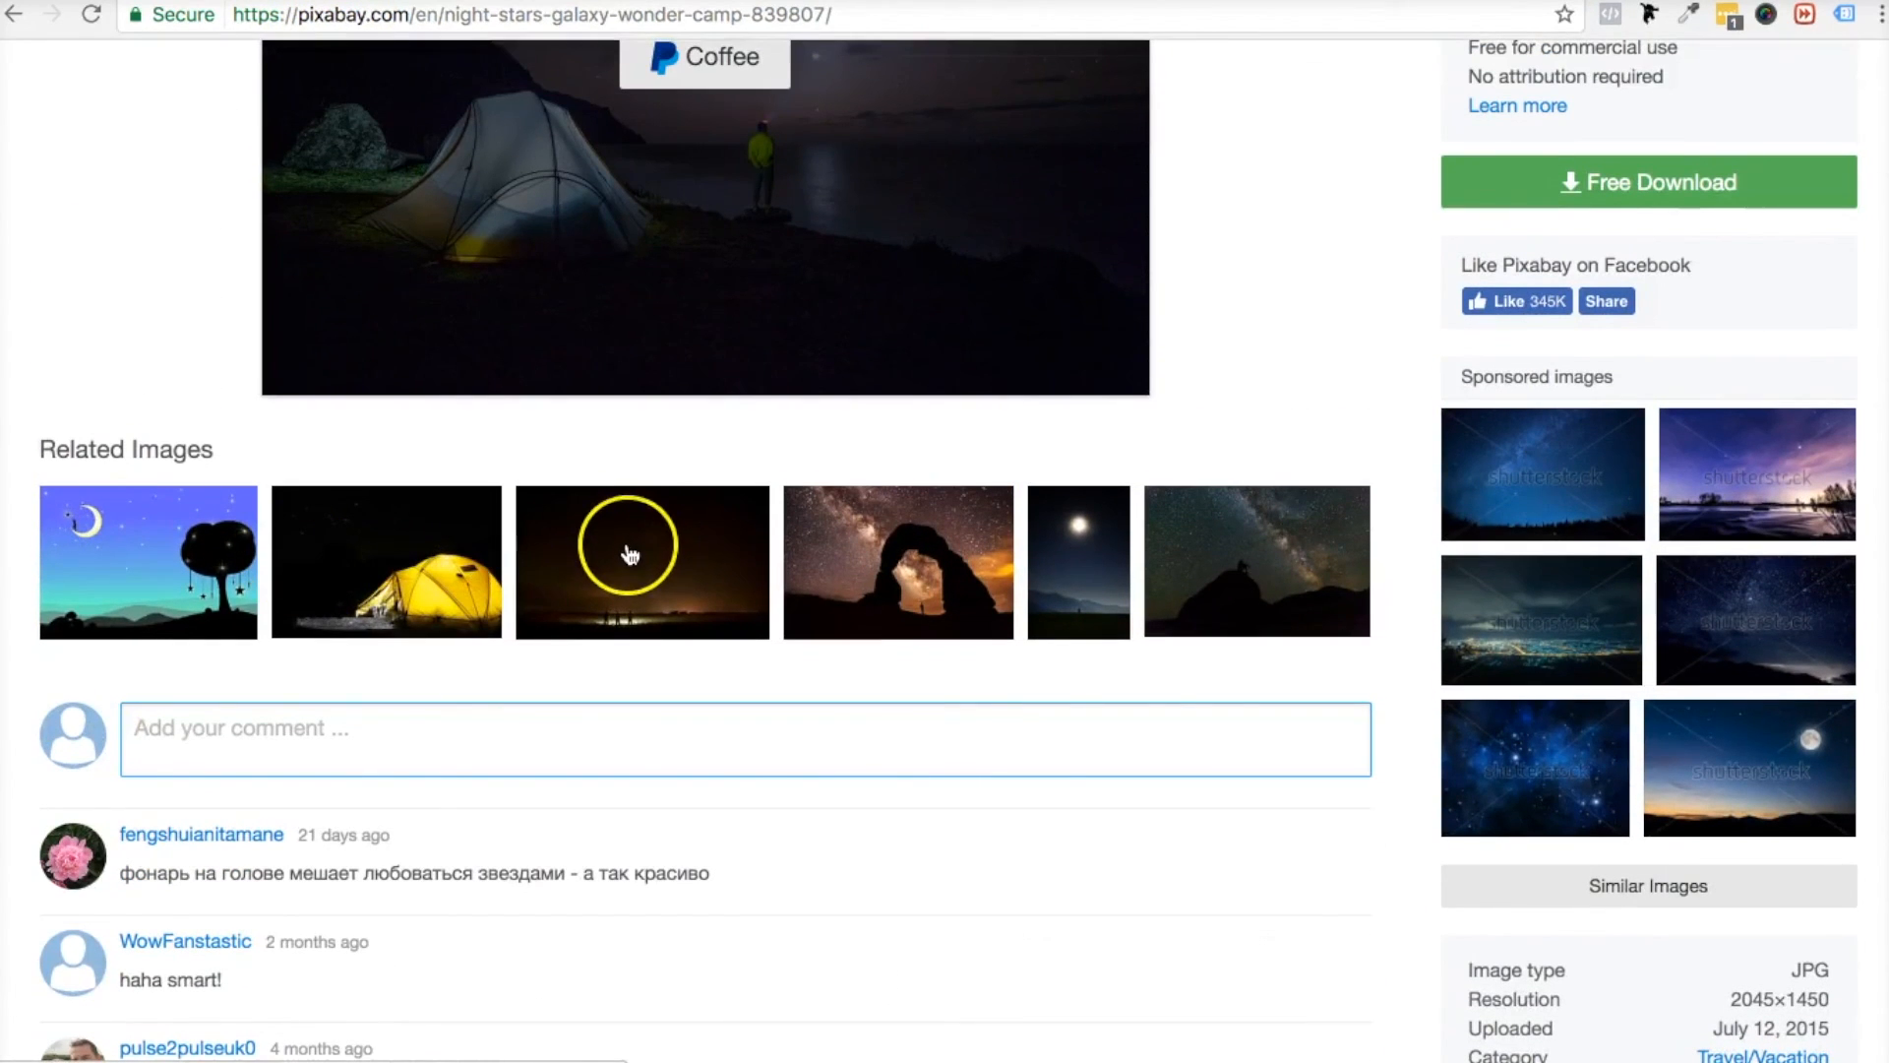
pyautogui.scroll(4, 629, 554)
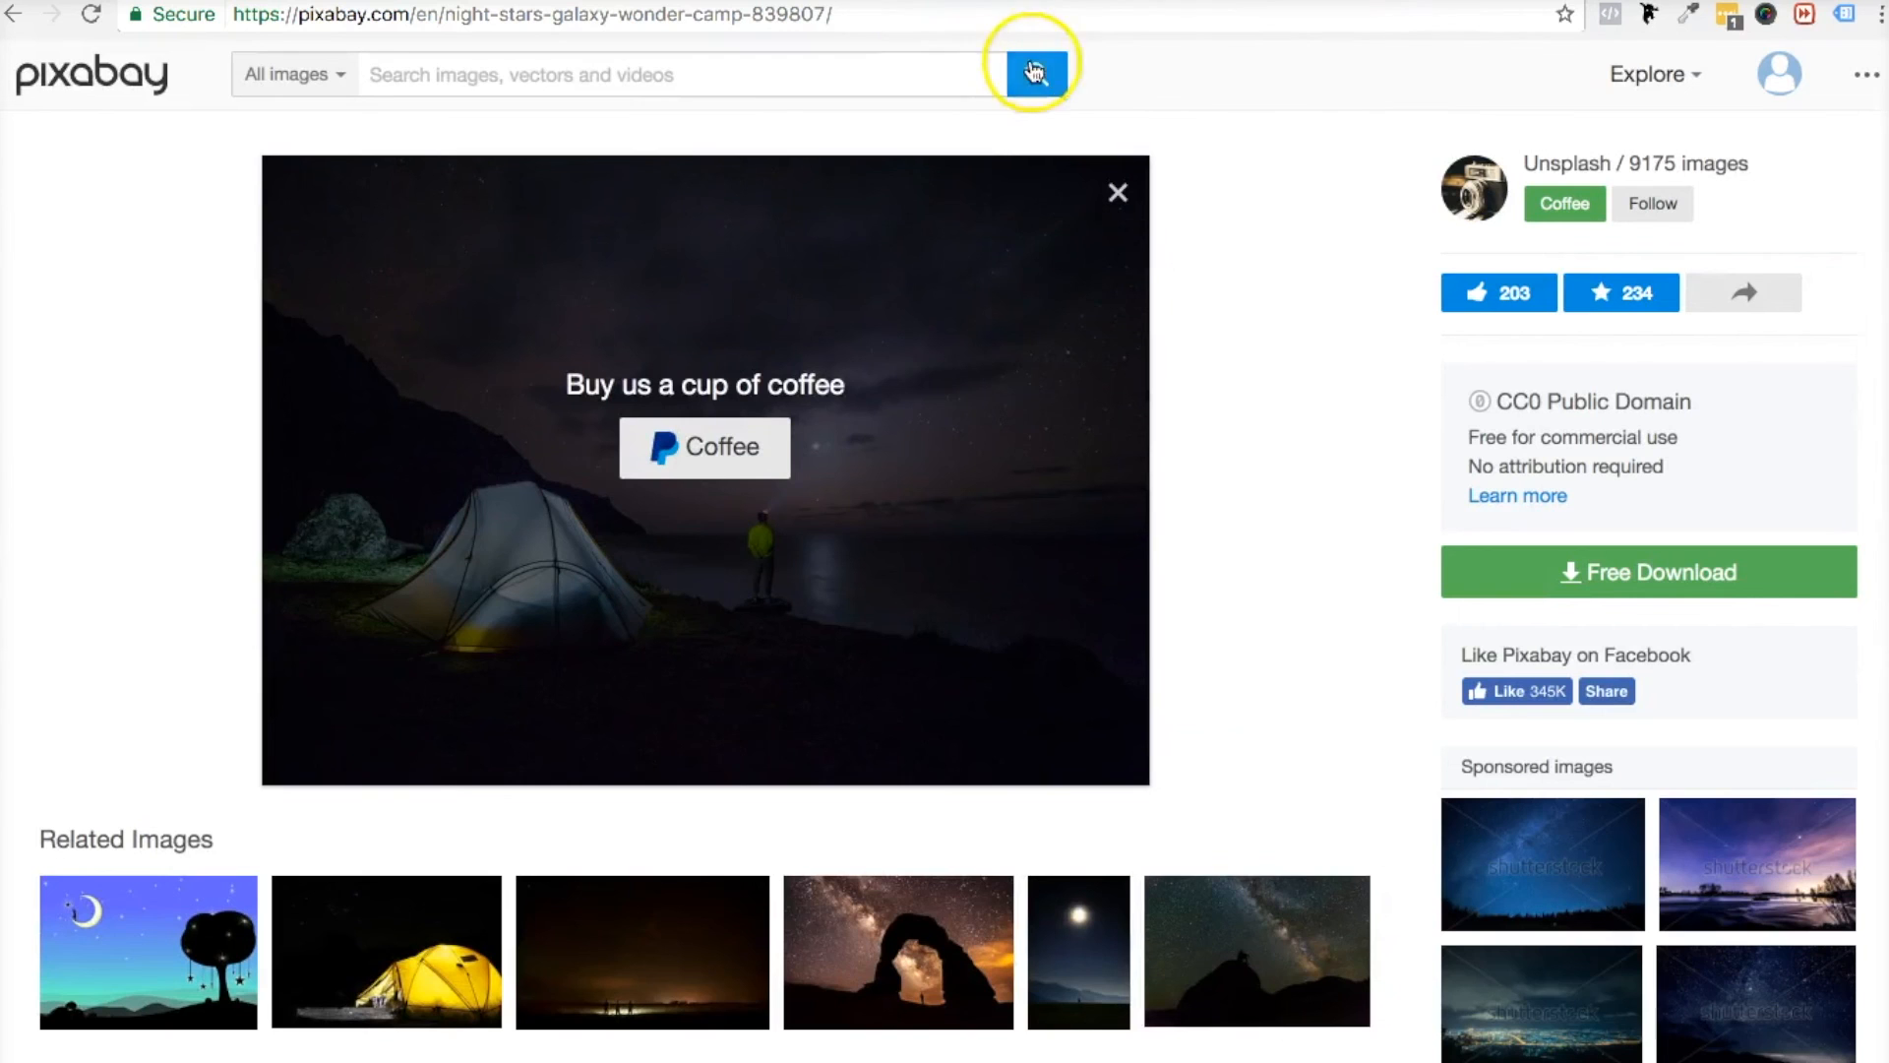